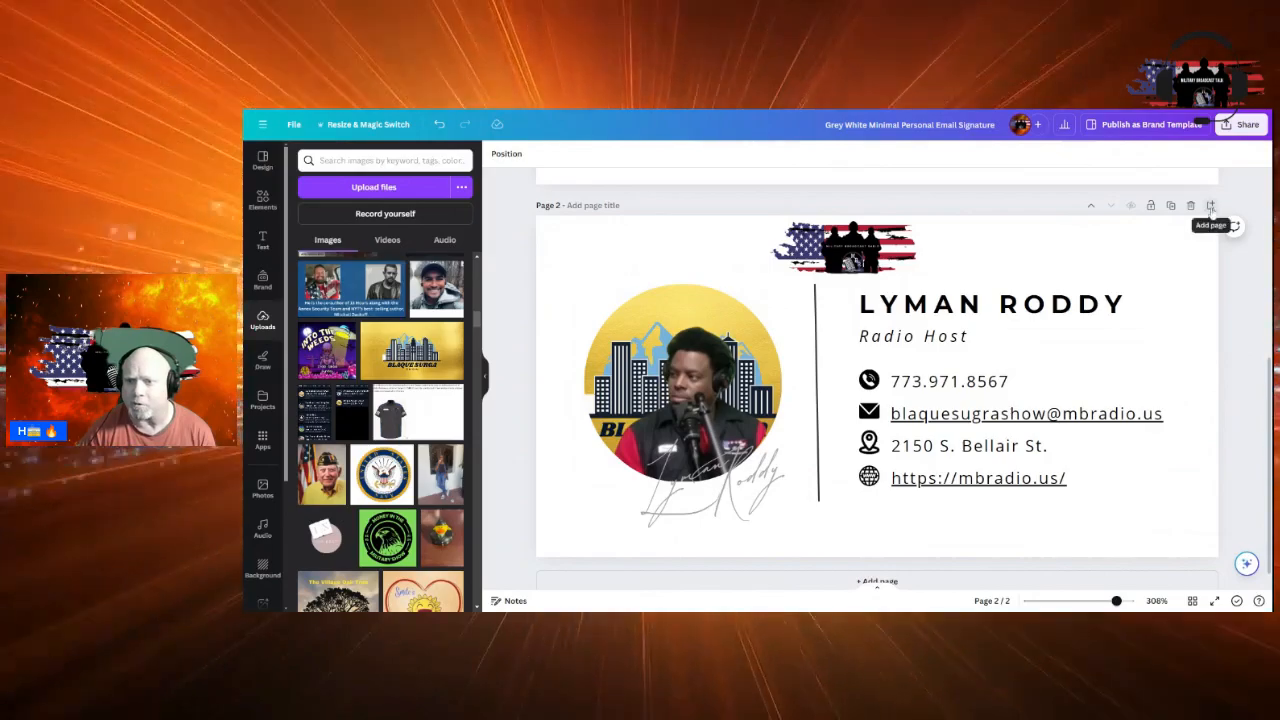
# Duplicate the signature page as a new page 3, then switch to the Canva home tab
pyautogui.click(1210, 205)
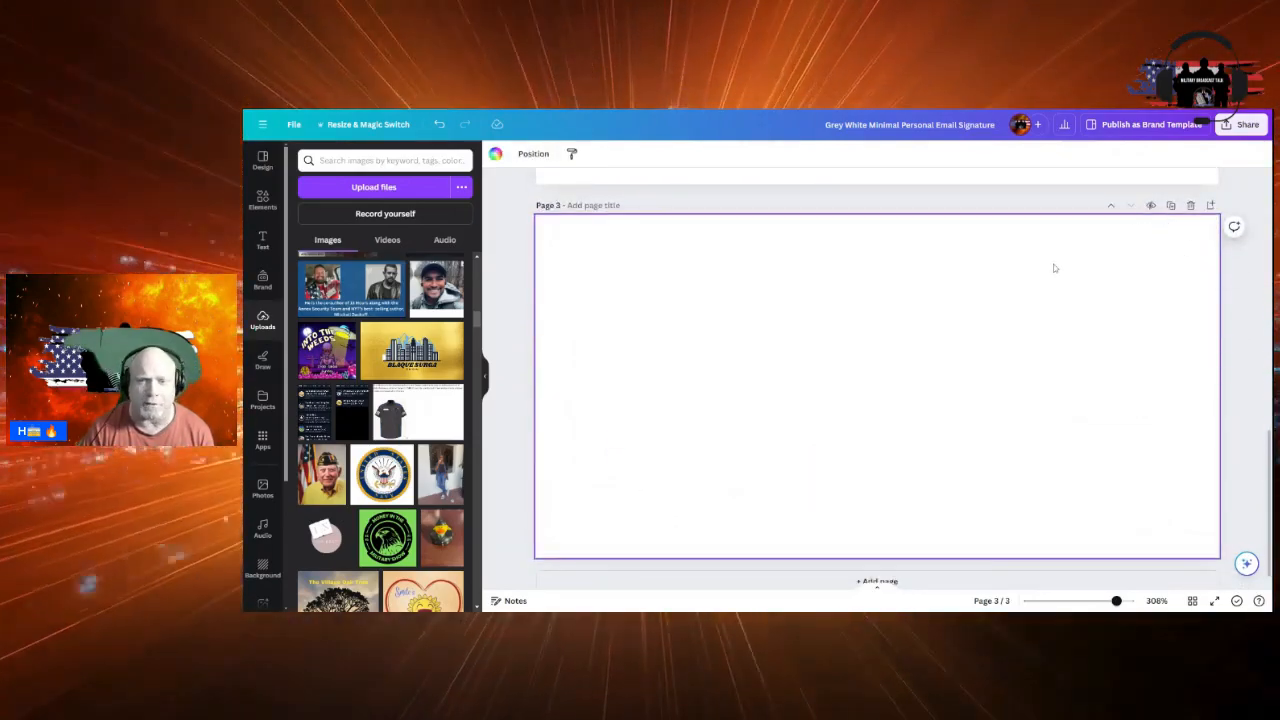
pyautogui.click(439, 124)
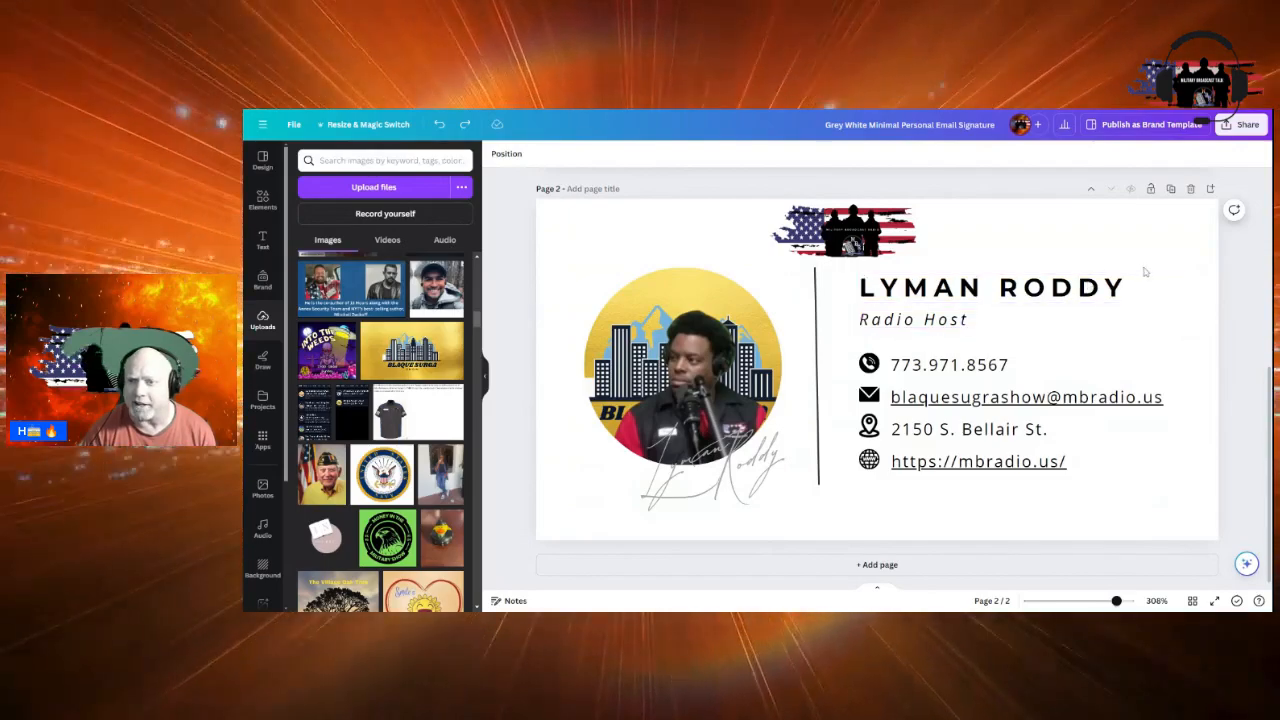
pyautogui.click(1171, 189)
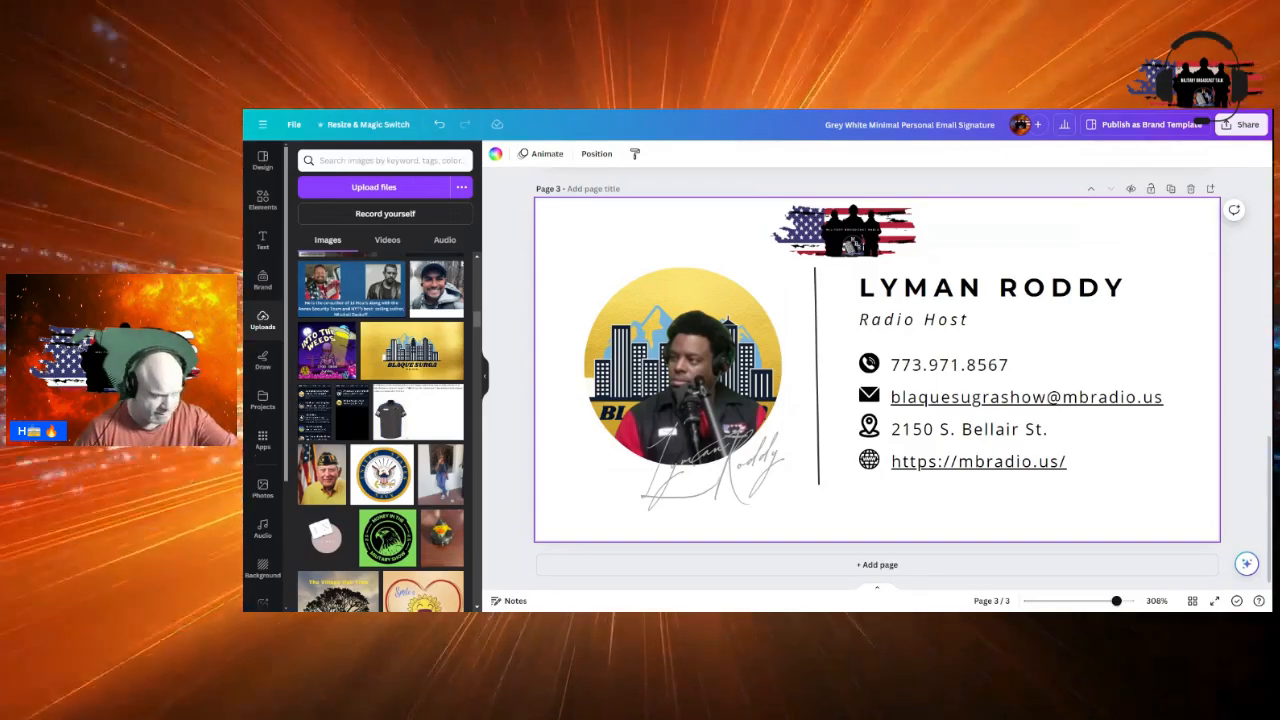
pyautogui.hotkey('ctrl', 'Tab')
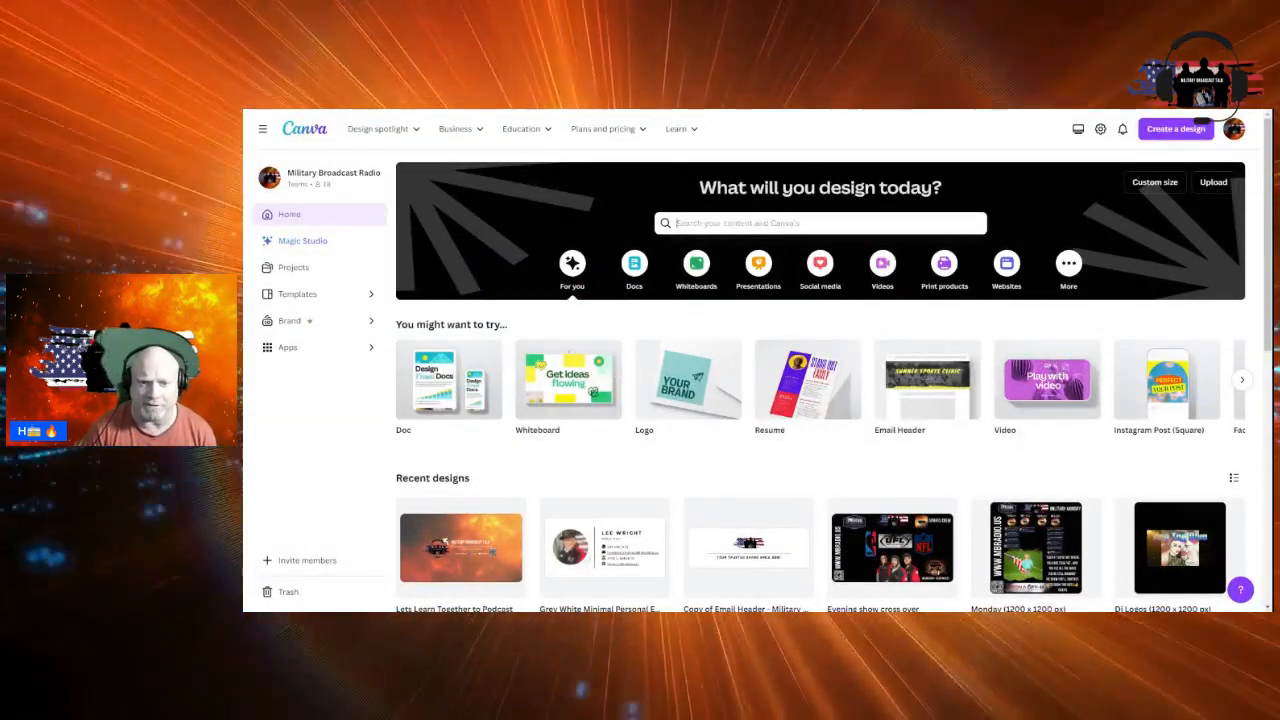
# Search Canva for 'email' to reach the Grey White Minimal Personal Email Signature design
pyautogui.click(820, 223)
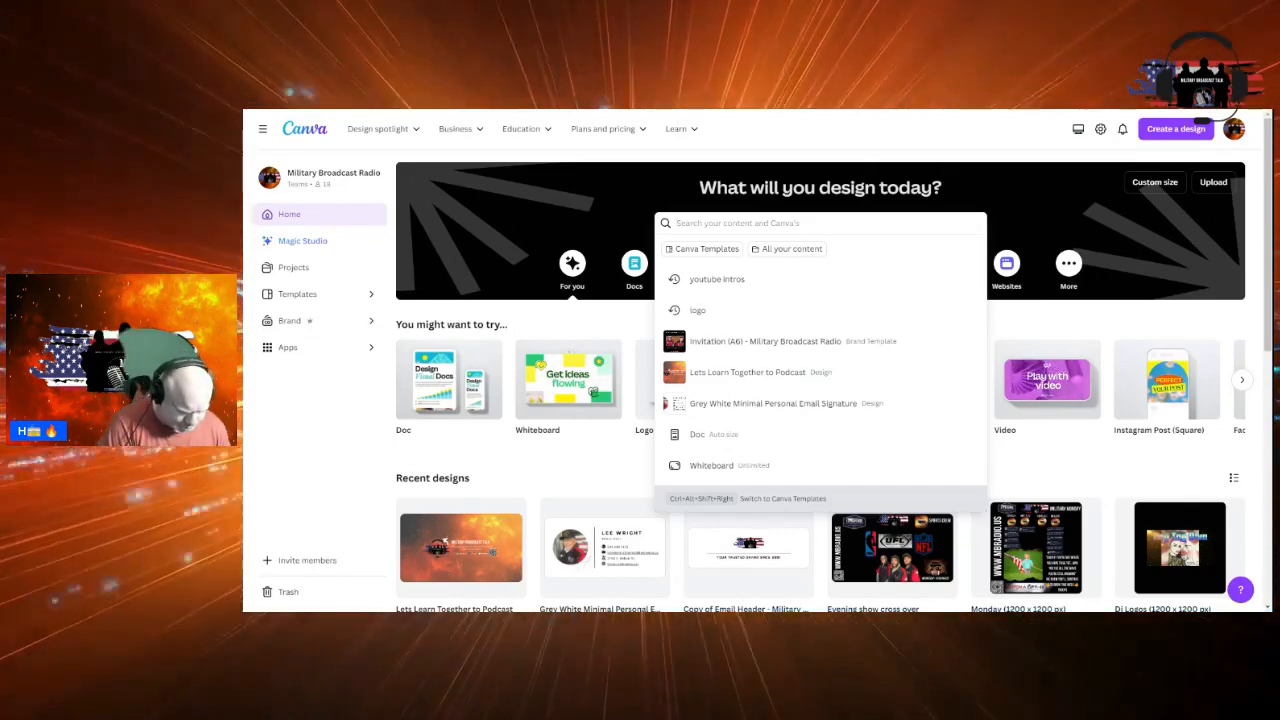
pyautogui.write('email')
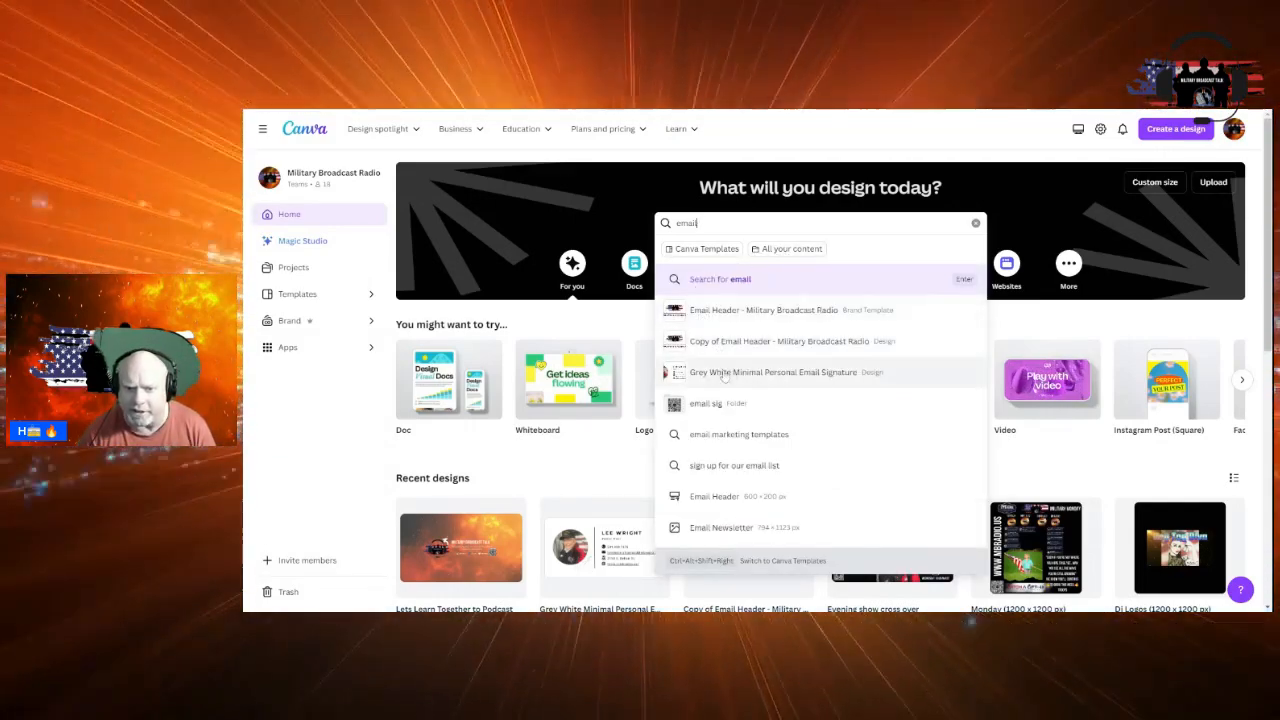
pyautogui.press('Escape')
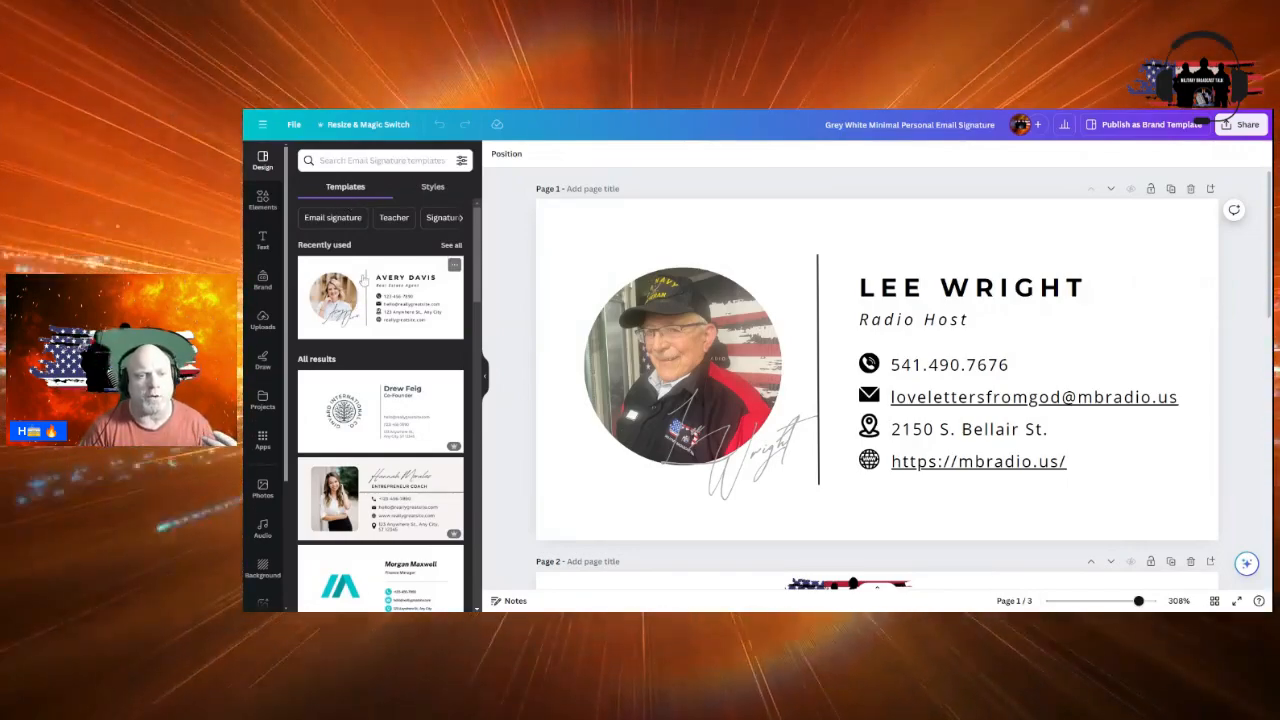
pyautogui.scroll(-5, 363, 280)
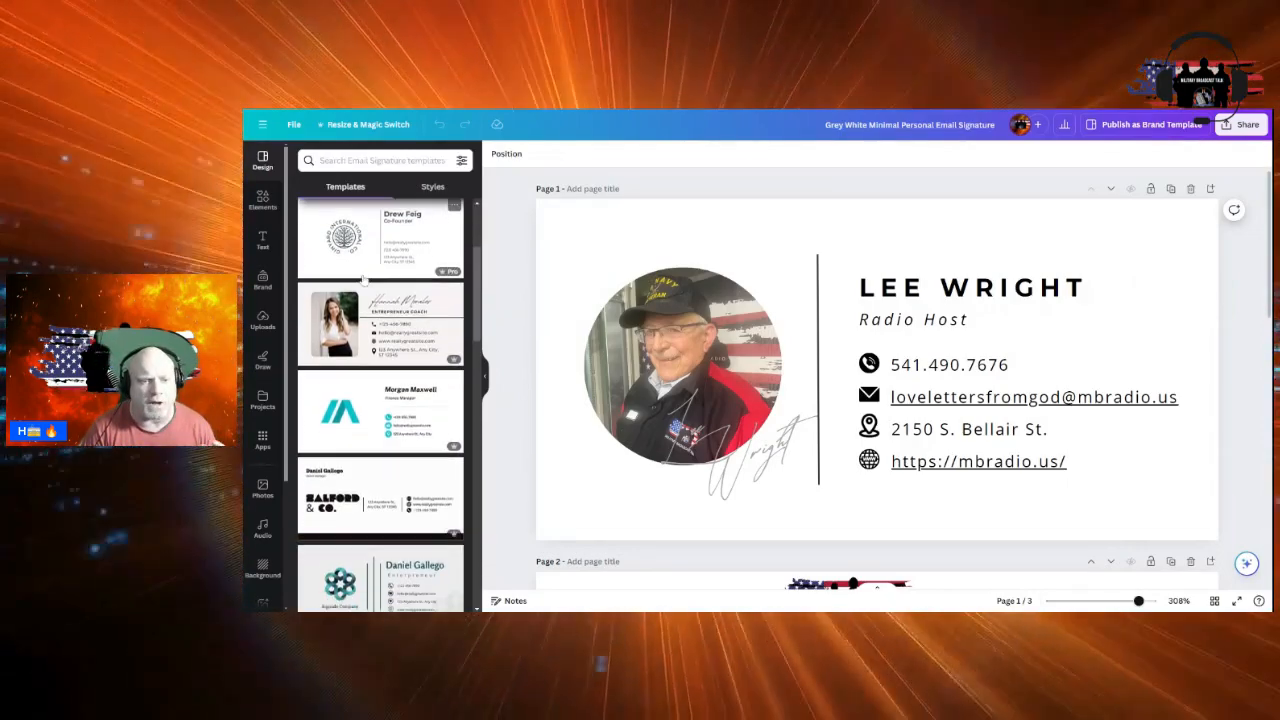
pyautogui.scroll(-6, 363, 280)
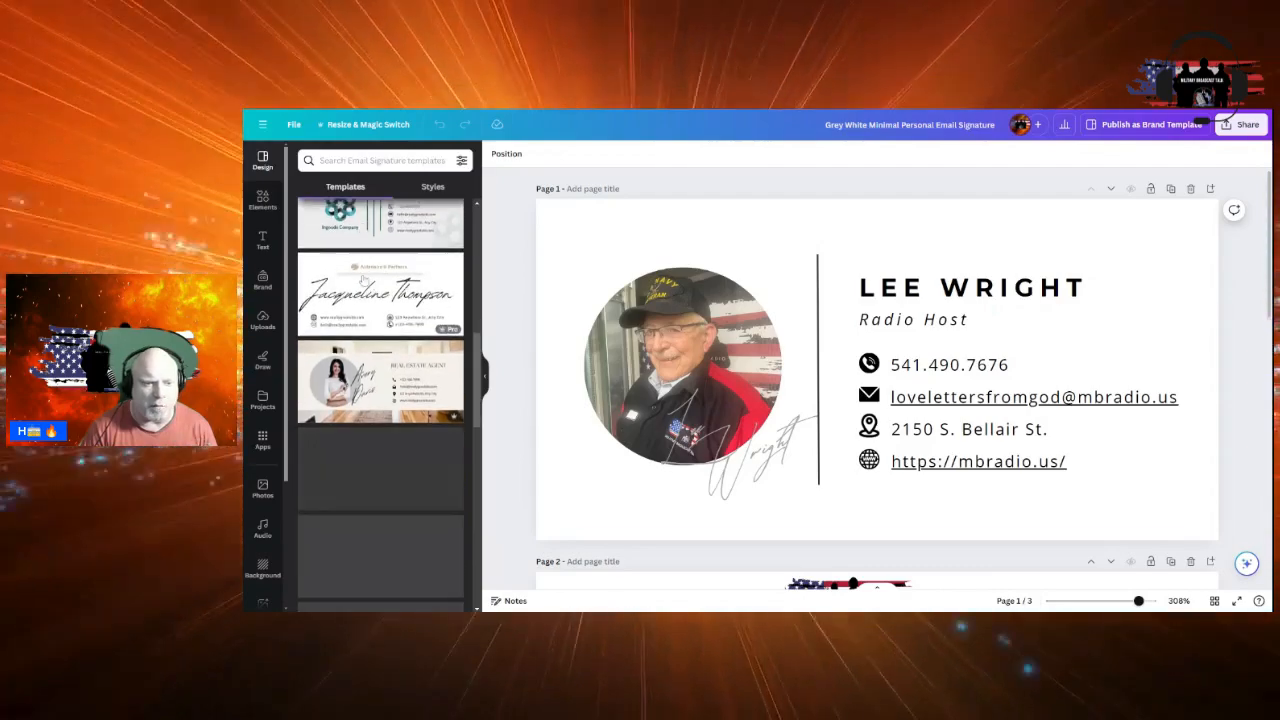
pyautogui.scroll(-3, 363, 280)
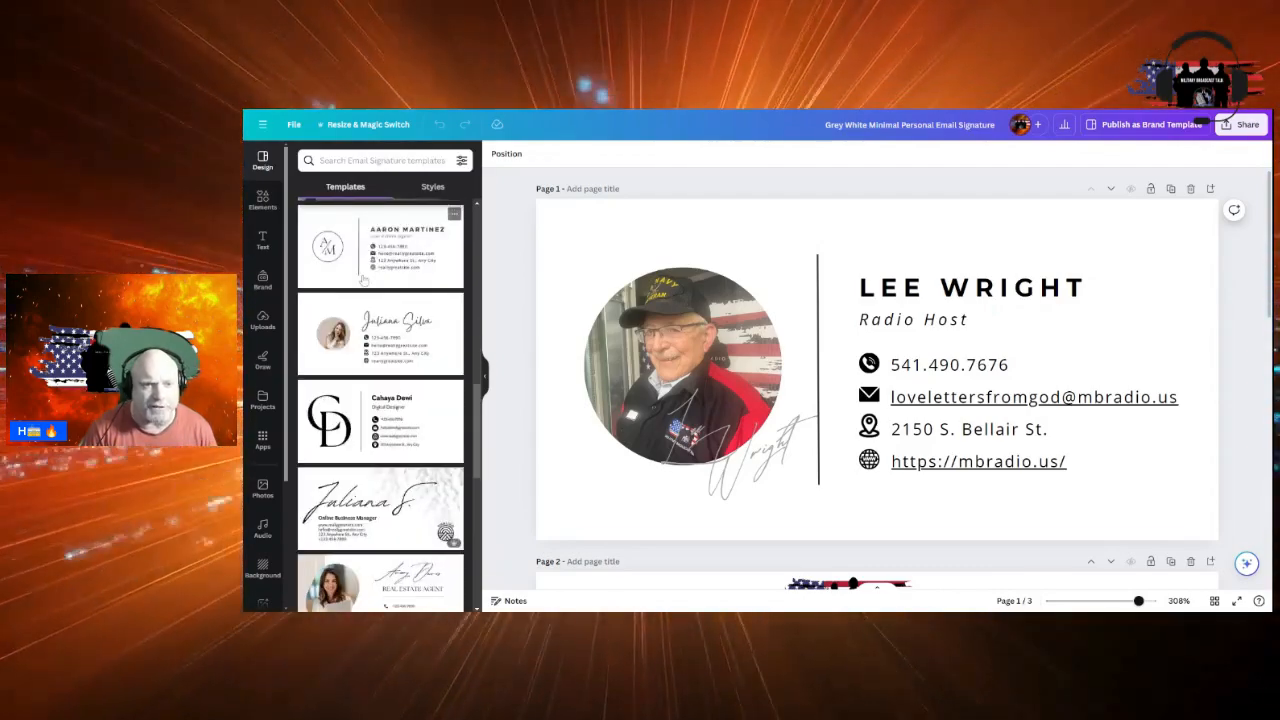
pyautogui.scroll(-2, 363, 280)
pyautogui.scroll(-5, 363, 280)
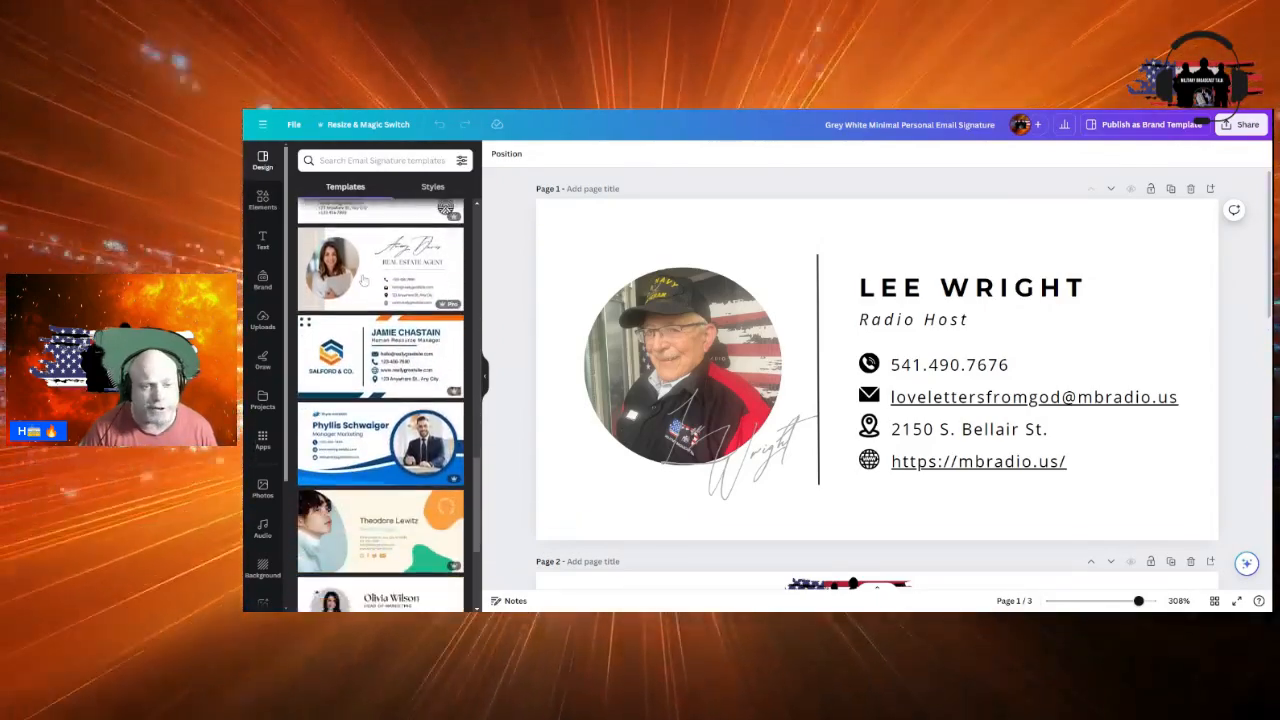
pyautogui.scroll(-4, 363, 280)
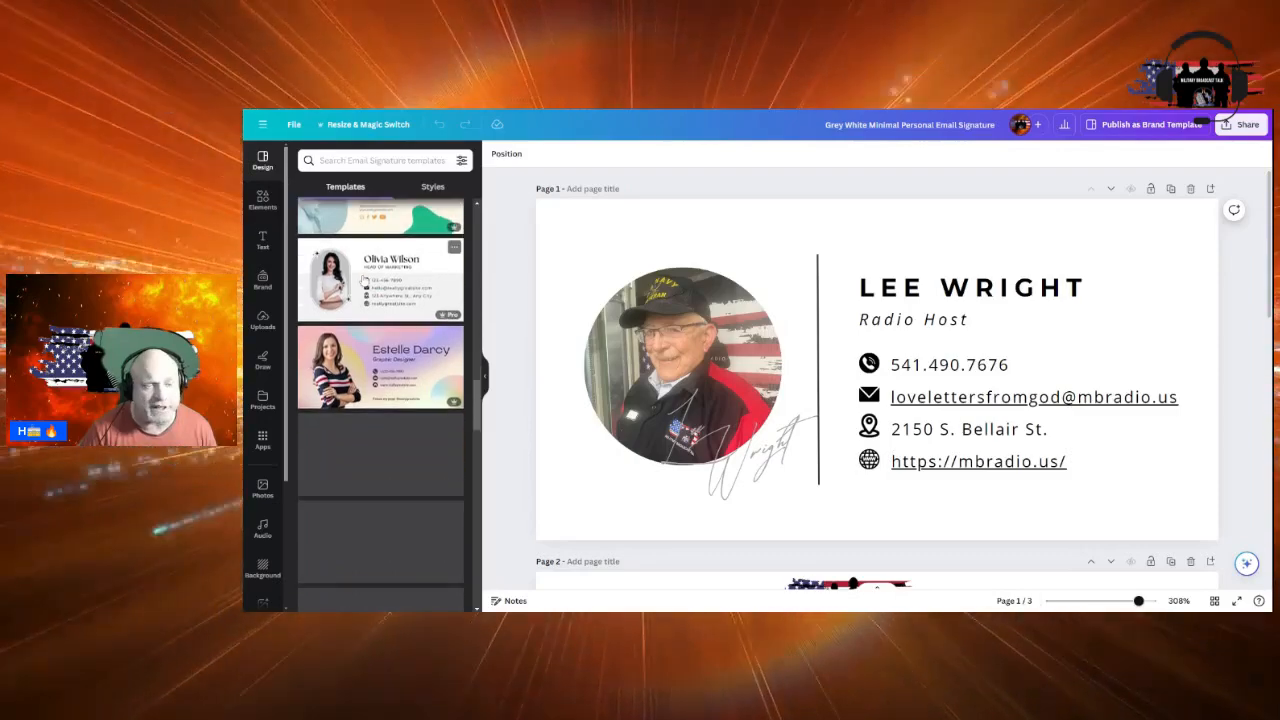
pyautogui.scroll(-4, 363, 280)
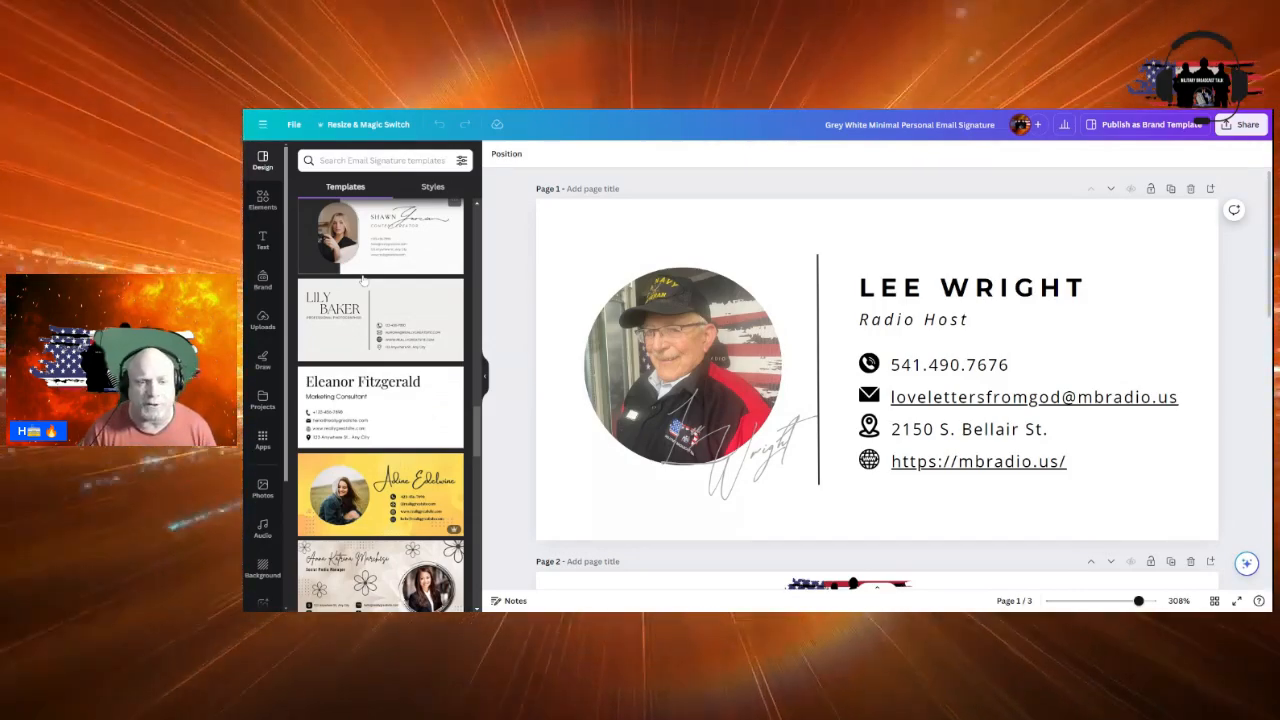
pyautogui.scroll(2, 363, 280)
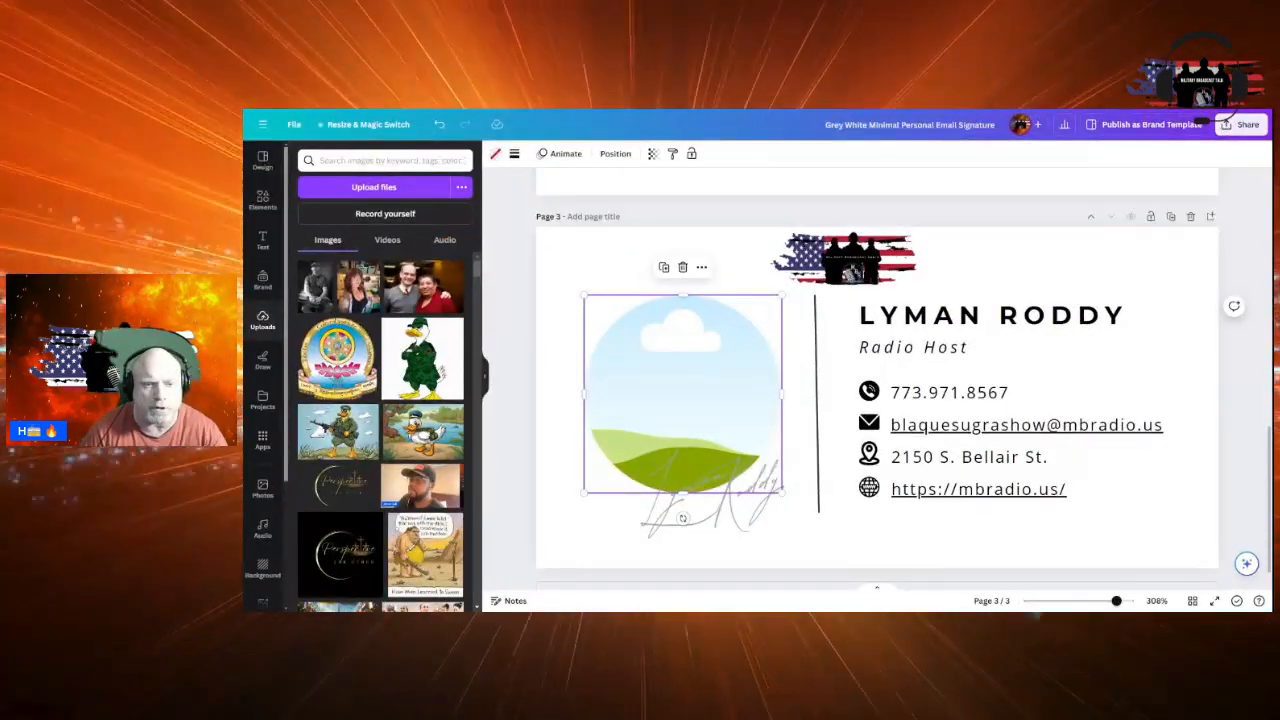
# Add the uploaded host-with-microphone photo from Uploads onto page 3
pyautogui.scroll(-5, 380, 413)
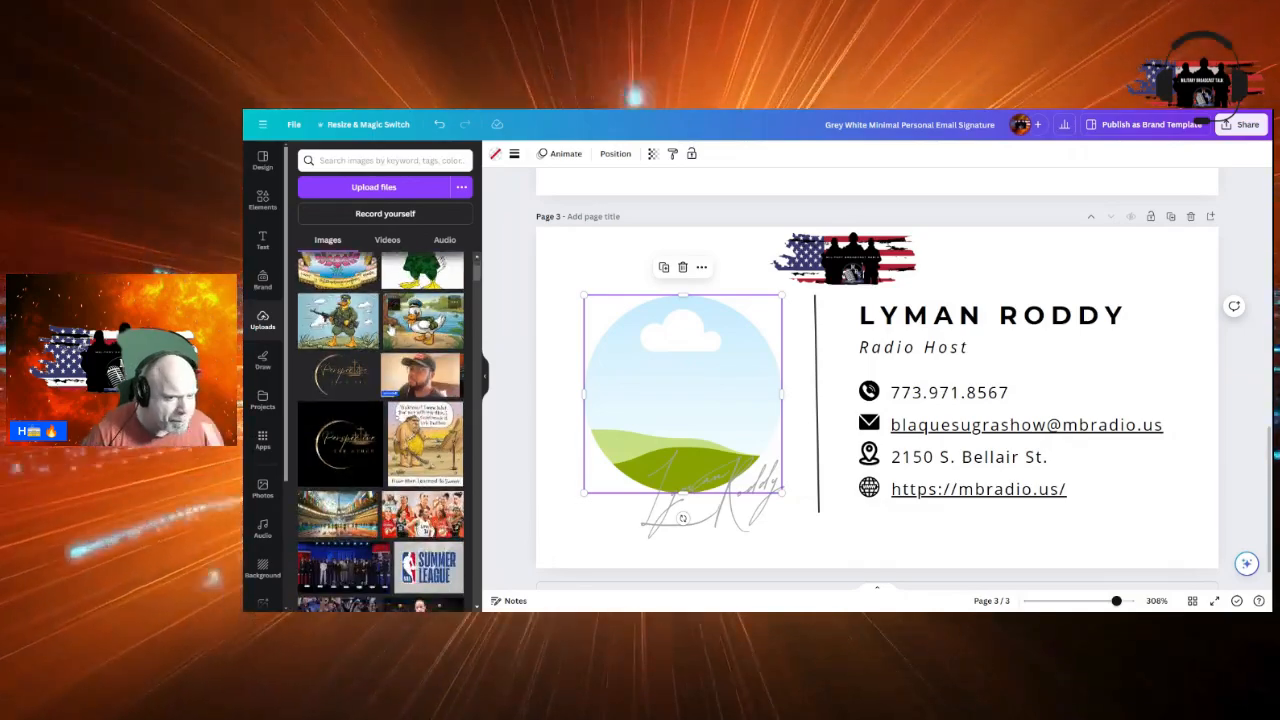
pyautogui.scroll(-6, 392, 326)
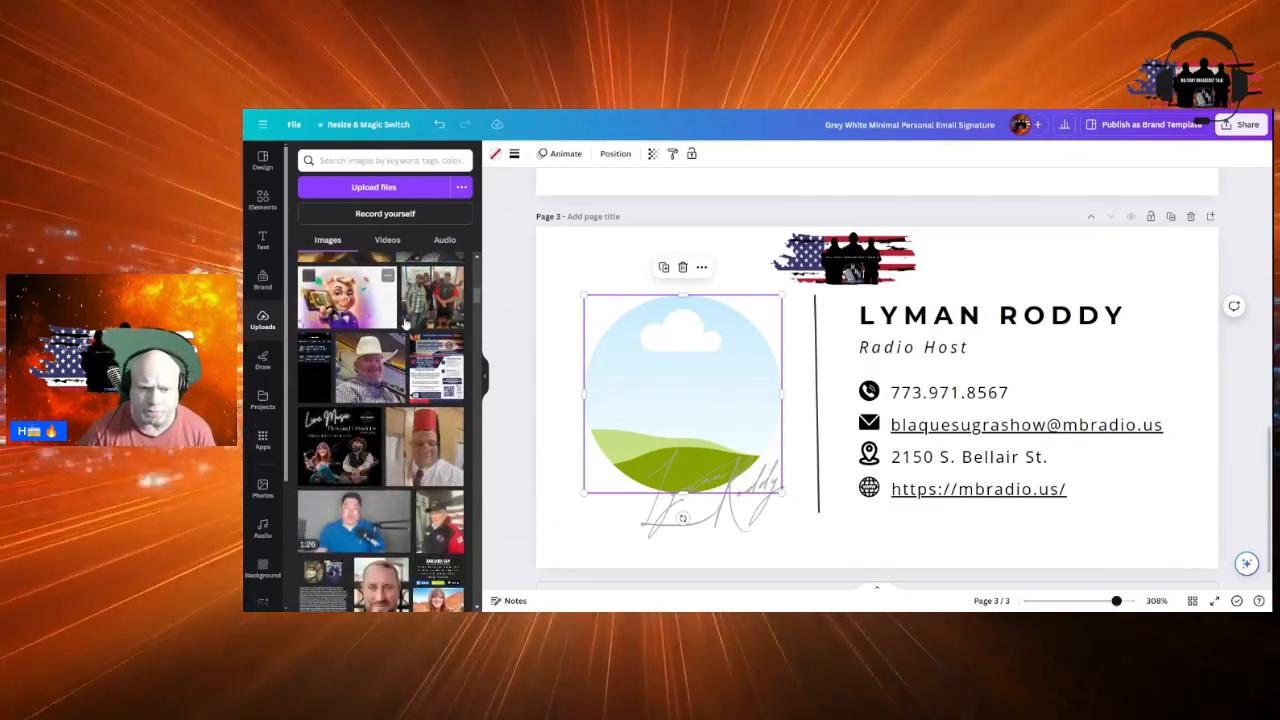
pyautogui.scroll(-5, 405, 325)
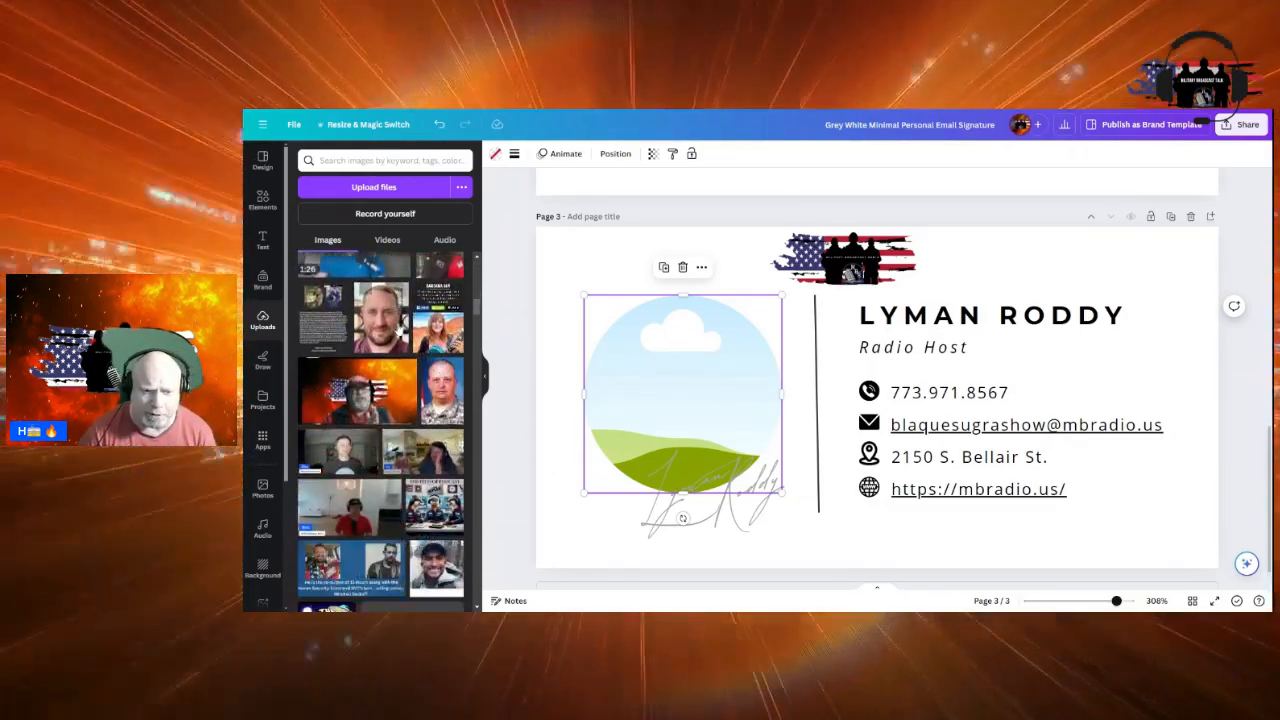
pyautogui.scroll(-6, 400, 328)
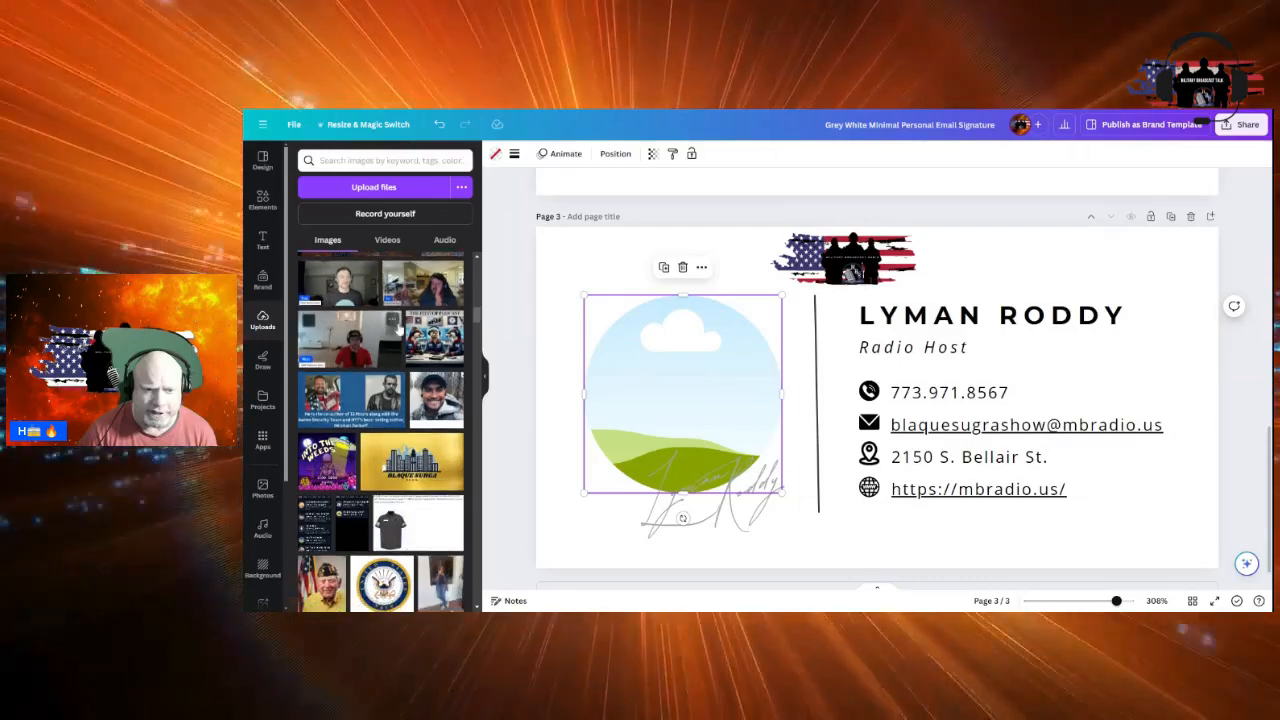
pyautogui.scroll(-10, 400, 330)
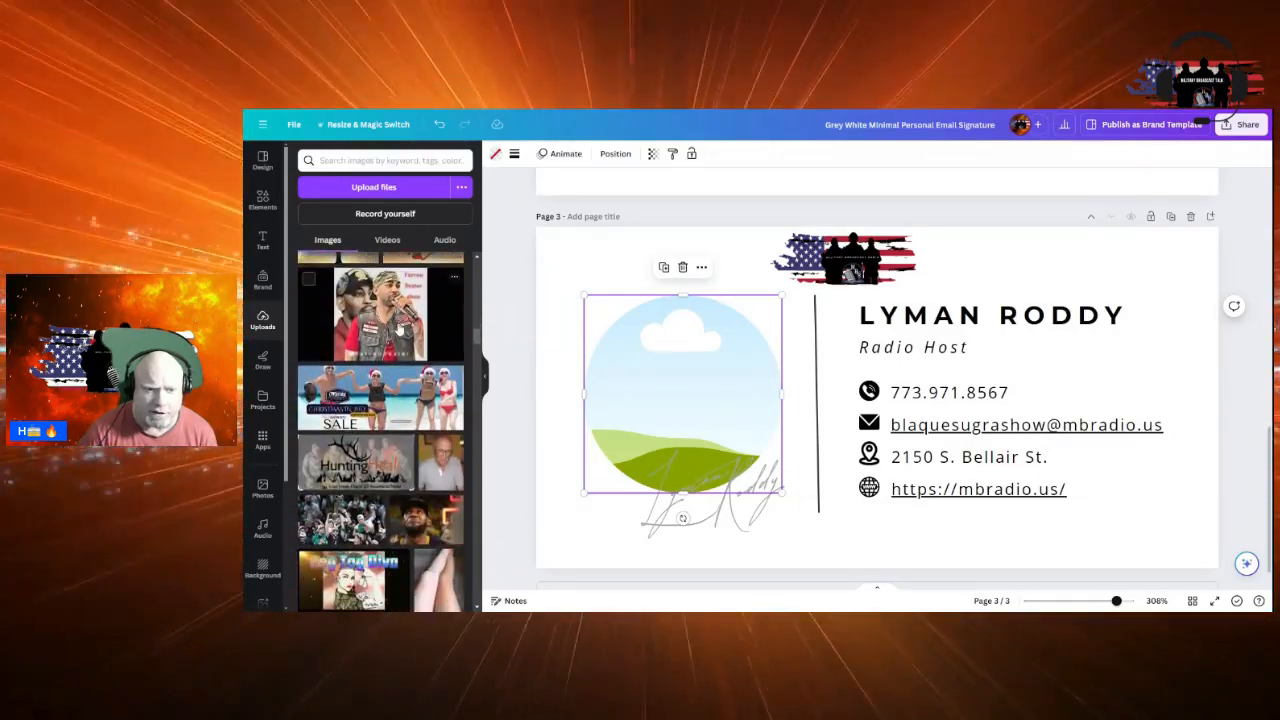
pyautogui.scroll(-1, 400, 330)
pyautogui.scroll(3, 400, 330)
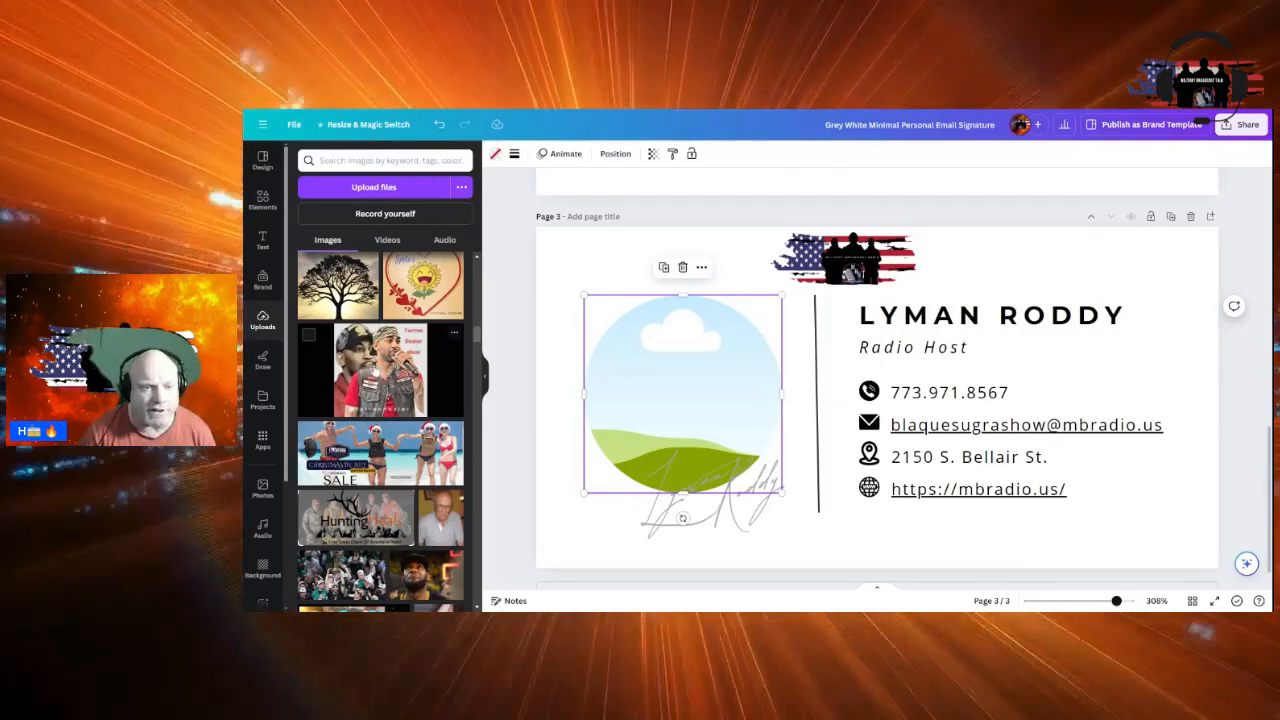
pyautogui.scroll(5, 373, 370)
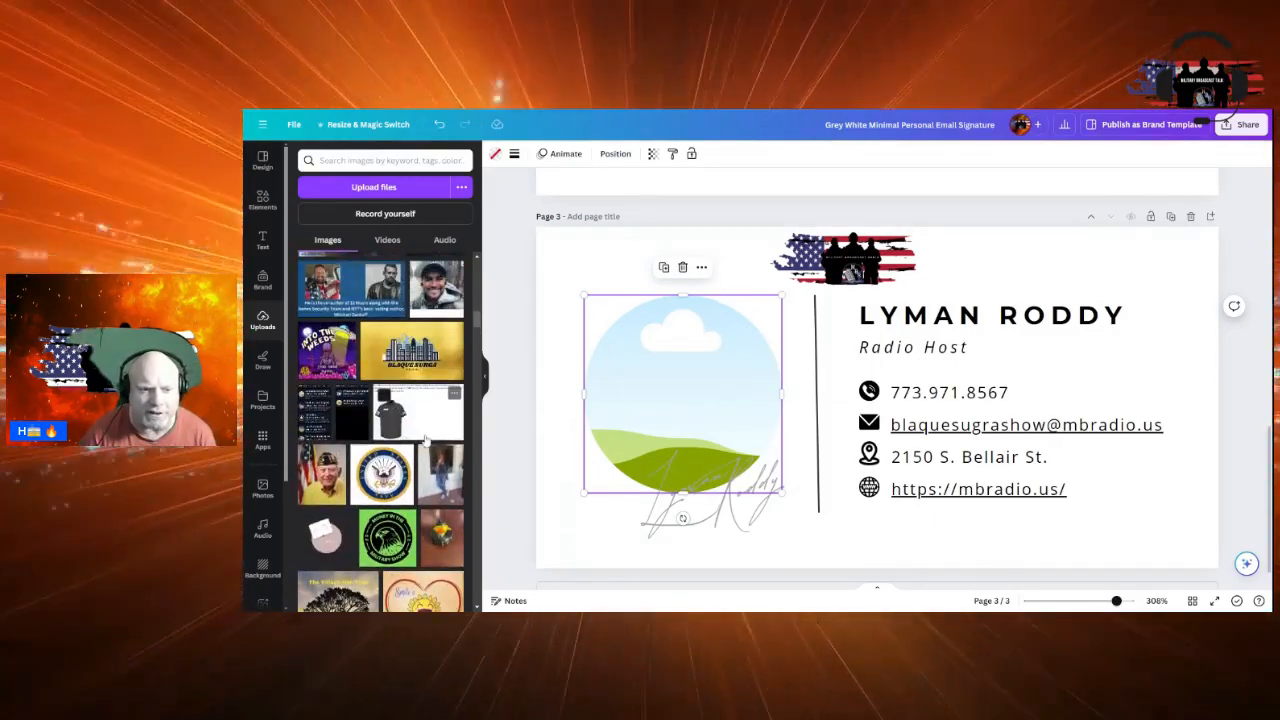
pyautogui.scroll(10, 425, 440)
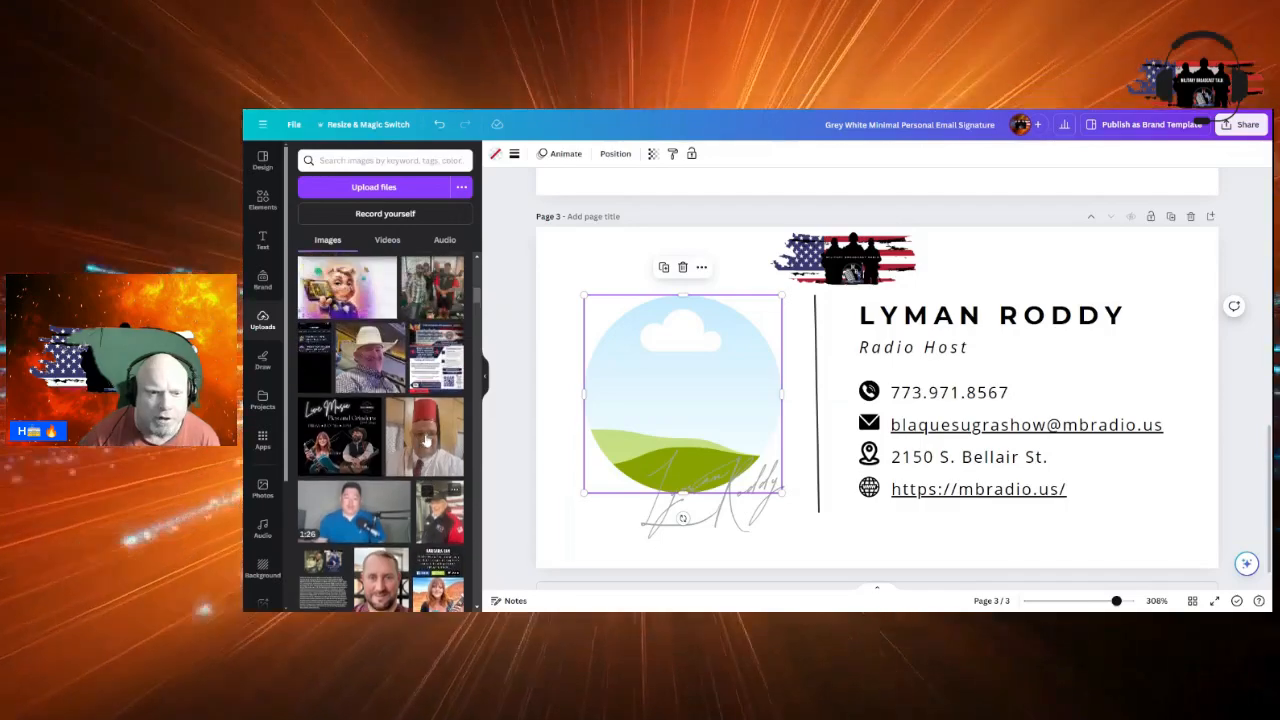
pyautogui.scroll(8, 425, 440)
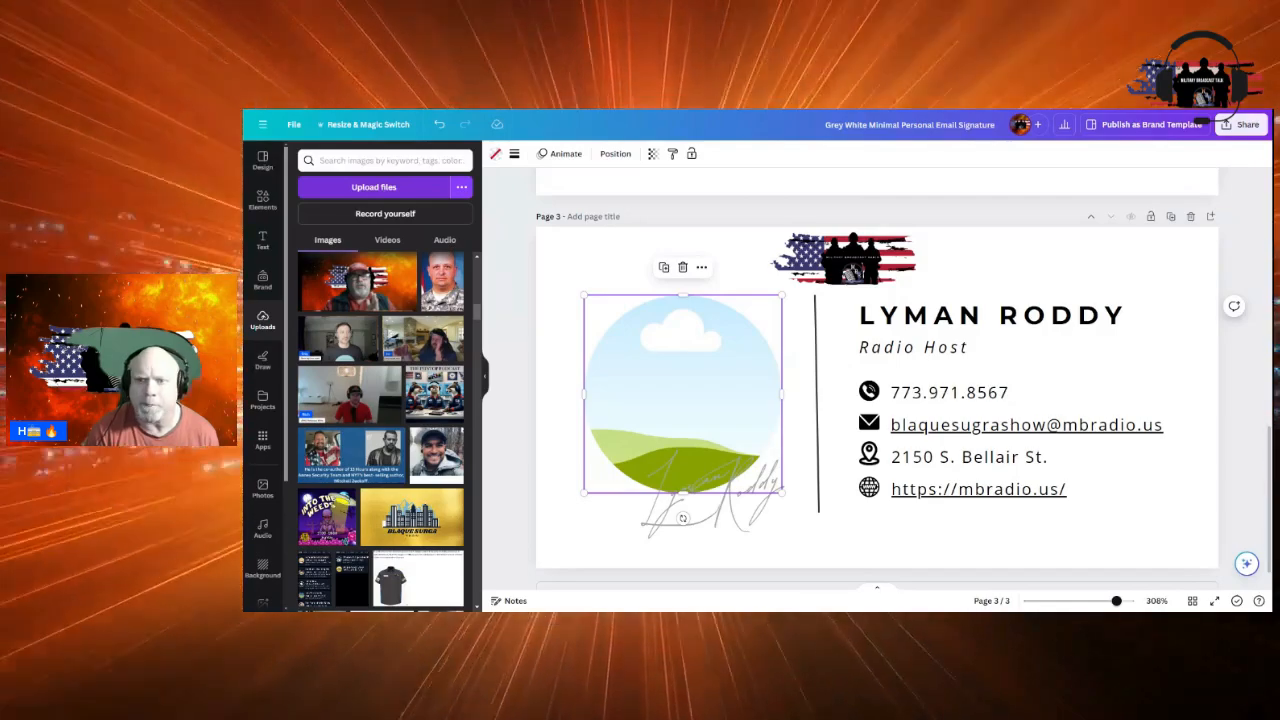
pyautogui.scroll(3, 410, 380)
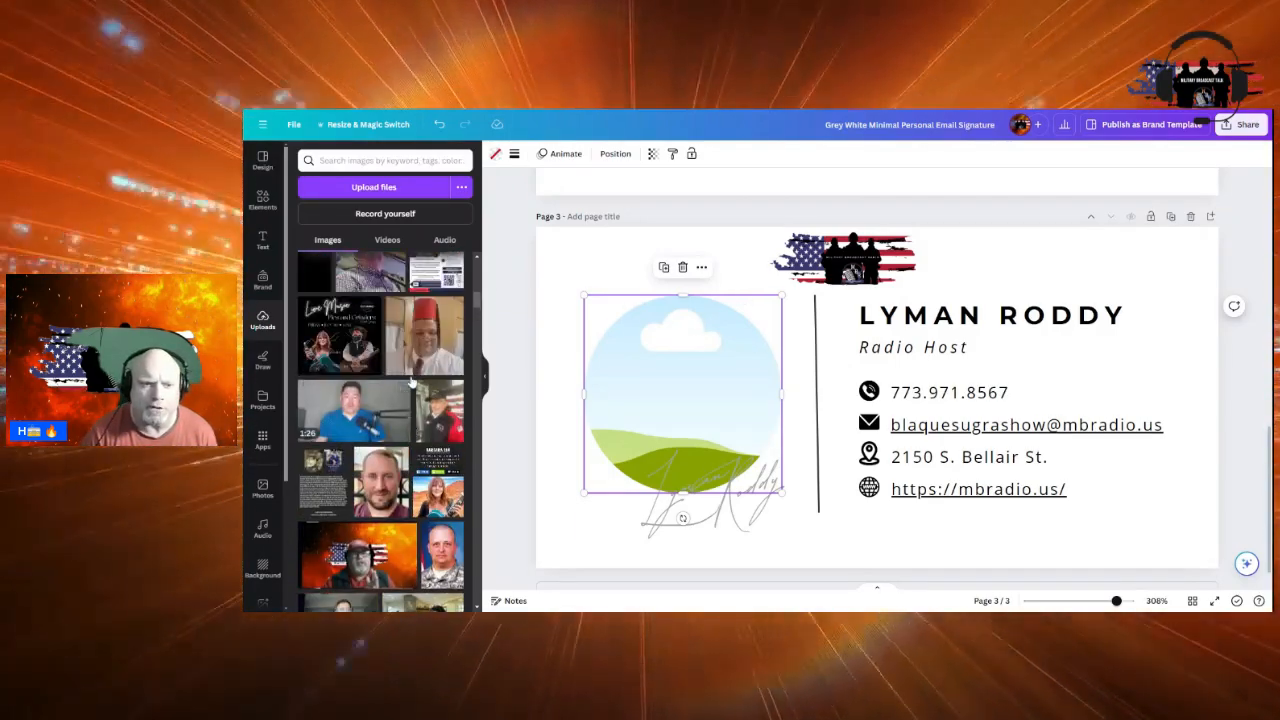
pyautogui.scroll(3, 410, 380)
pyautogui.scroll(-5, 430, 378)
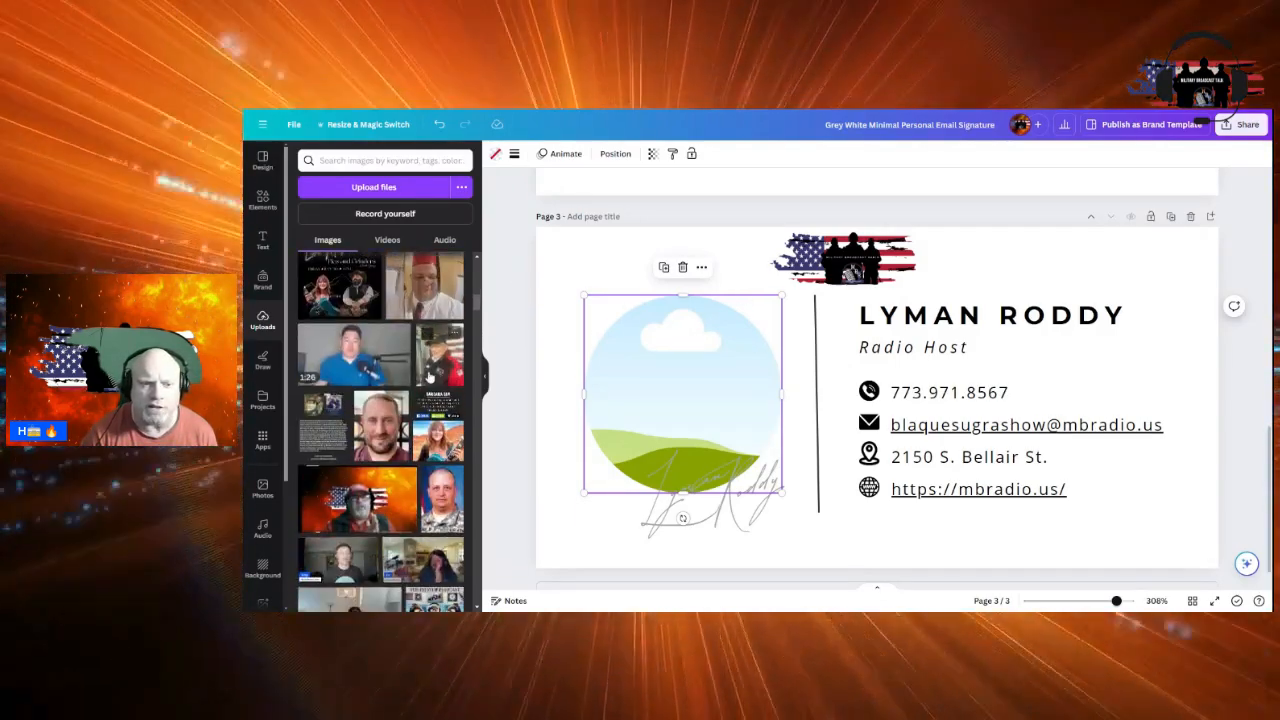
pyautogui.scroll(-10, 430, 378)
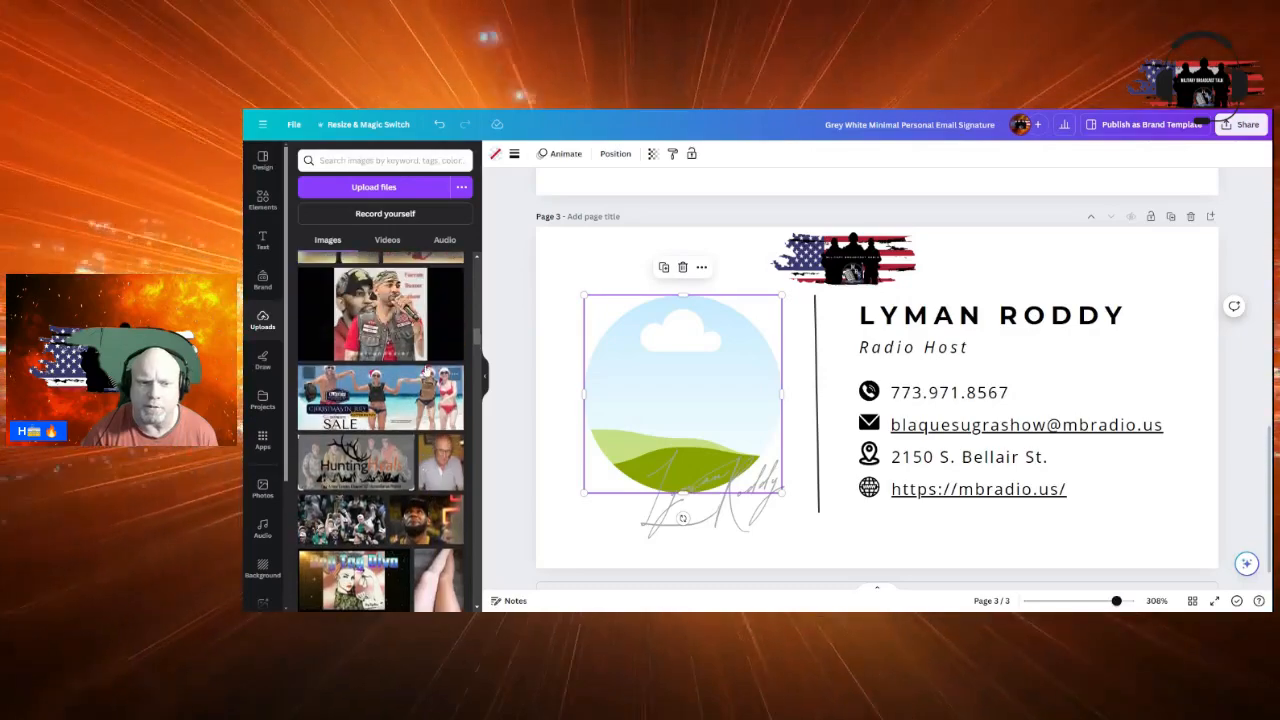
pyautogui.click(378, 318)
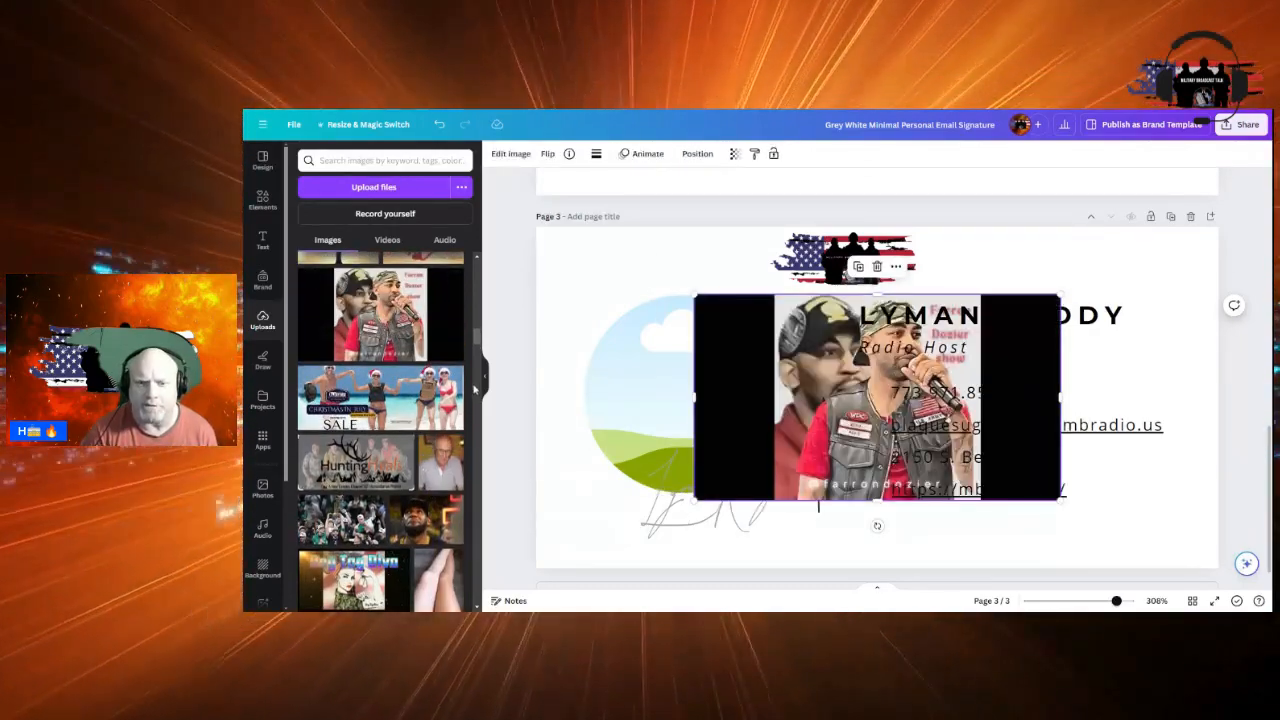
# Crop the black strips off both sides of the host photo and move it down-left
pyautogui.moveTo(694, 396); pyautogui.dragTo(776, 397)
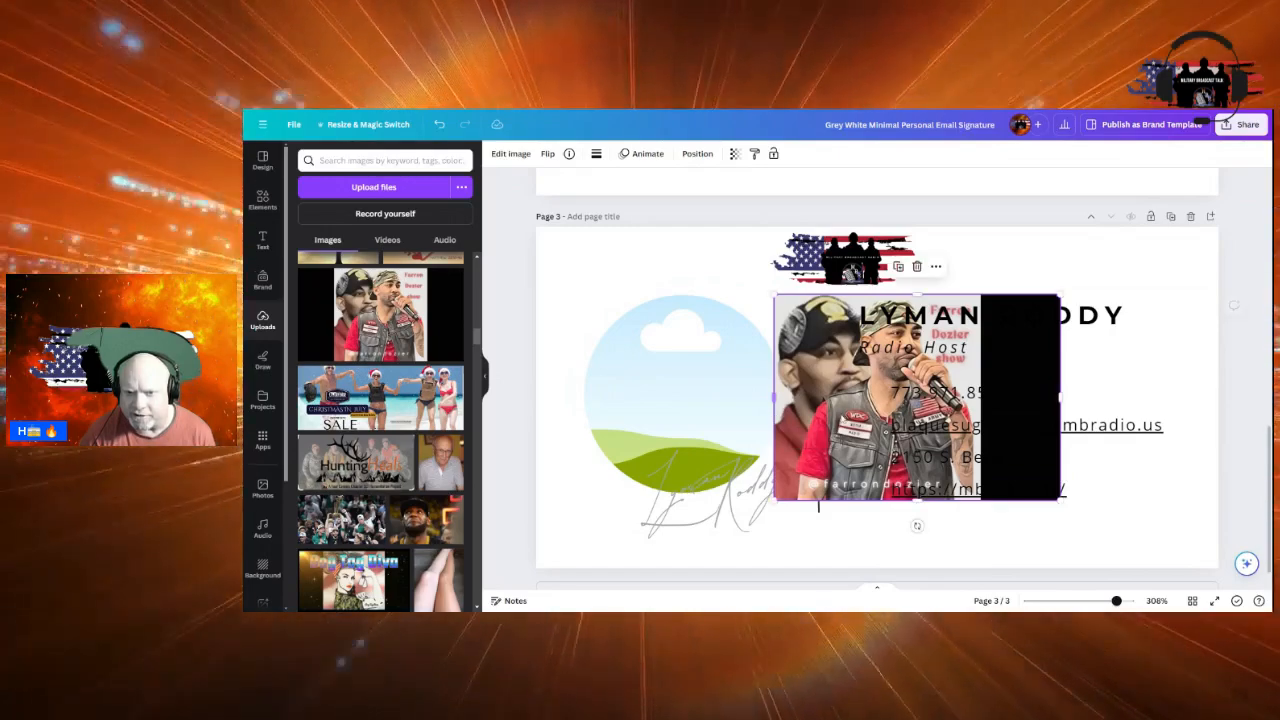
pyautogui.moveTo(1060, 397); pyautogui.dragTo(982, 398)
pyautogui.moveTo(834, 385); pyautogui.dragTo(760, 456)
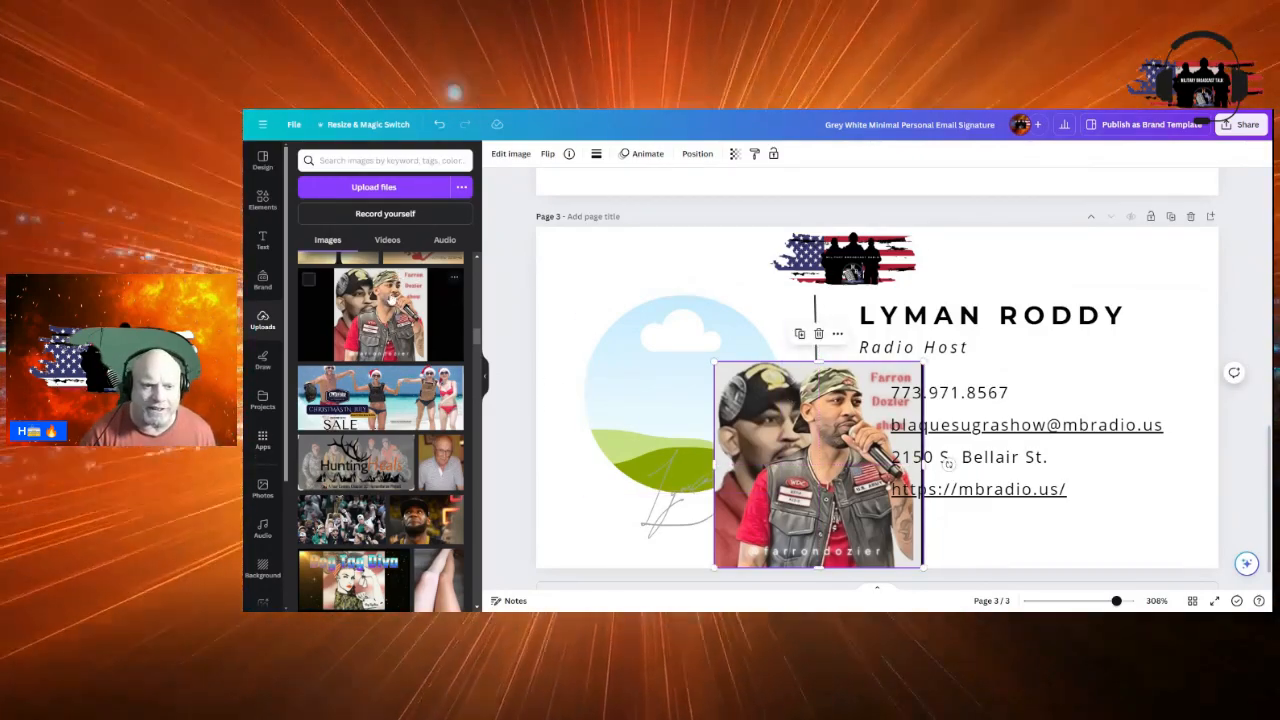
# Shrink the host photo and fit it into the circle frame under the Trench Talk banner
pyautogui.scroll(3, 430, 345)
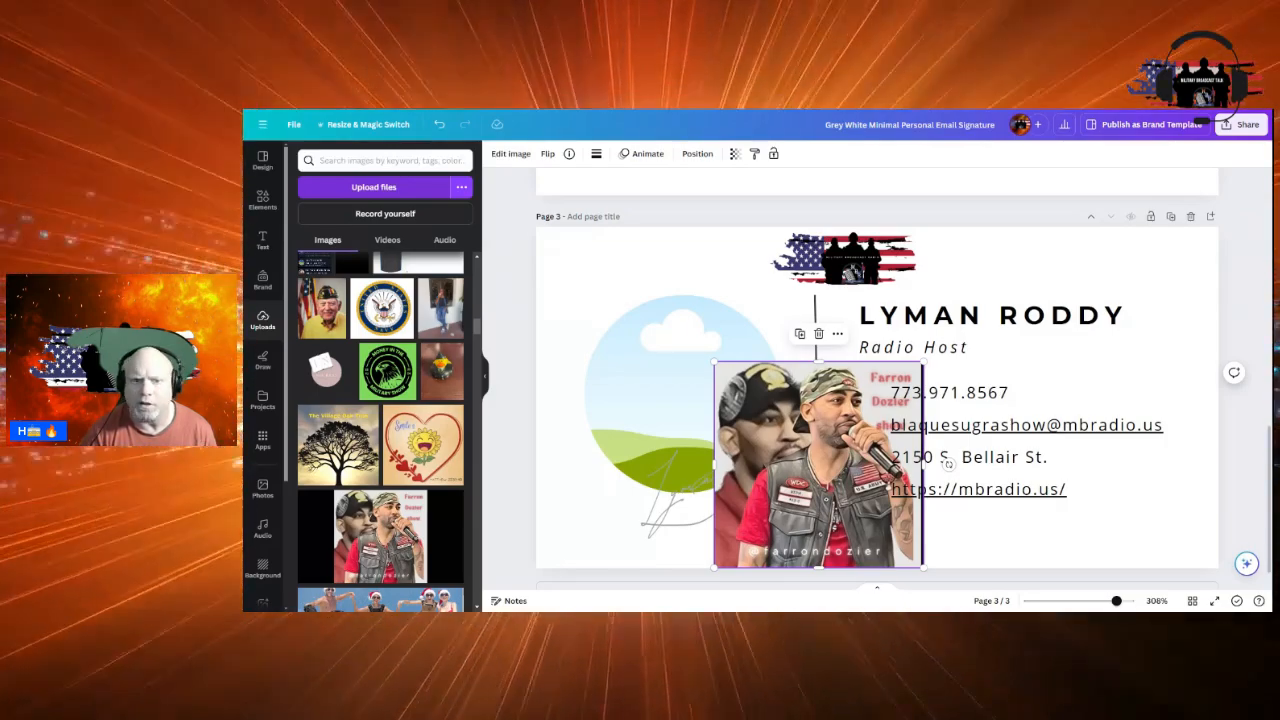
pyautogui.scroll(2, 350, 303)
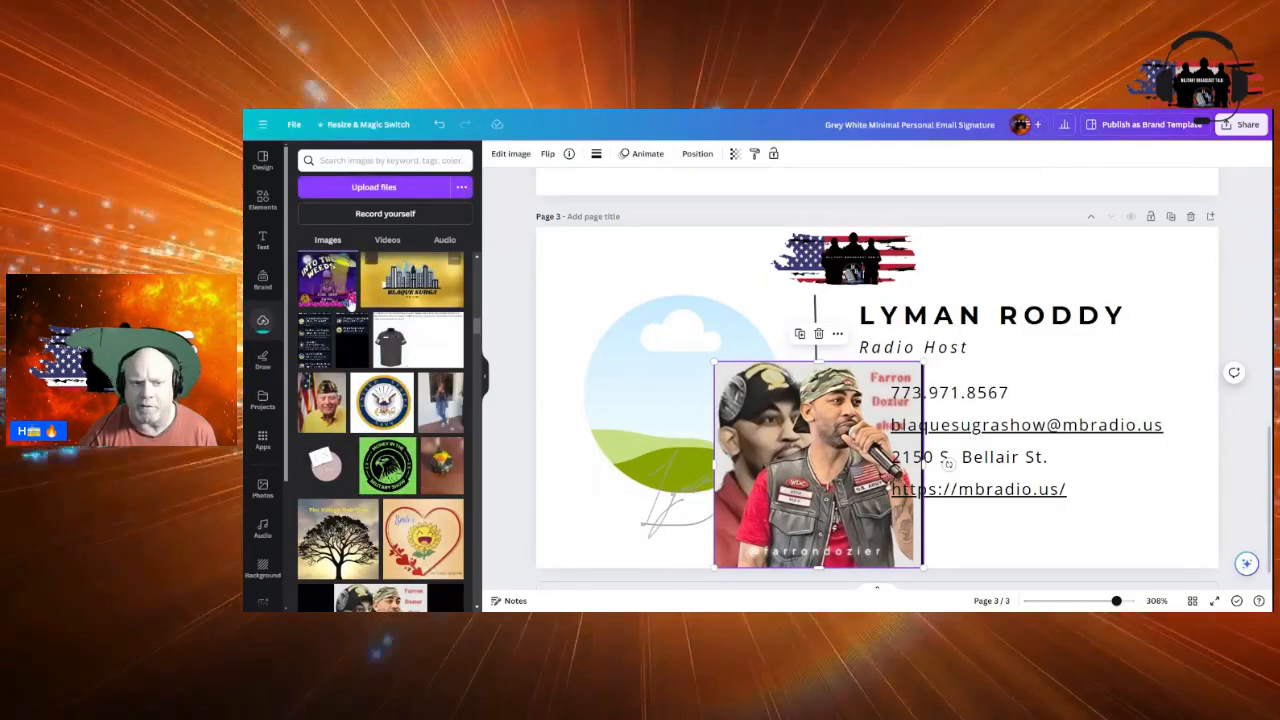
pyautogui.scroll(10, 350, 303)
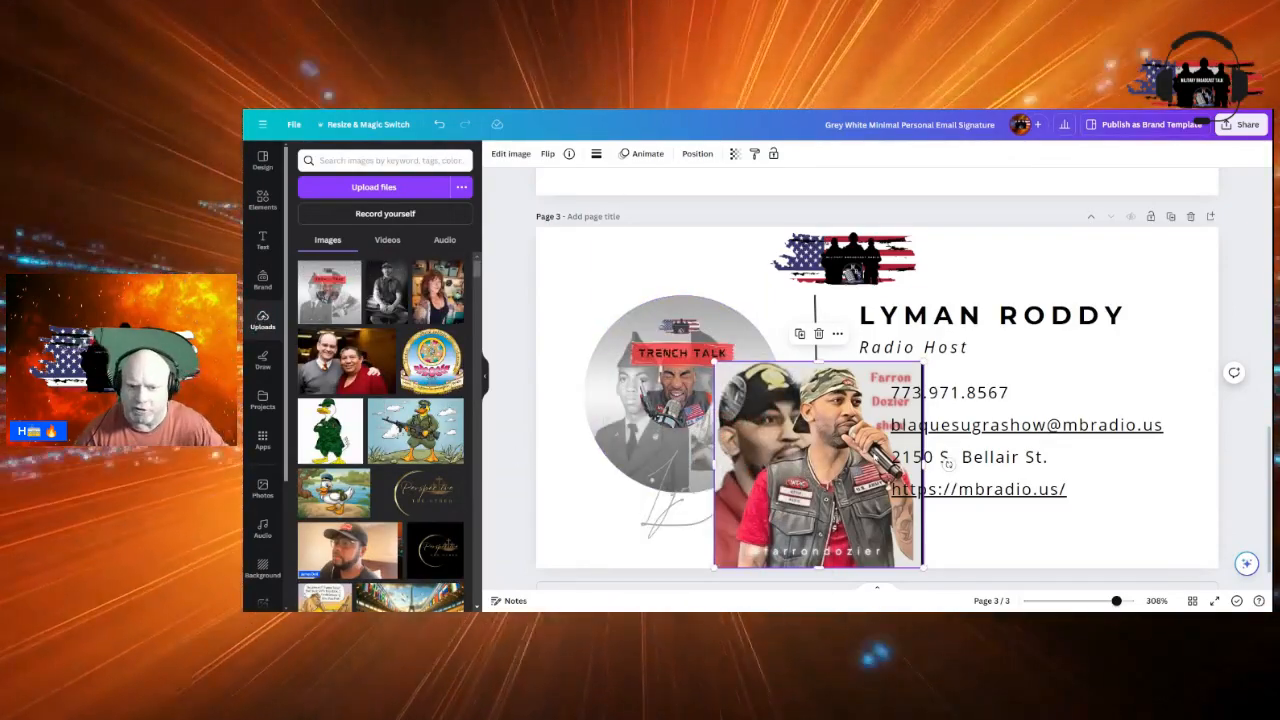
pyautogui.moveTo(922, 365); pyautogui.dragTo(829, 457)
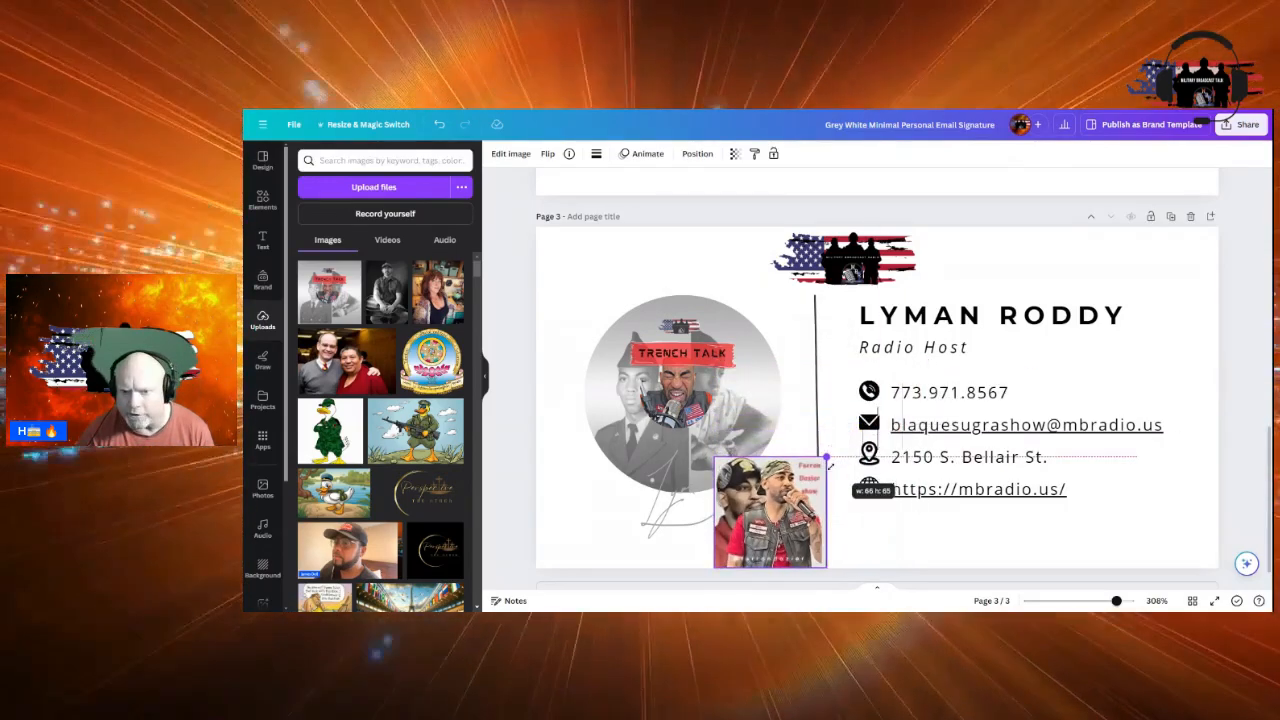
pyautogui.moveTo(790, 510); pyautogui.dragTo(698, 457)
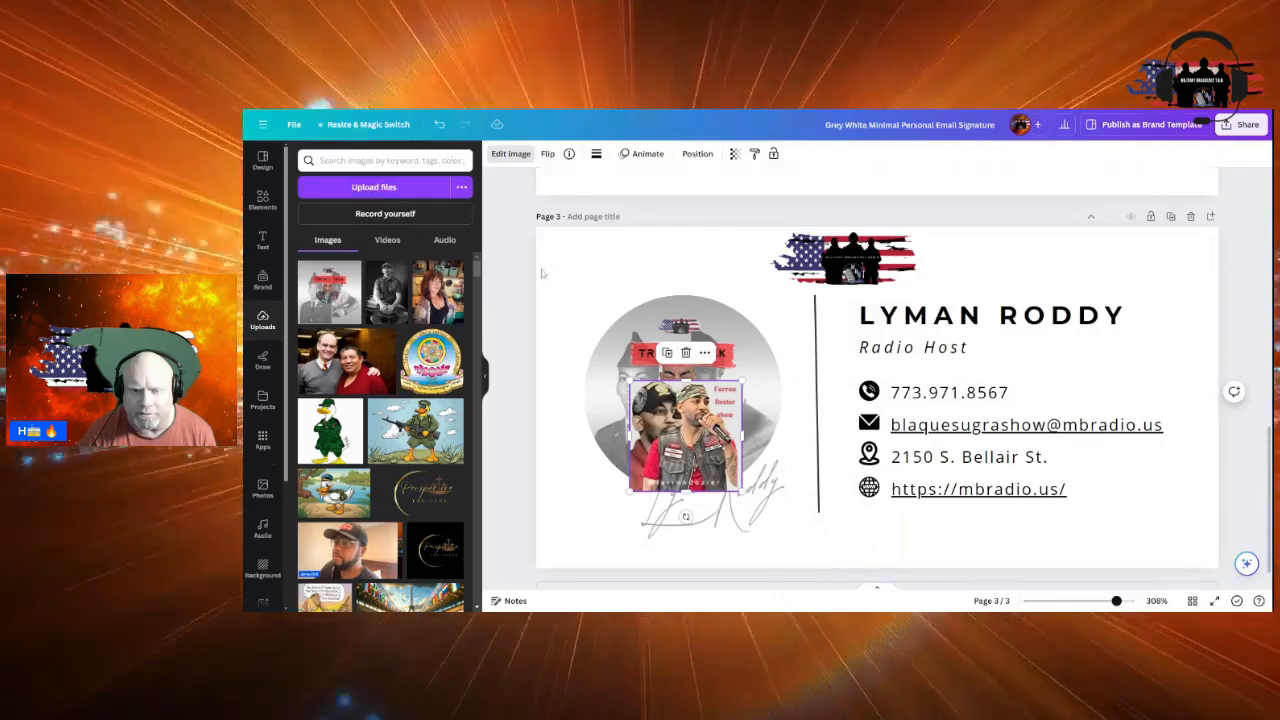
# Remove the host photo's background with BG Remover
pyautogui.click(510, 153)
pyautogui.click(318, 236)
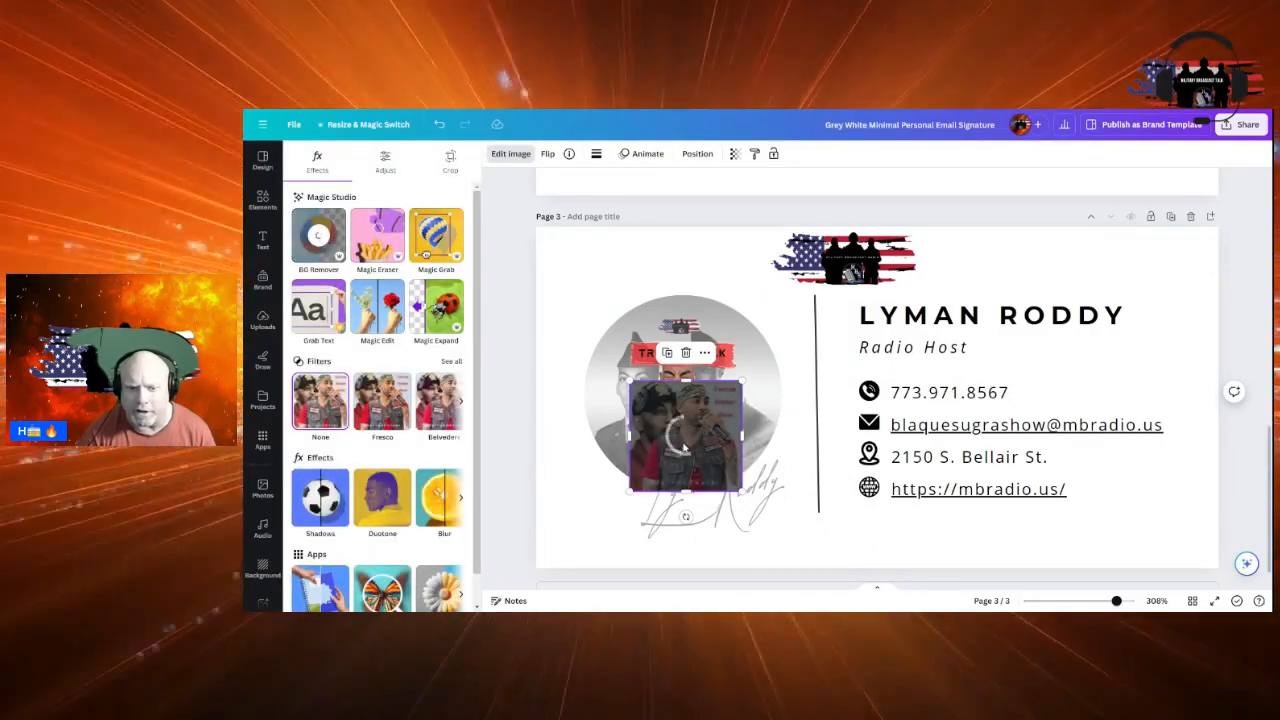
pyautogui.moveTo(700, 462); pyautogui.dragTo(696, 451)
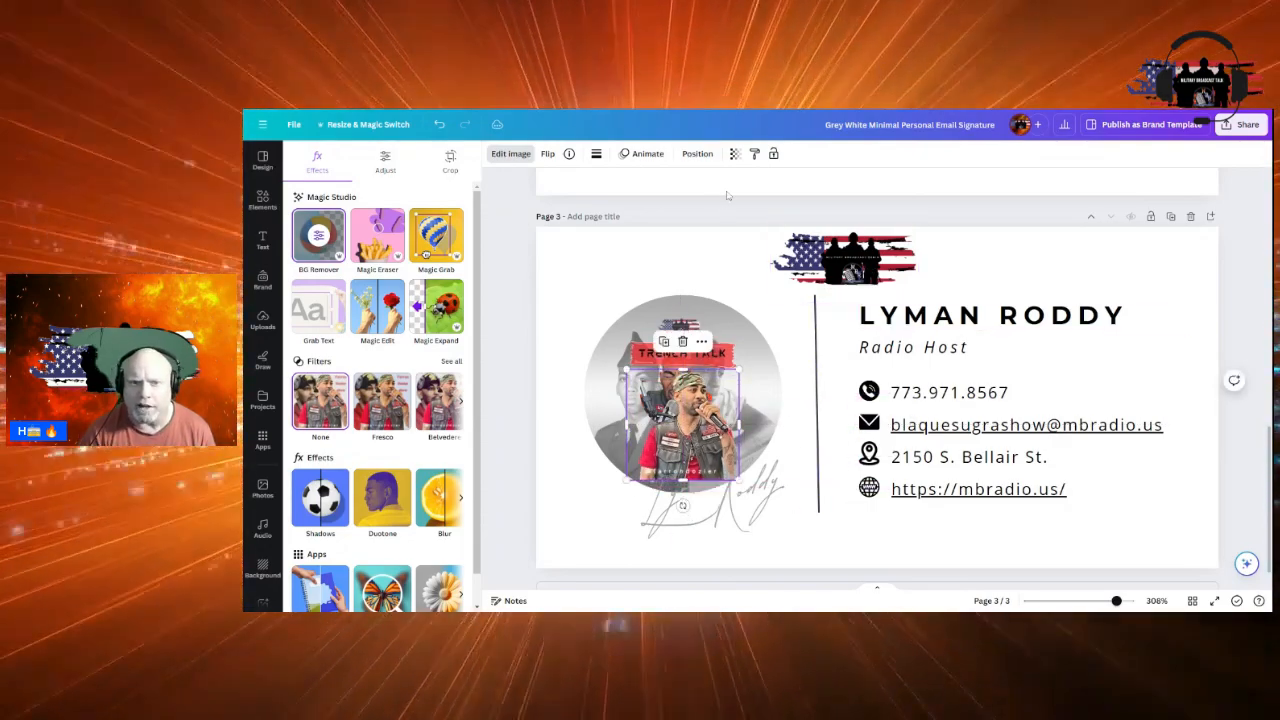
# Set the photo's corner rounding to 23 and settle it inside the circle frame
pyautogui.click(596, 154)
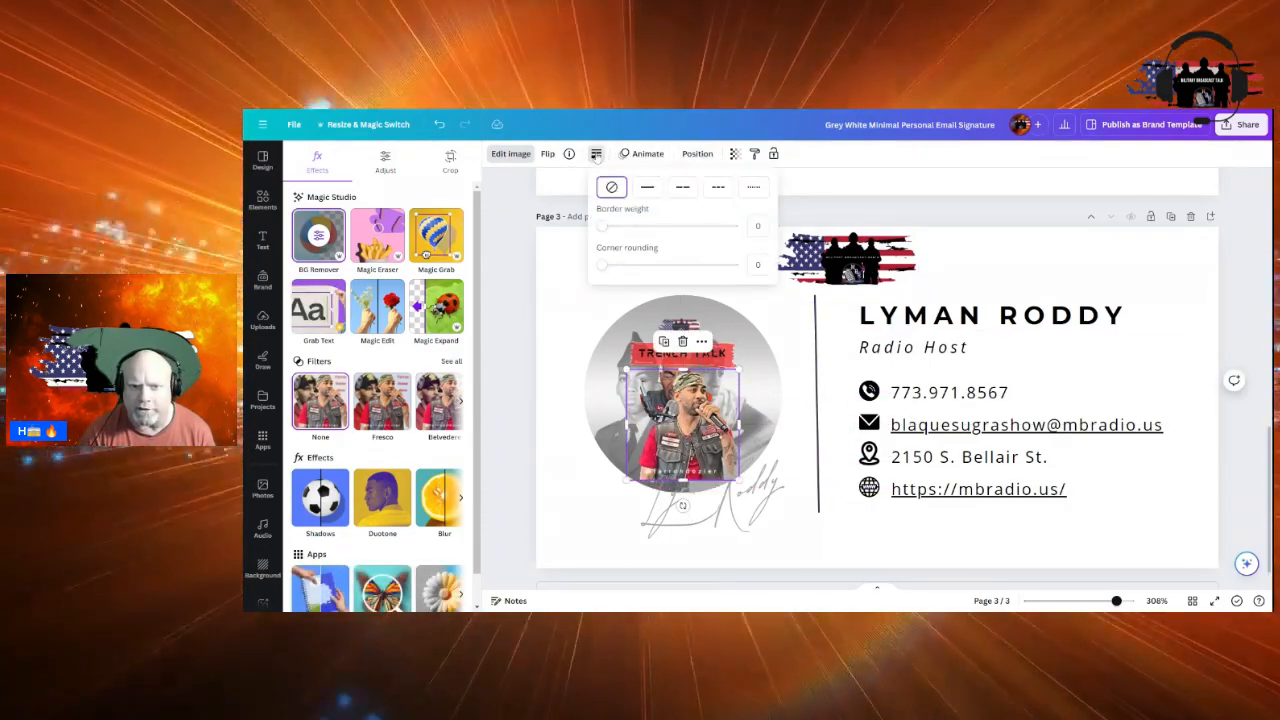
pyautogui.moveTo(600, 266); pyautogui.dragTo(644, 266)
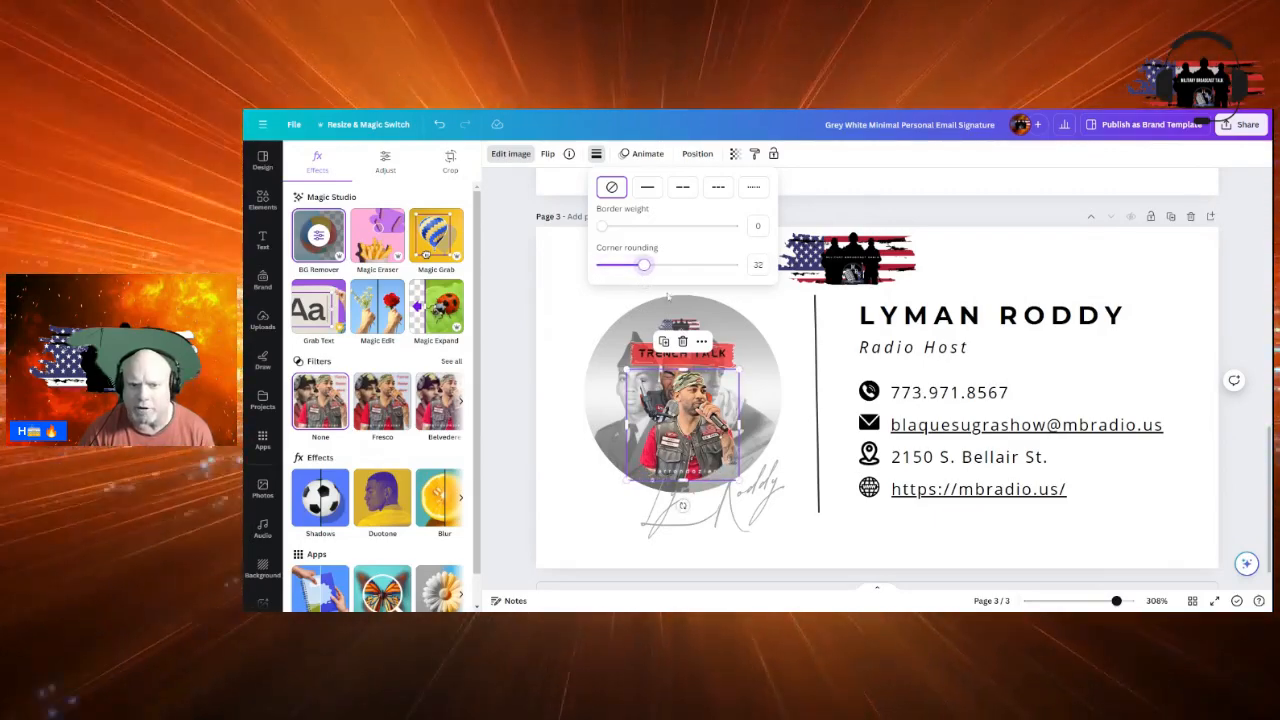
pyautogui.click(816, 334)
pyautogui.moveTo(690, 410); pyautogui.dragTo(682, 455)
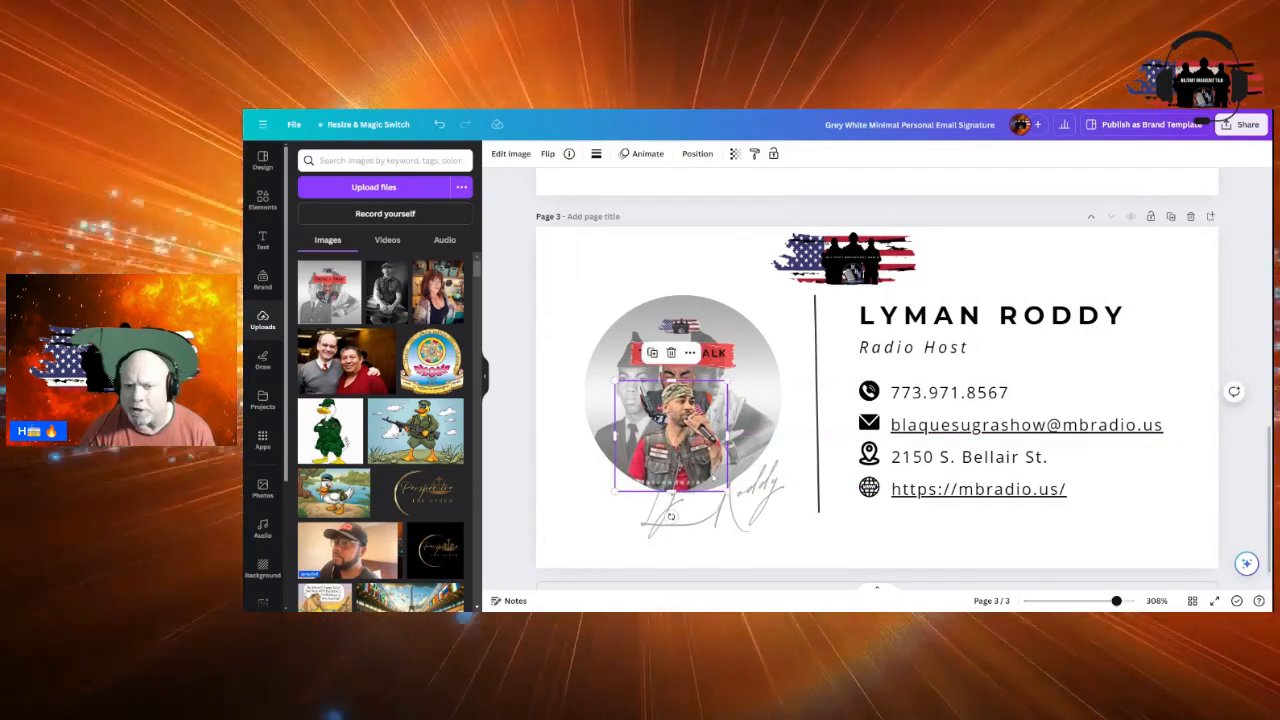
pyautogui.click(596, 154)
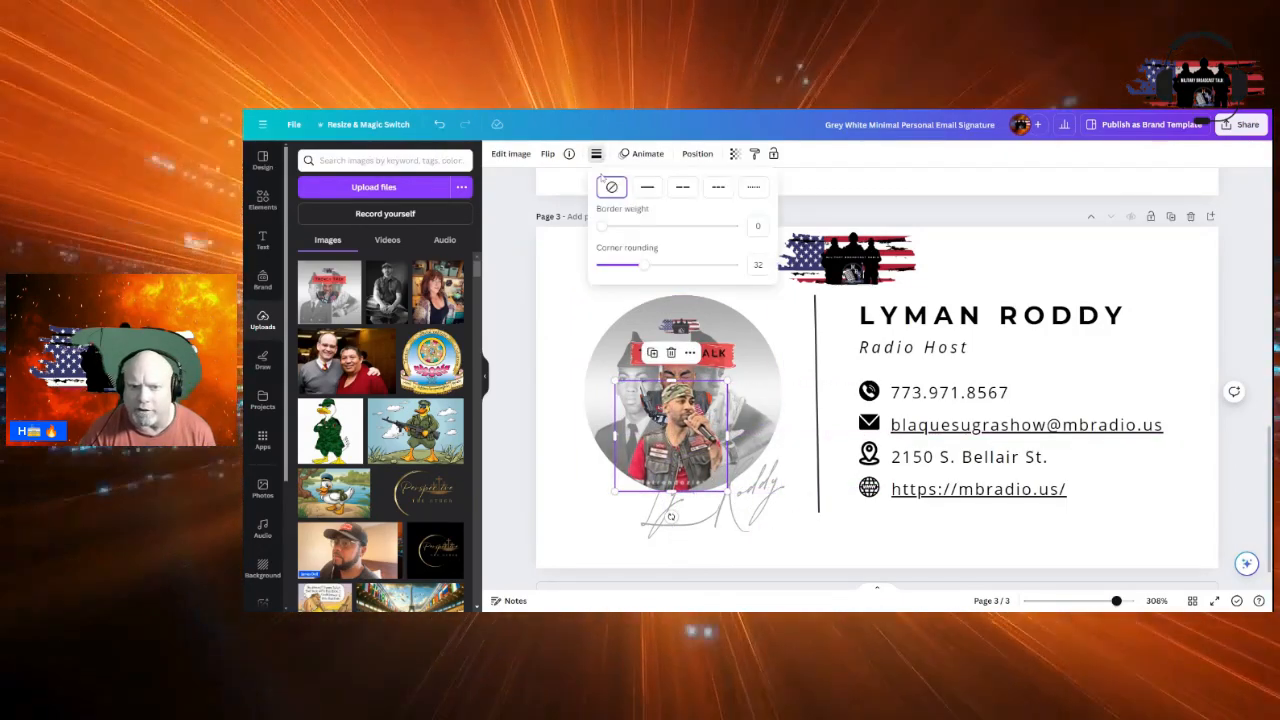
pyautogui.moveTo(643, 268); pyautogui.dragTo(628, 273)
pyautogui.moveTo(688, 471); pyautogui.dragTo(672, 449)
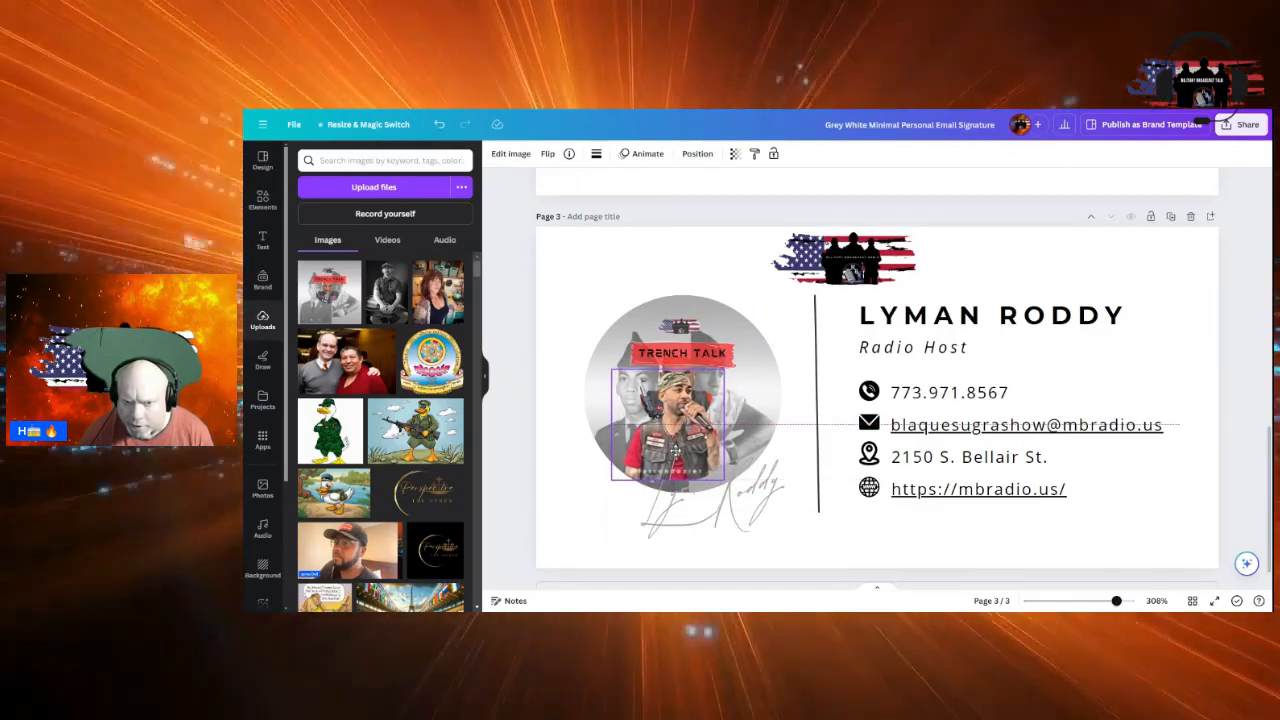
# Replace the old name in the script signature text with the host's name
pyautogui.click(817, 505)
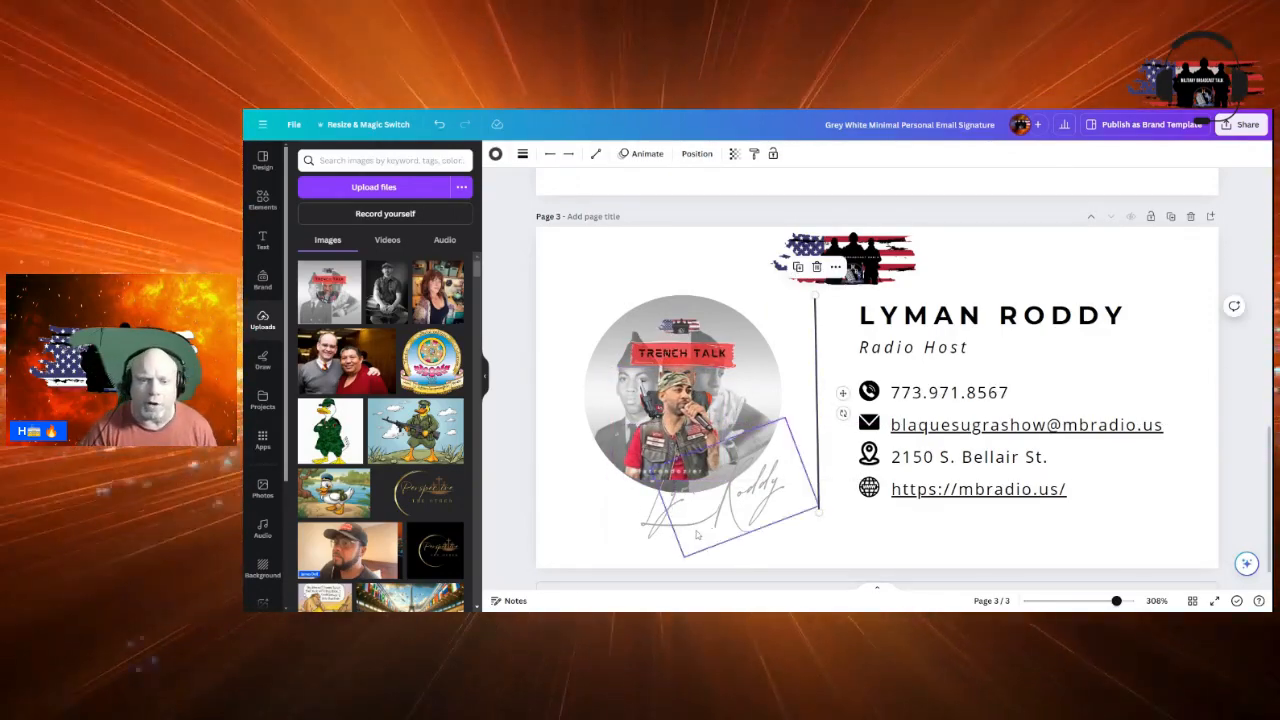
pyautogui.click(696, 510)
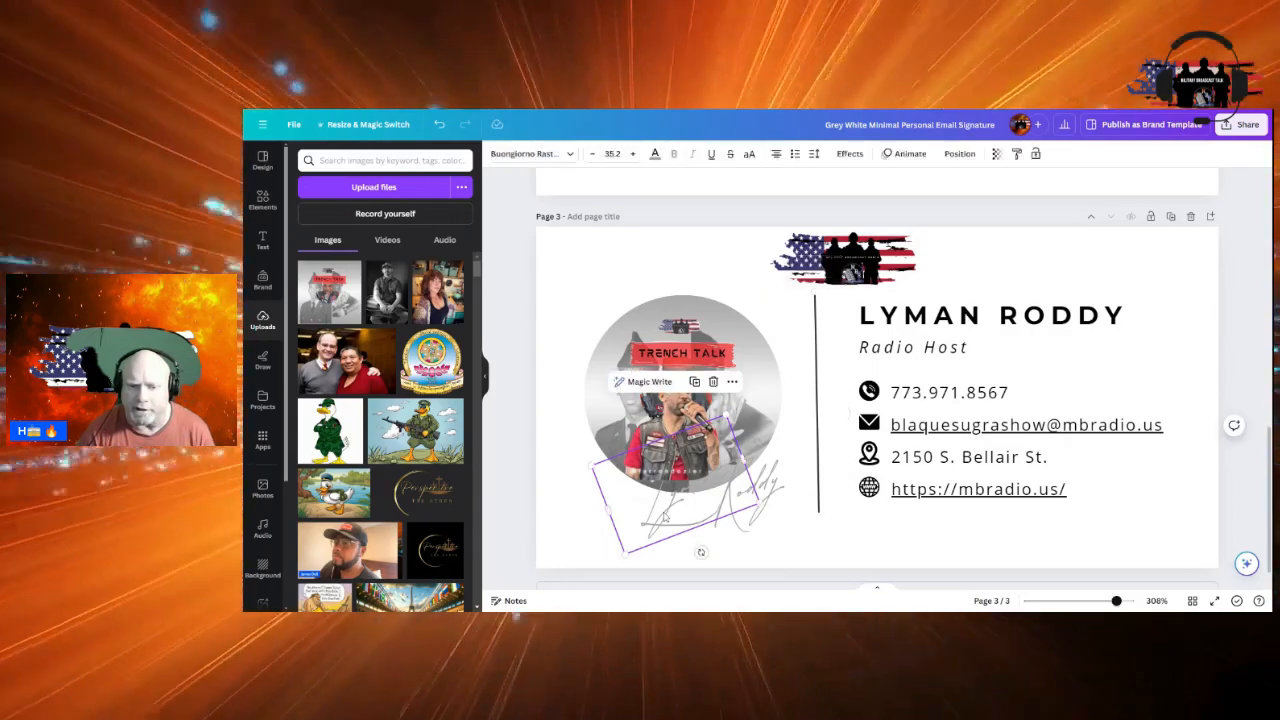
pyautogui.doubleClick(663, 516)
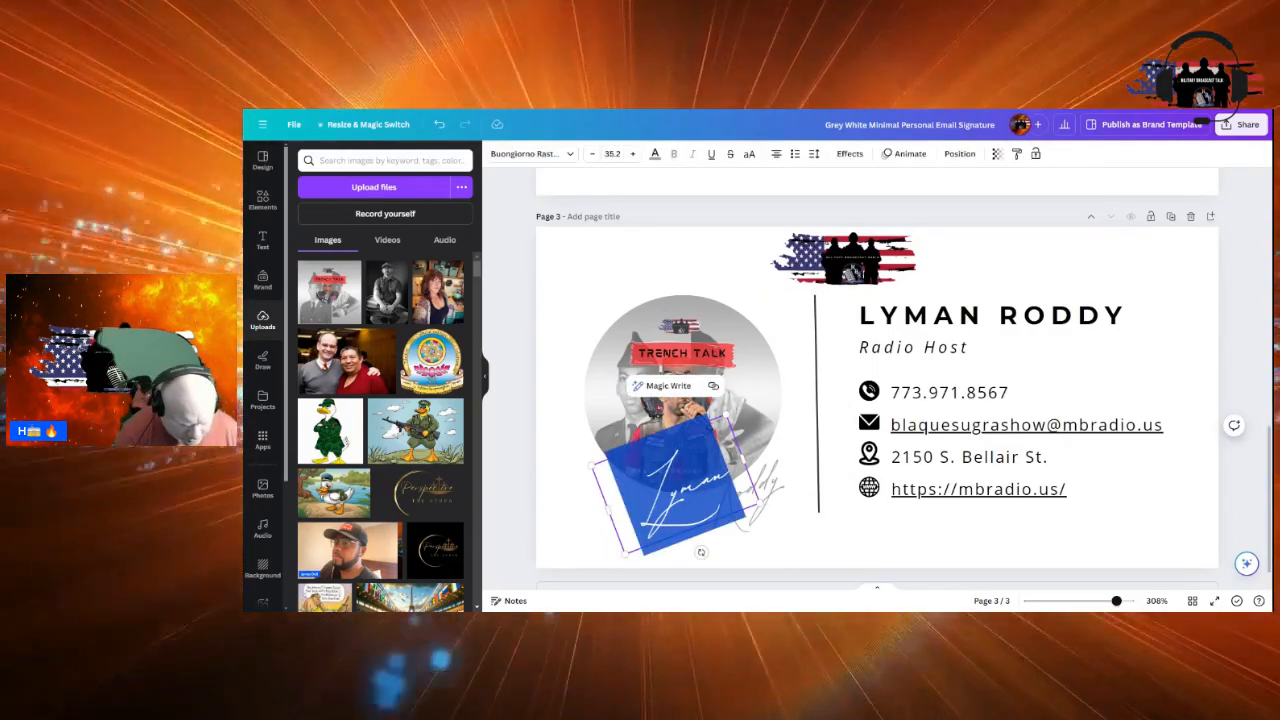
pyautogui.press('BackSpace')
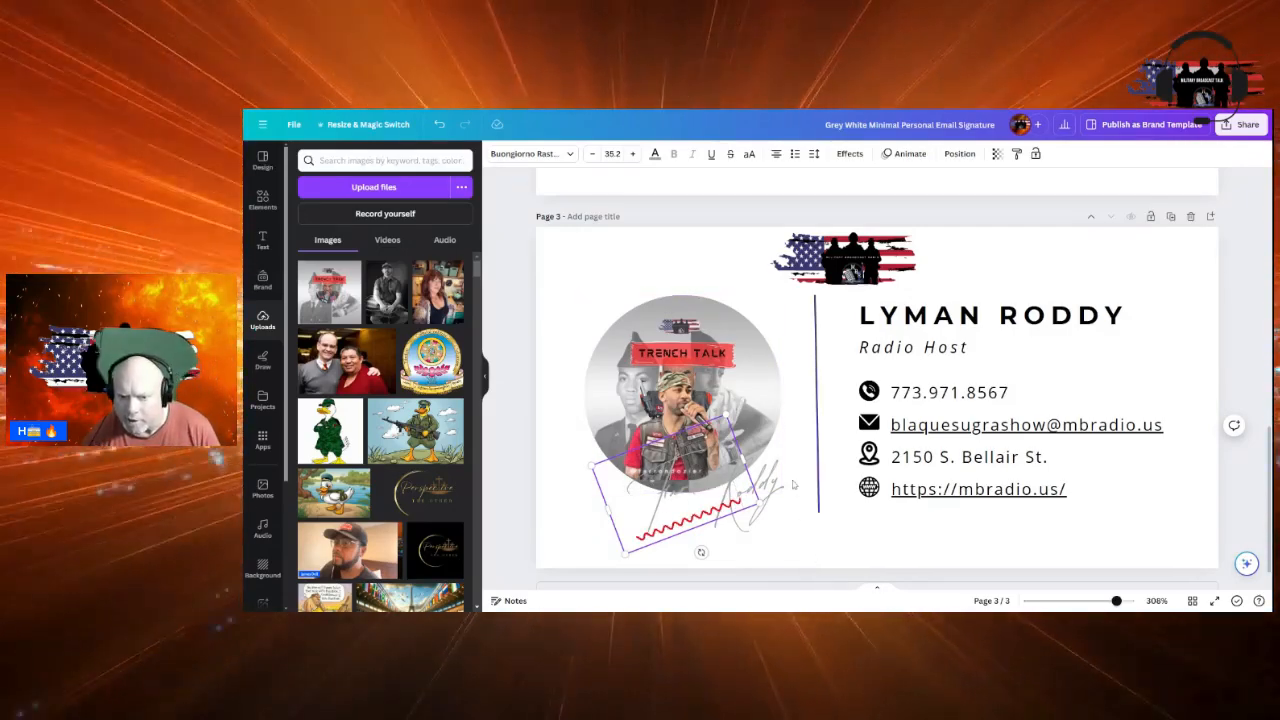
pyautogui.write('Lyman')
pyautogui.hotkey('ctrl', 'z')
pyautogui.hotkey('ctrl', 'a')
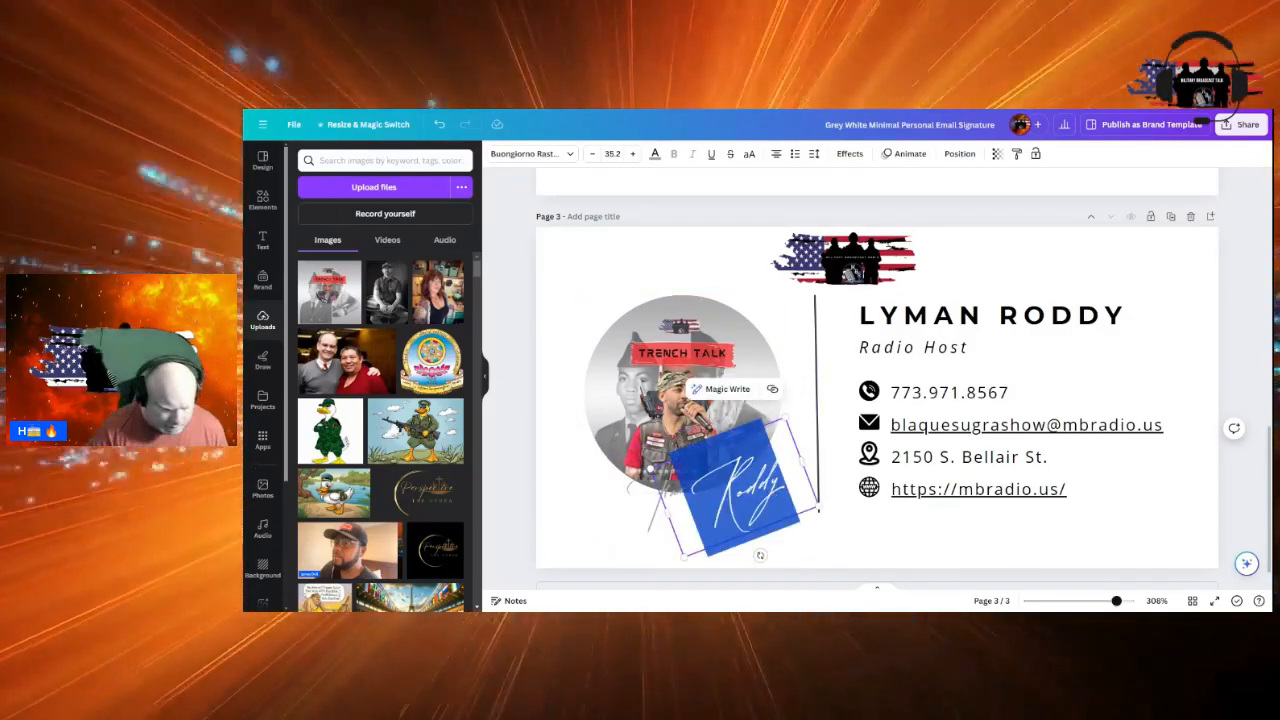
pyautogui.click(775, 488)
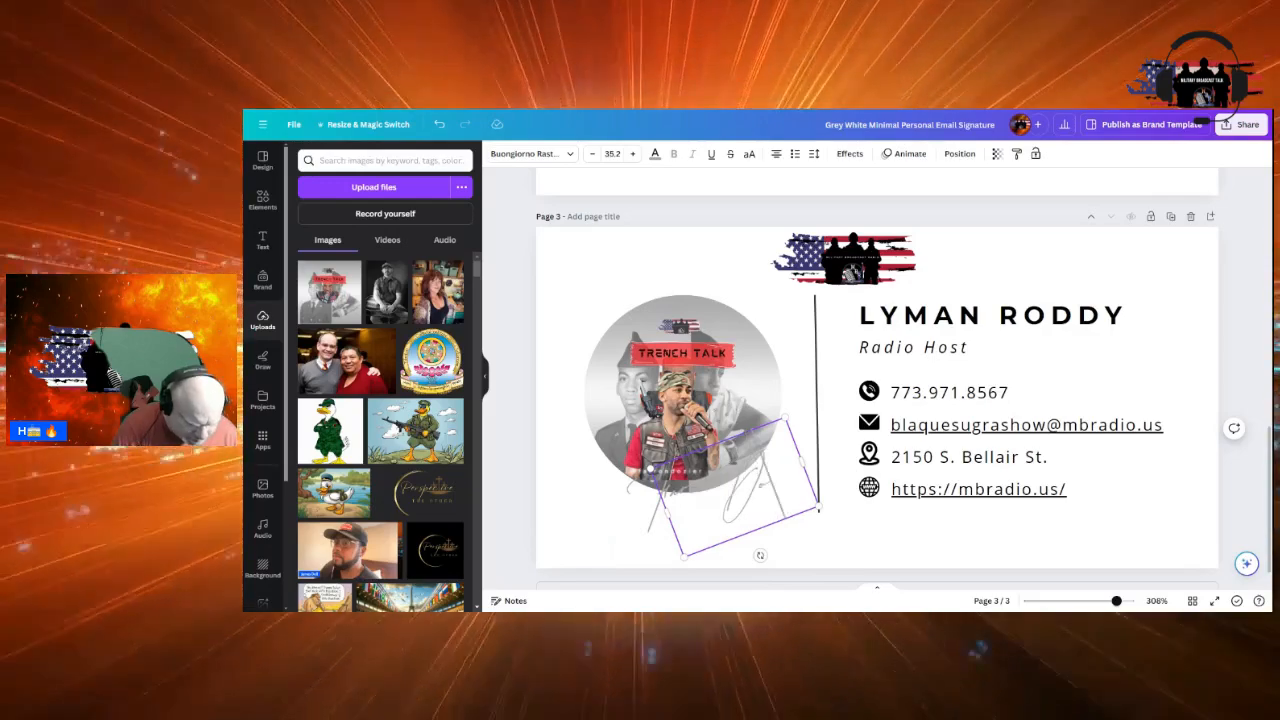
pyautogui.write('Lyman')
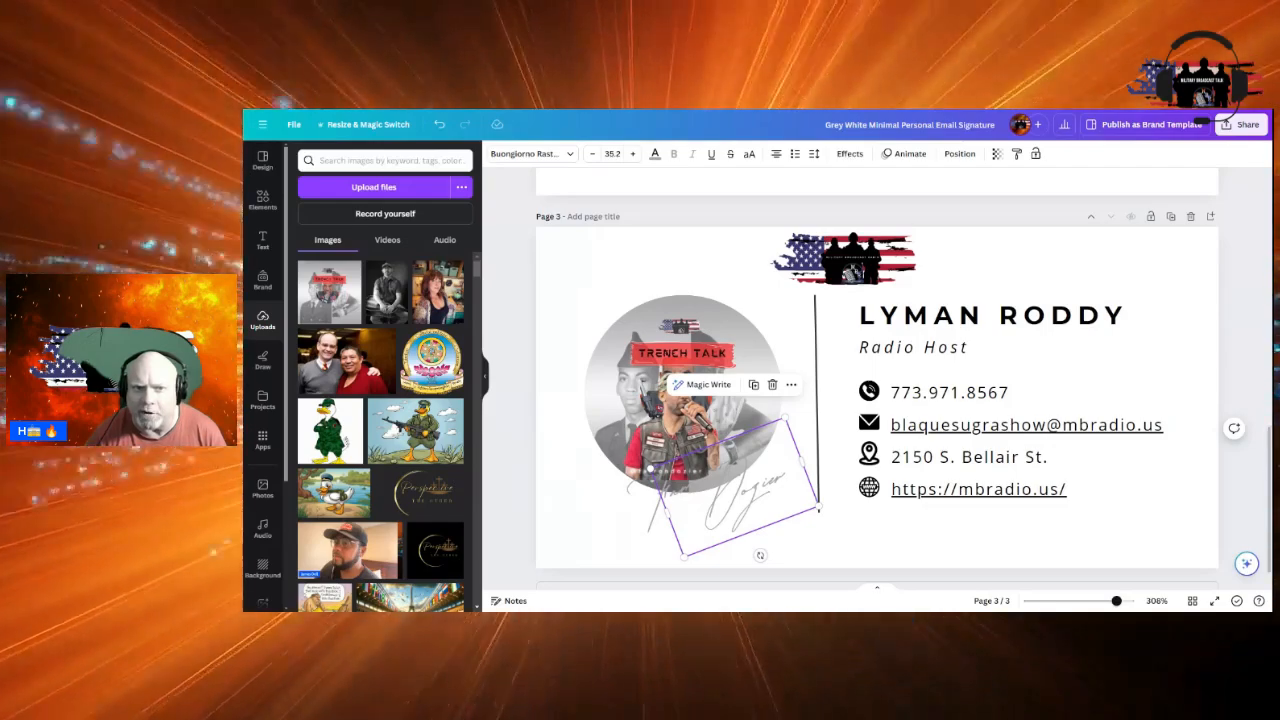
# Recheck the script signature's first word and finish editing it
pyautogui.click(766, 479)
pyautogui.doubleClick(670, 514)
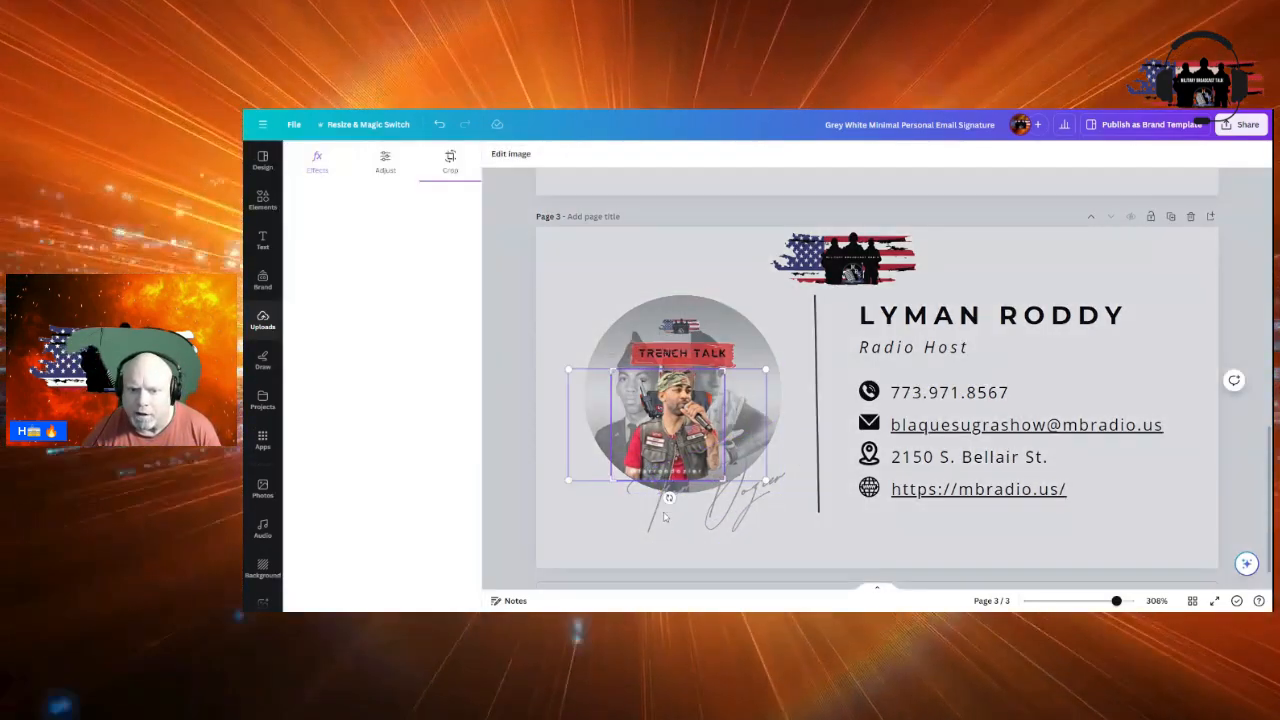
pyautogui.click(662, 516)
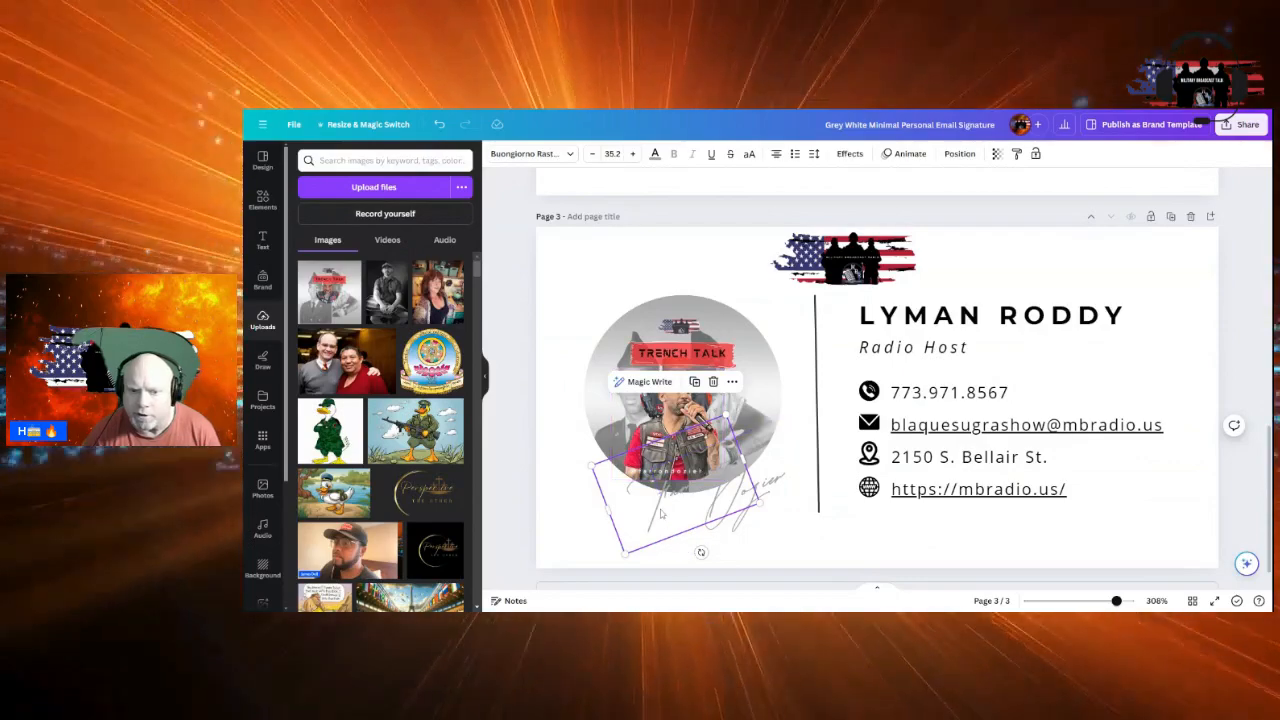
pyautogui.doubleClick(660, 514)
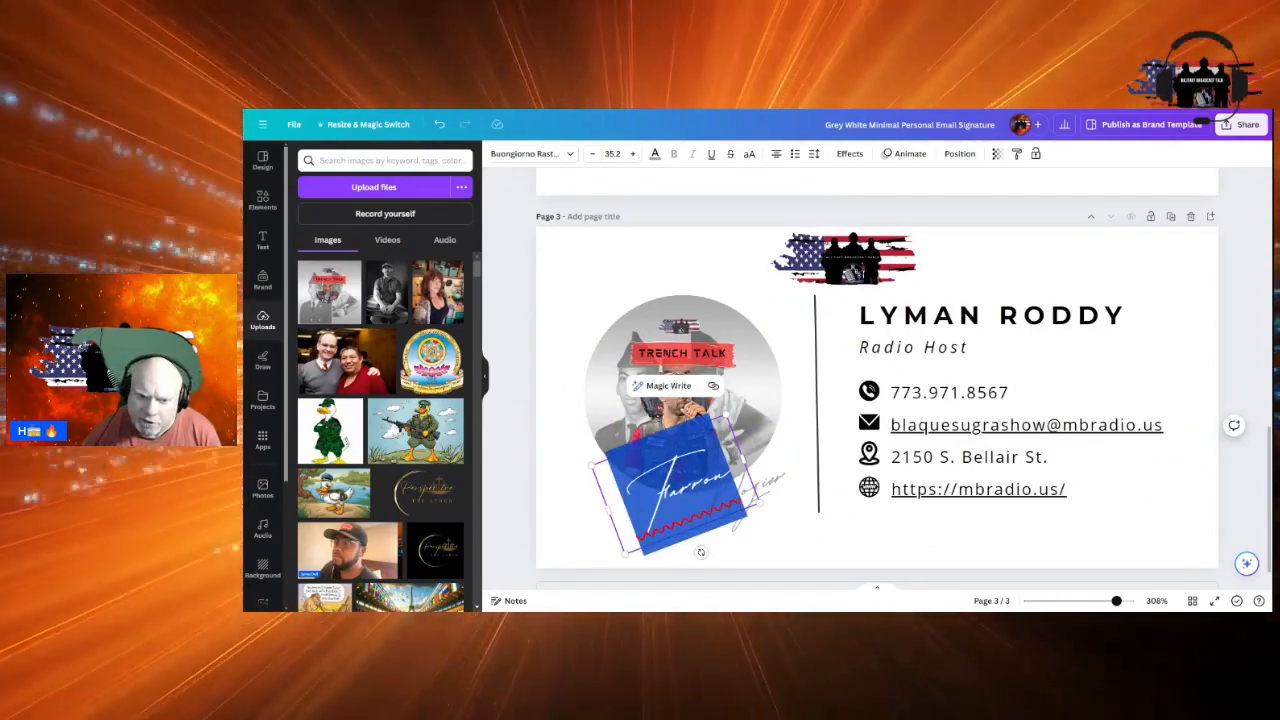
pyautogui.click(881, 512)
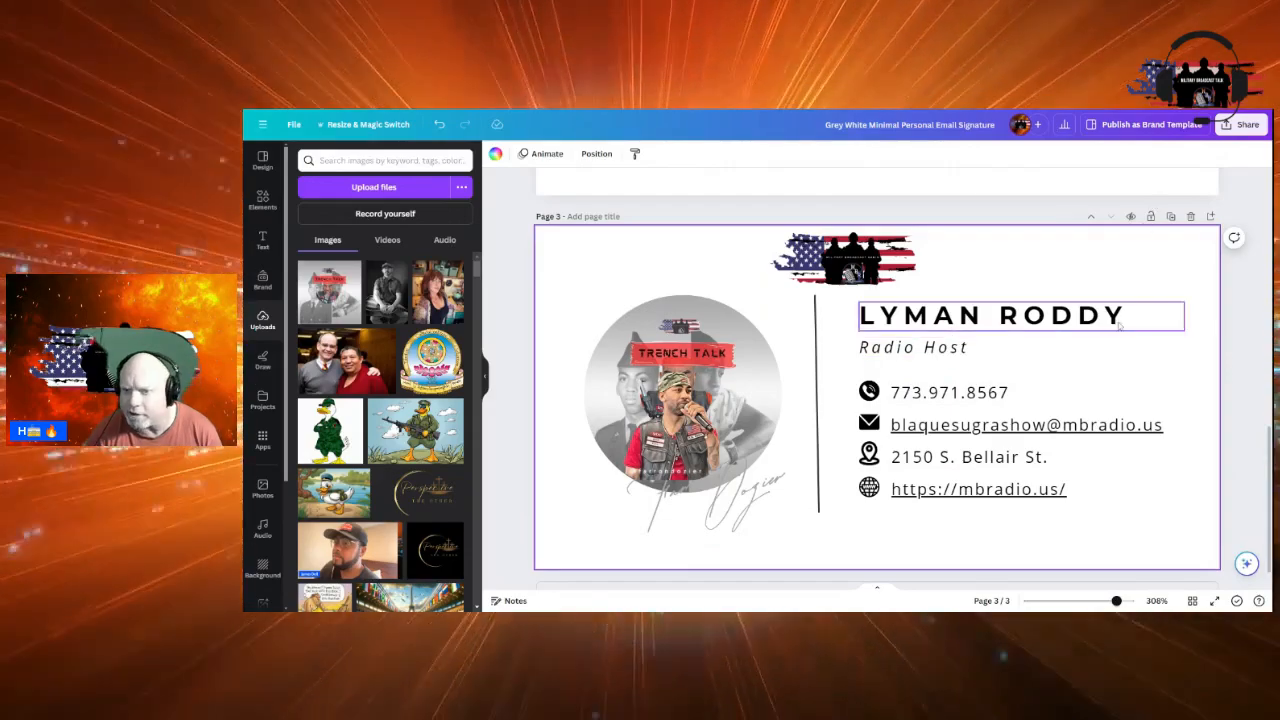
# Paste the host's name over the old name heading above Radio Host
pyautogui.click(1120, 326)
pyautogui.click(1120, 326)
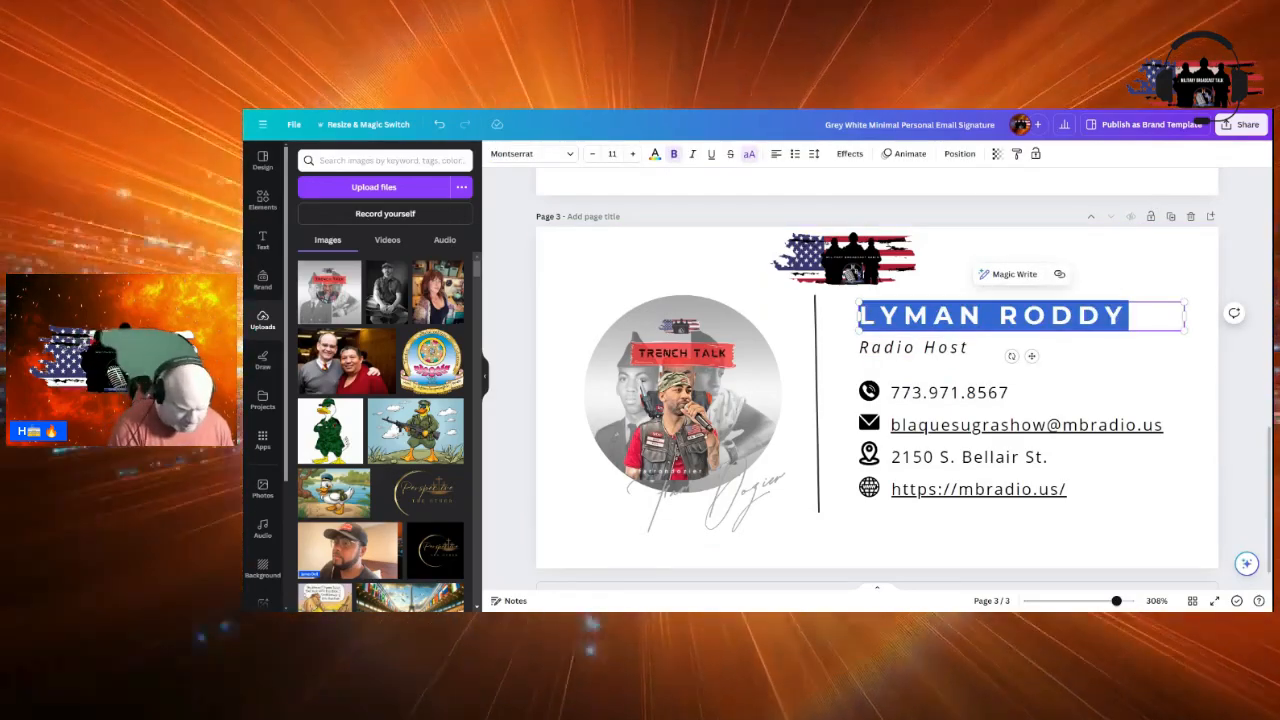
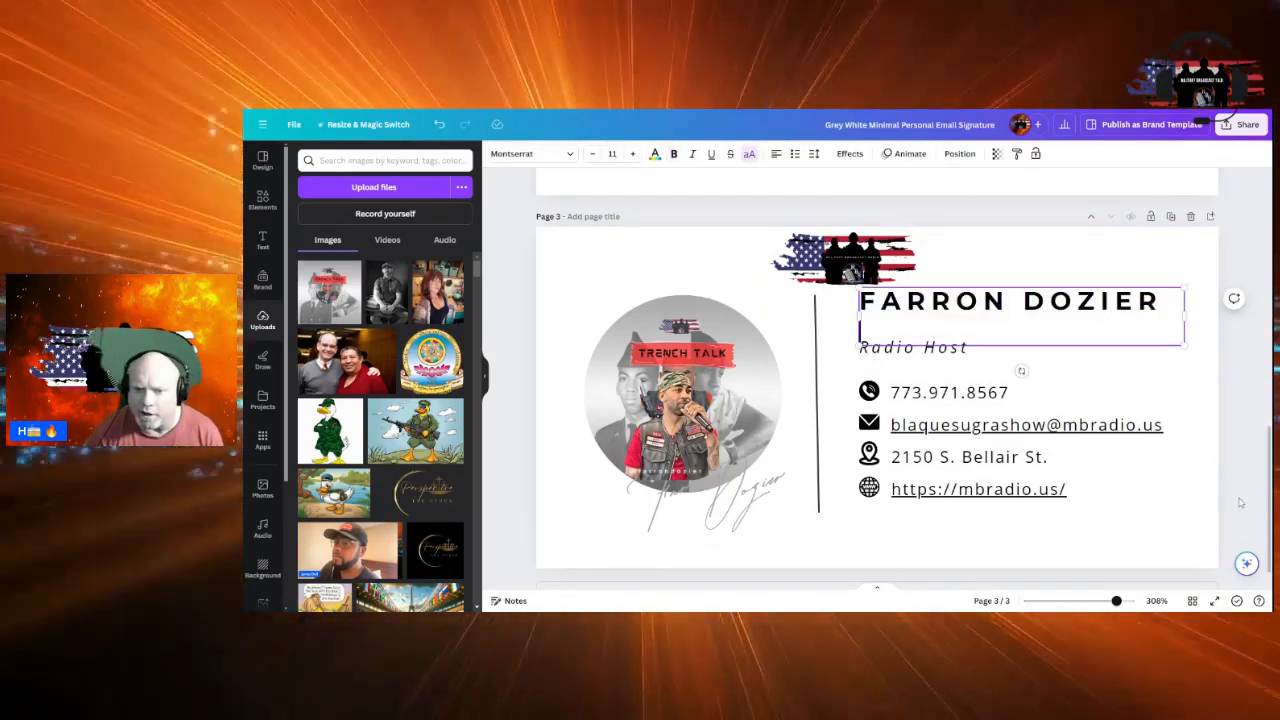
pyautogui.click(1107, 558)
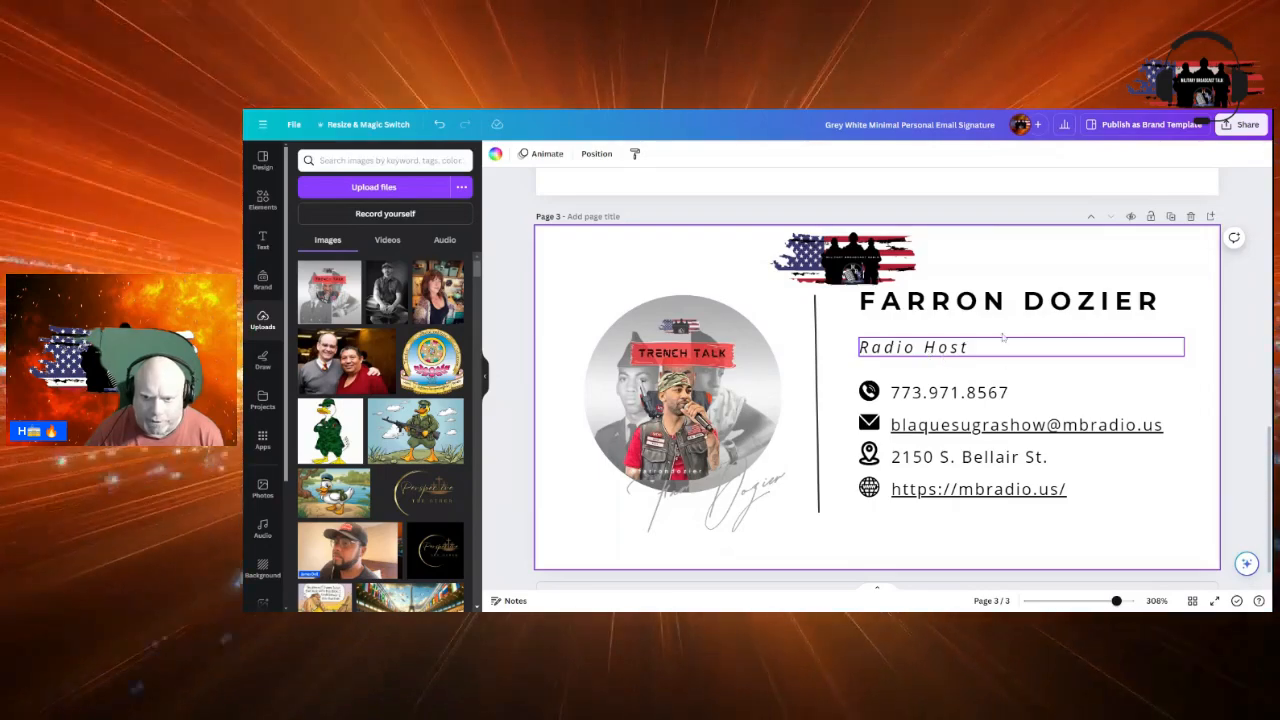
pyautogui.click(997, 314)
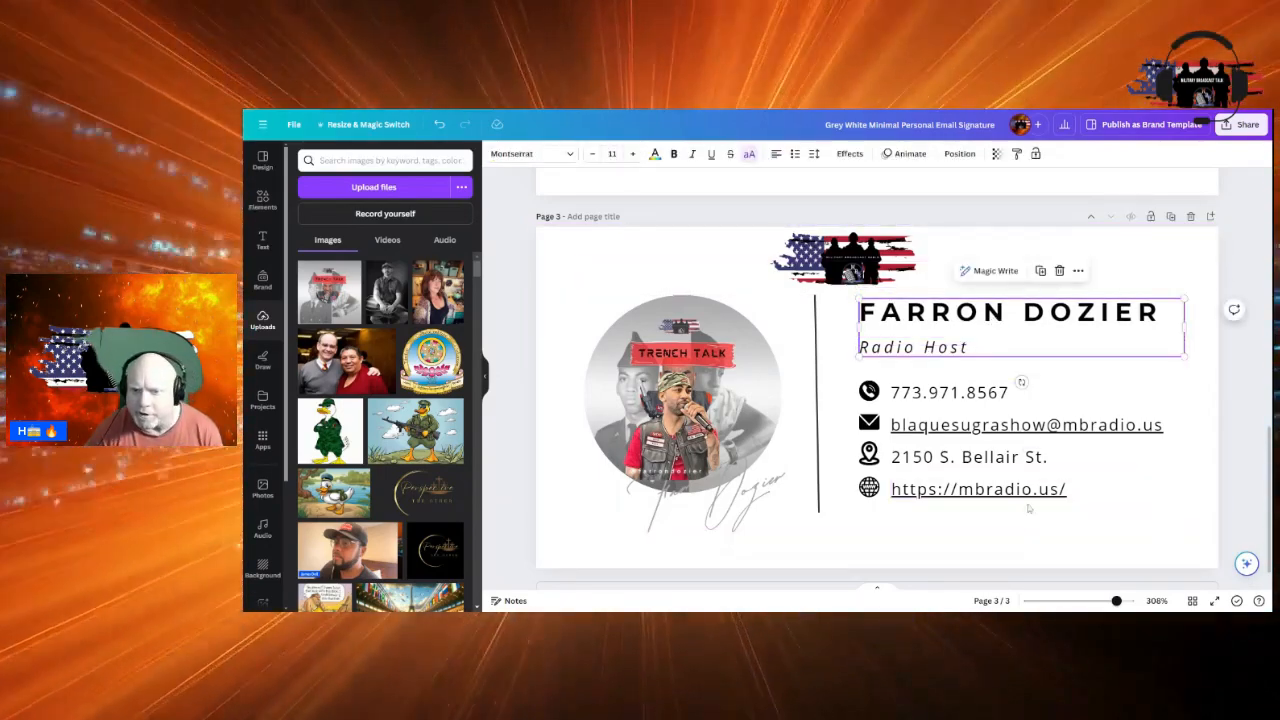
pyautogui.click(1100, 525)
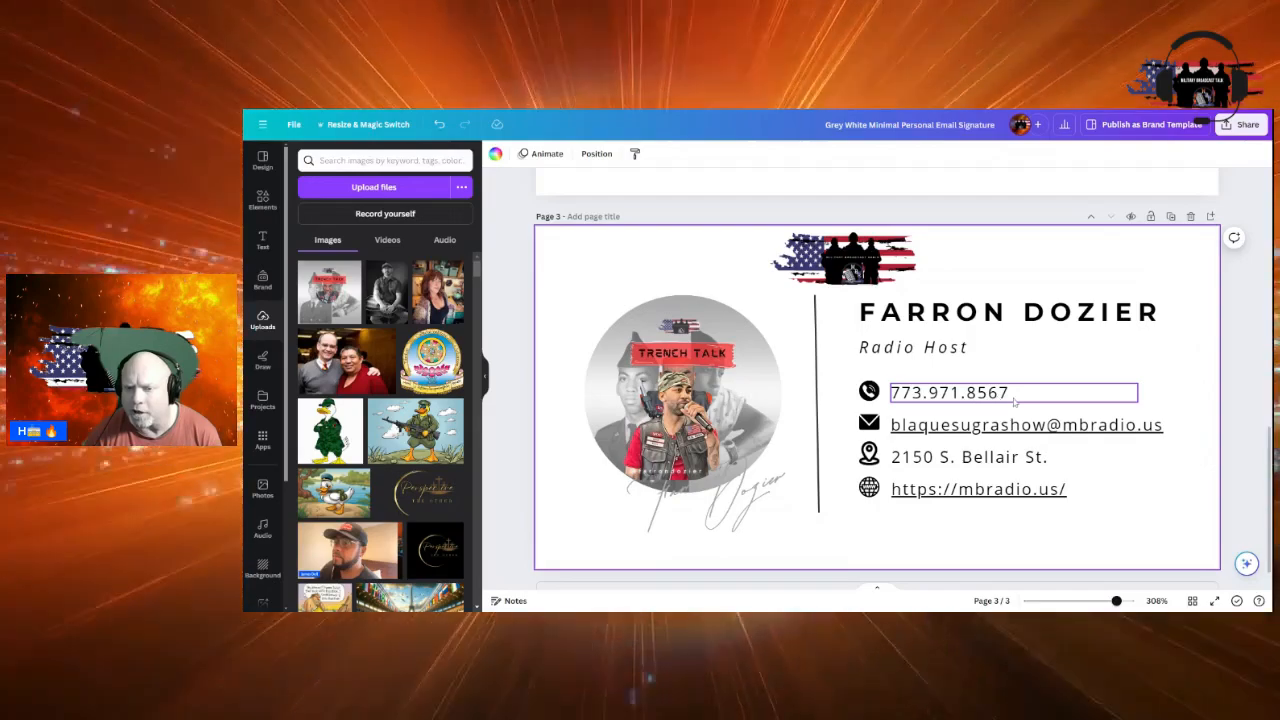
# Overwrite the signature's phone number with the host's own phone number
pyautogui.doubleClick(1014, 401)
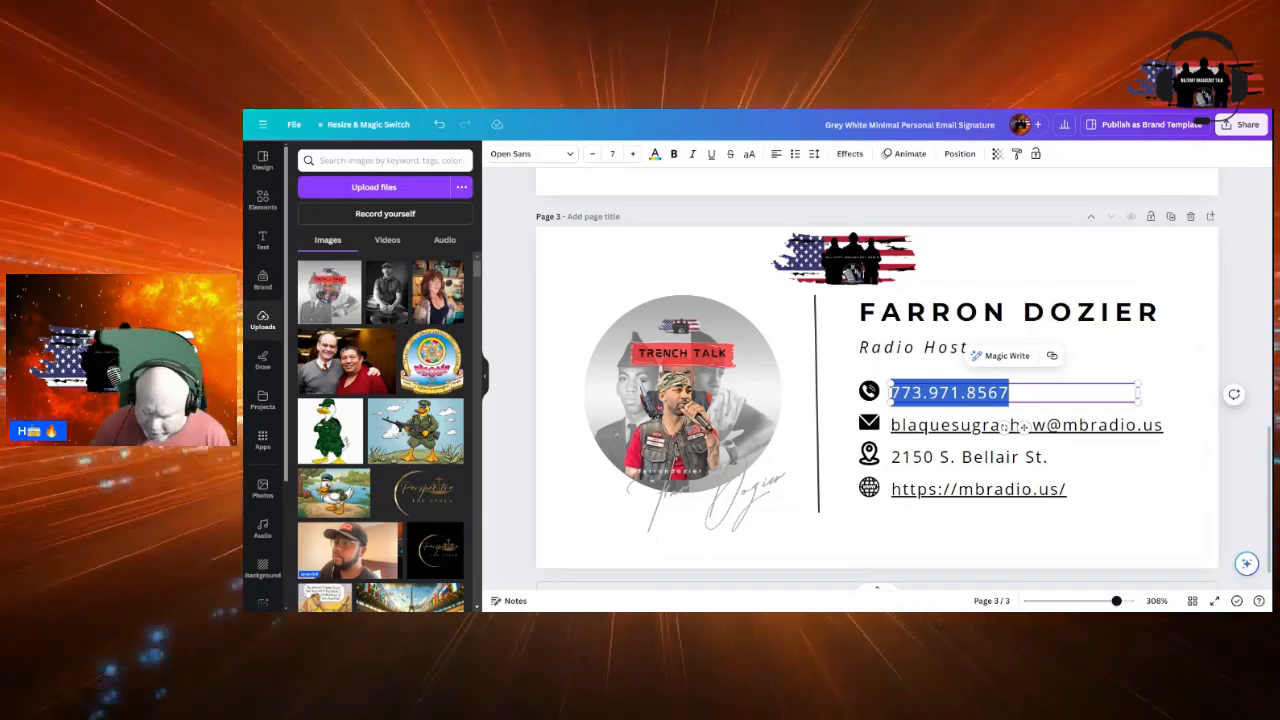
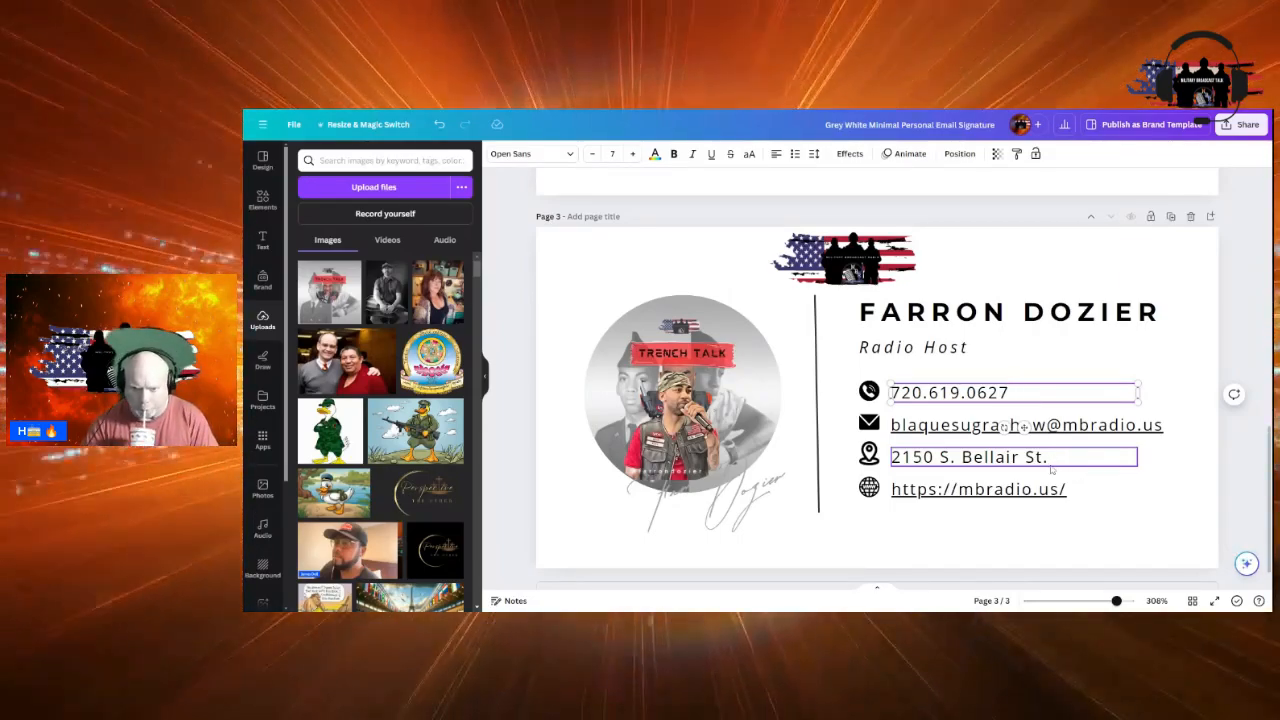
pyautogui.doubleClick(1024, 427)
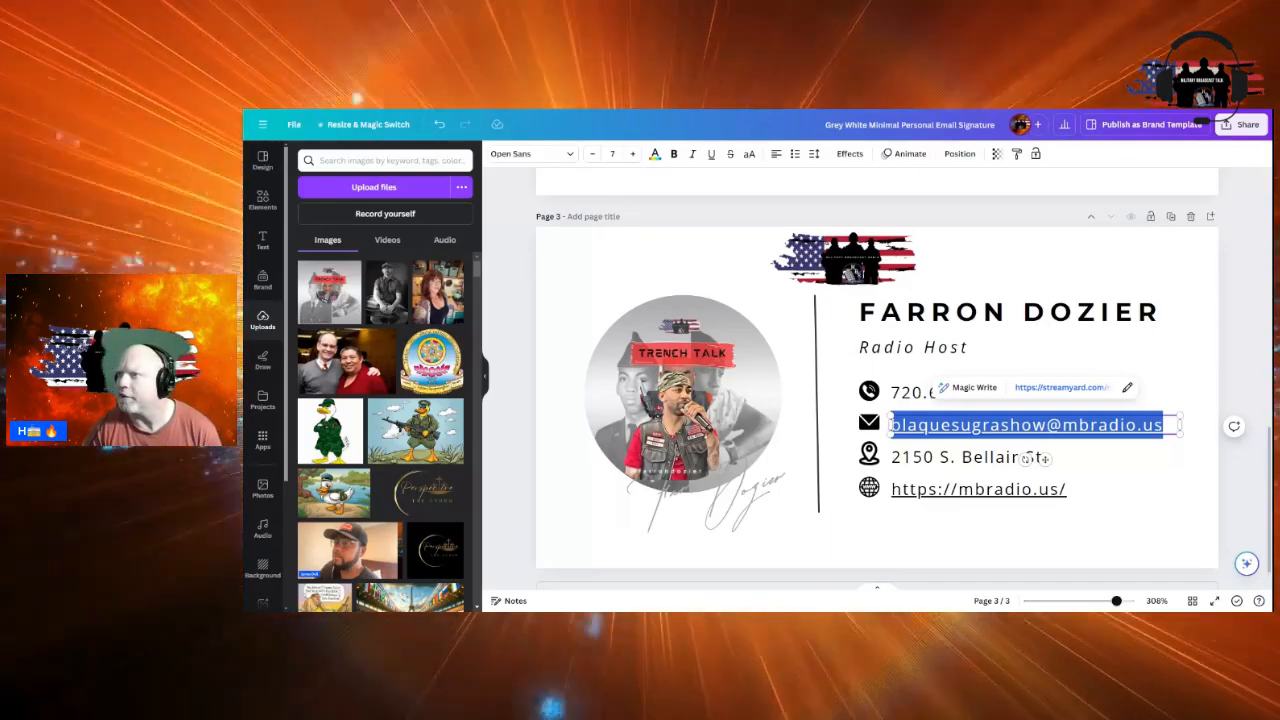
# Paste the host's new e-mail address over the email line's display text
pyautogui.click(892, 425)
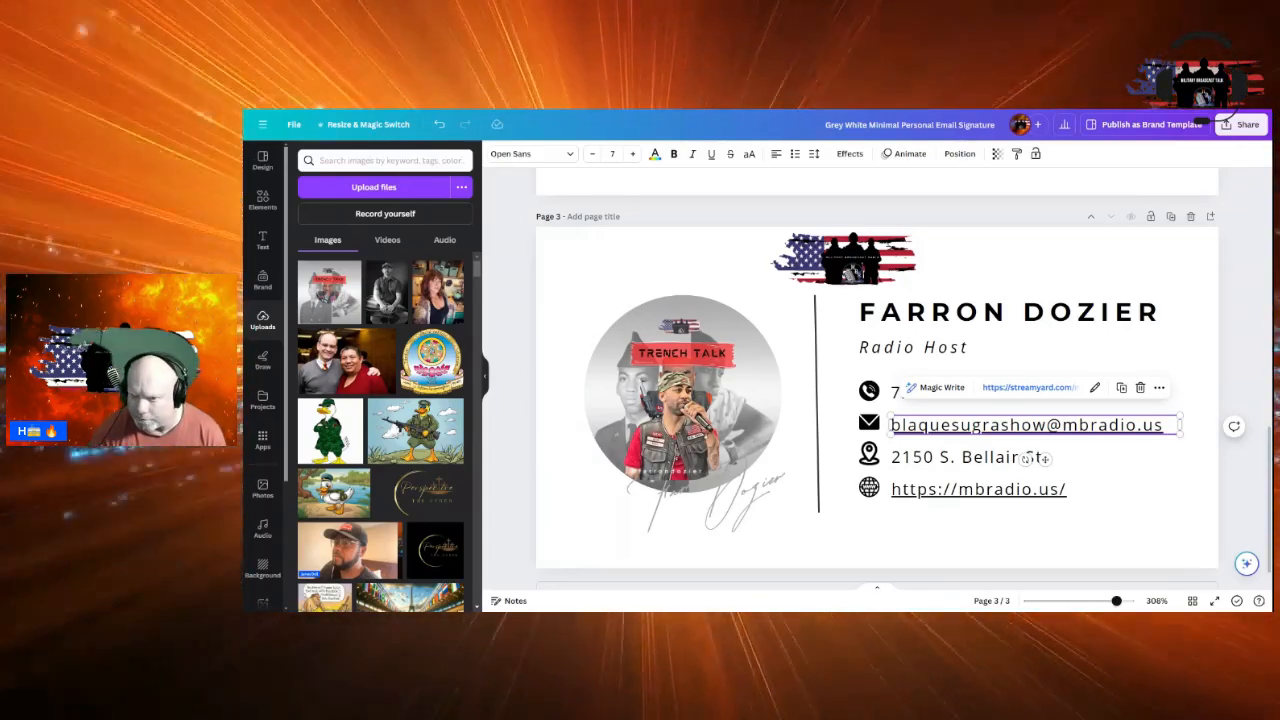
pyautogui.doubleClick(1113, 431)
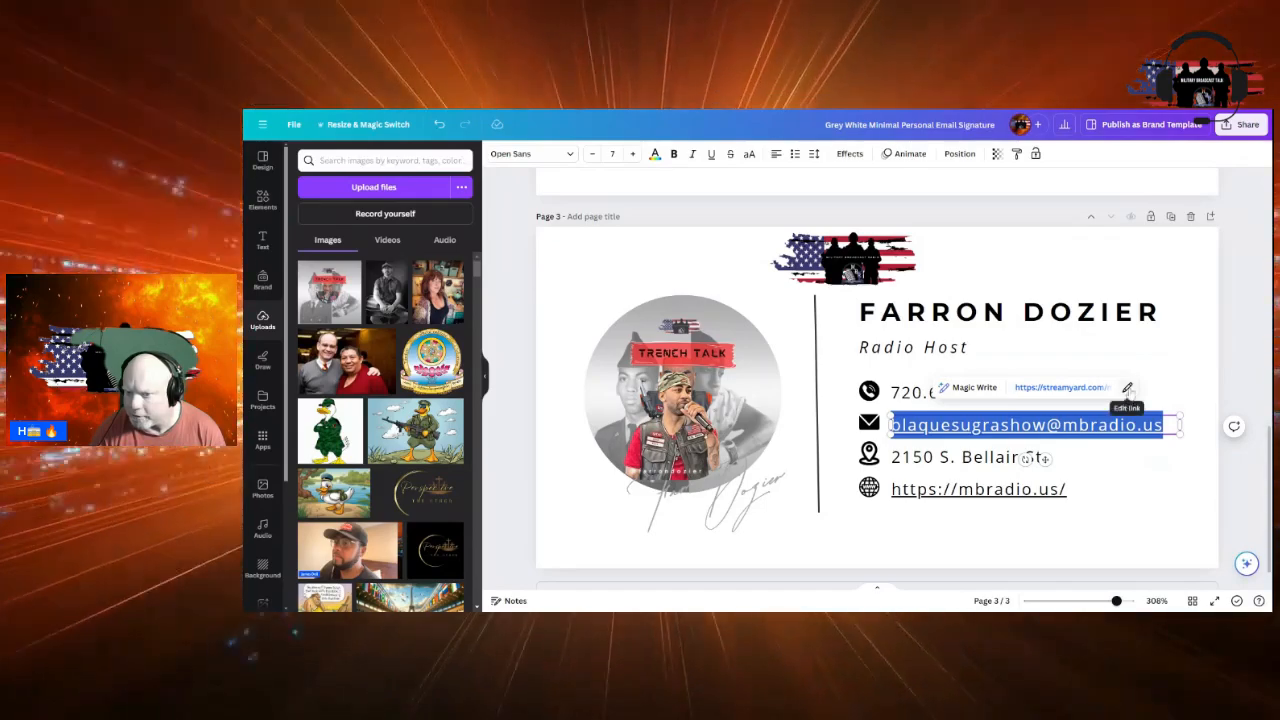
pyautogui.click(1127, 388)
pyautogui.click(1182, 437)
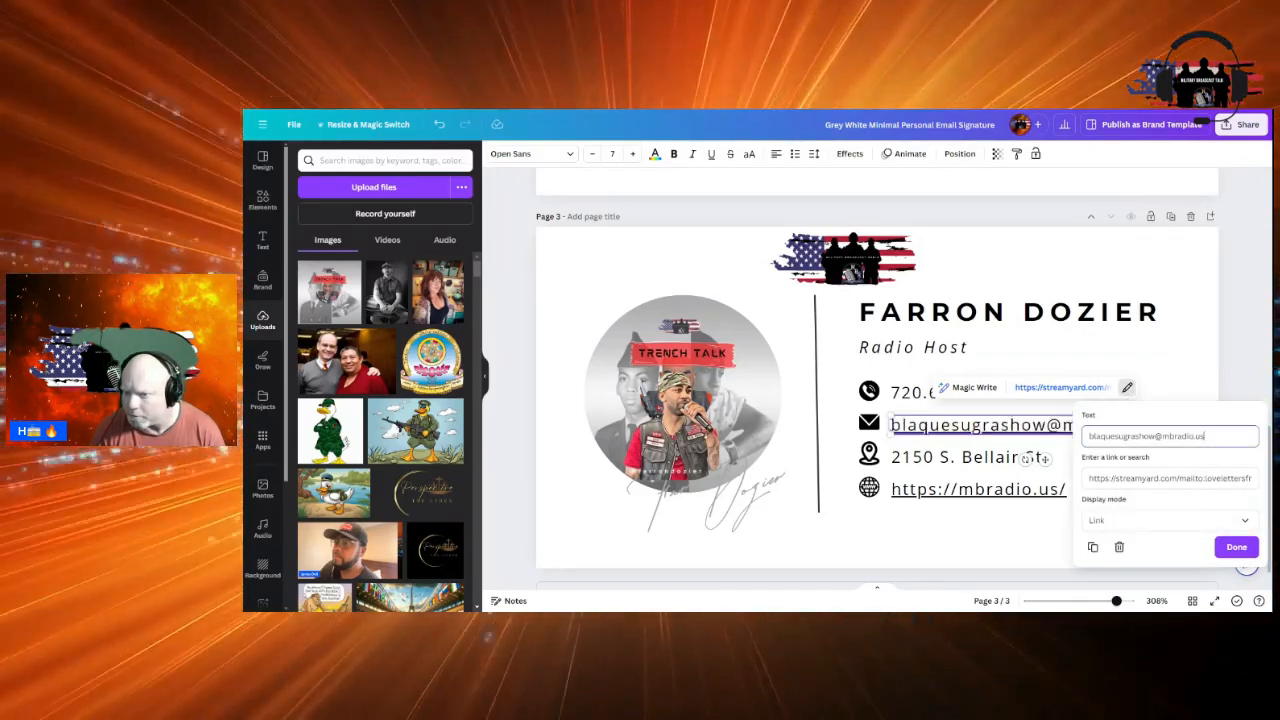
pyautogui.moveTo(1206, 437); pyautogui.dragTo(1080, 440)
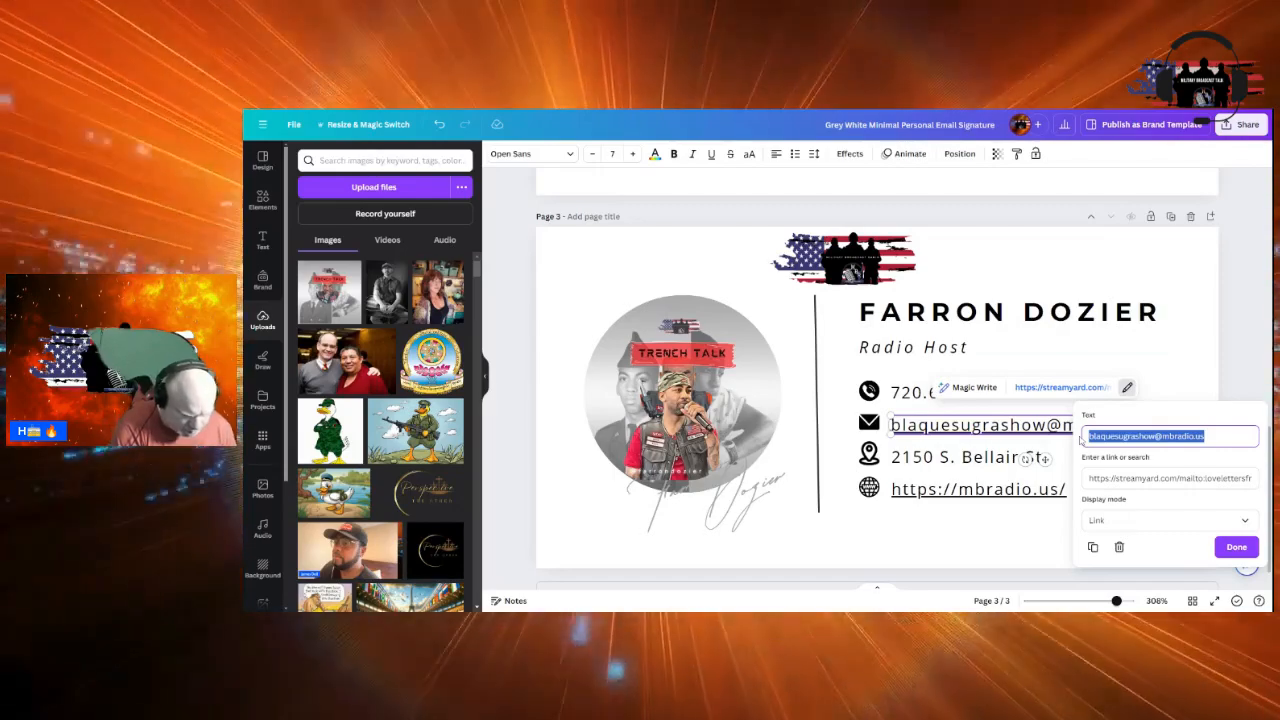
pyautogui.hotkey('ctrl', 'v')
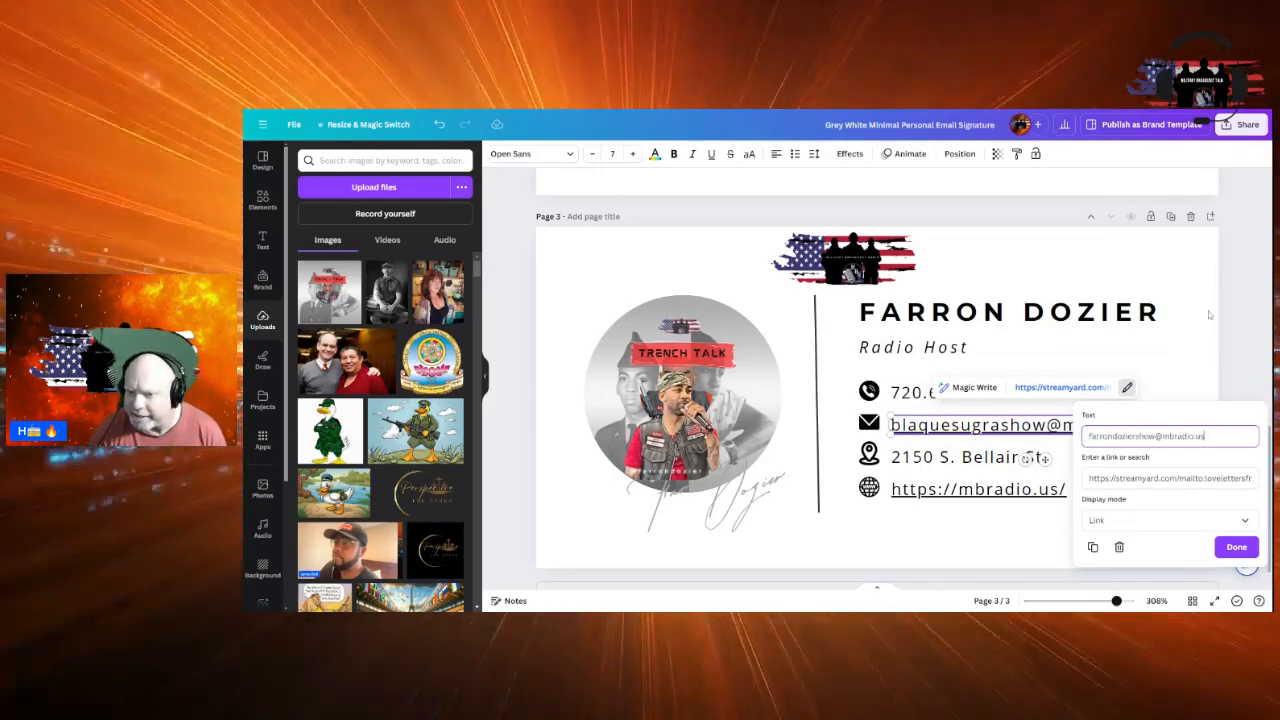
pyautogui.click(1183, 346)
# Replace the email line's streamyard link URL with the host's new e-mail address
pyautogui.click(1085, 430)
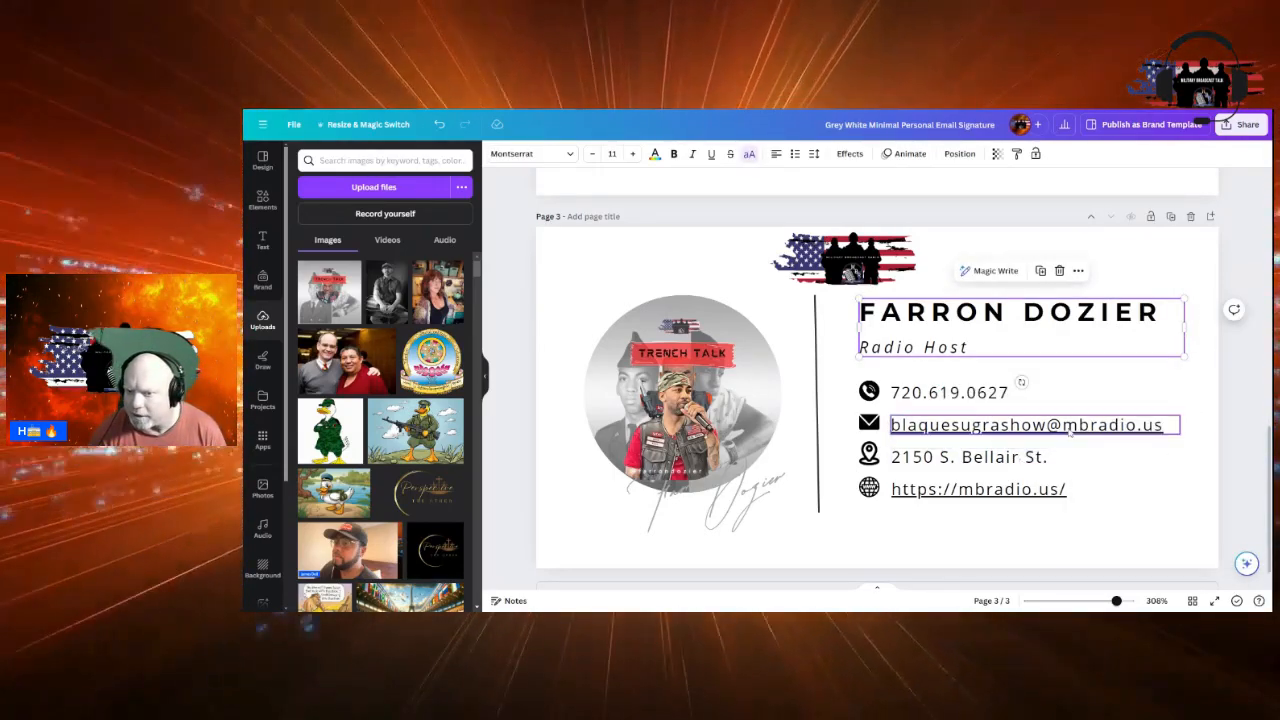
pyautogui.click(1094, 388)
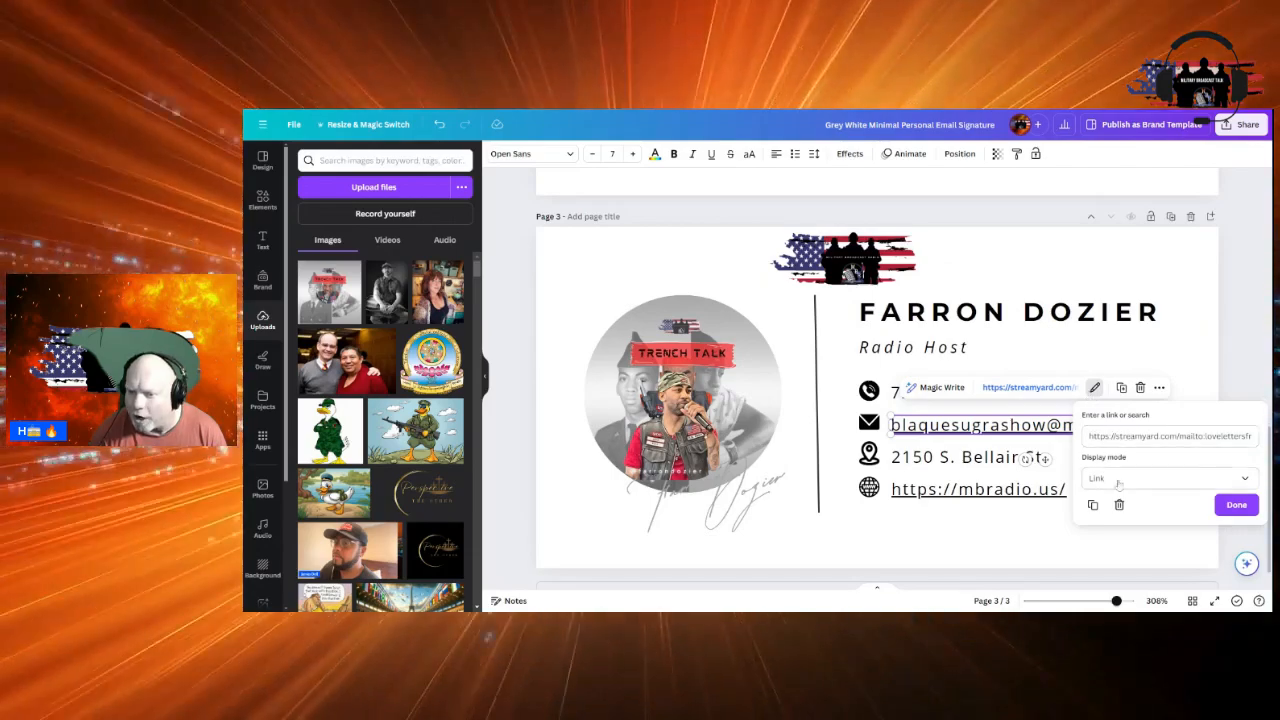
pyautogui.tripleClick(1170, 437)
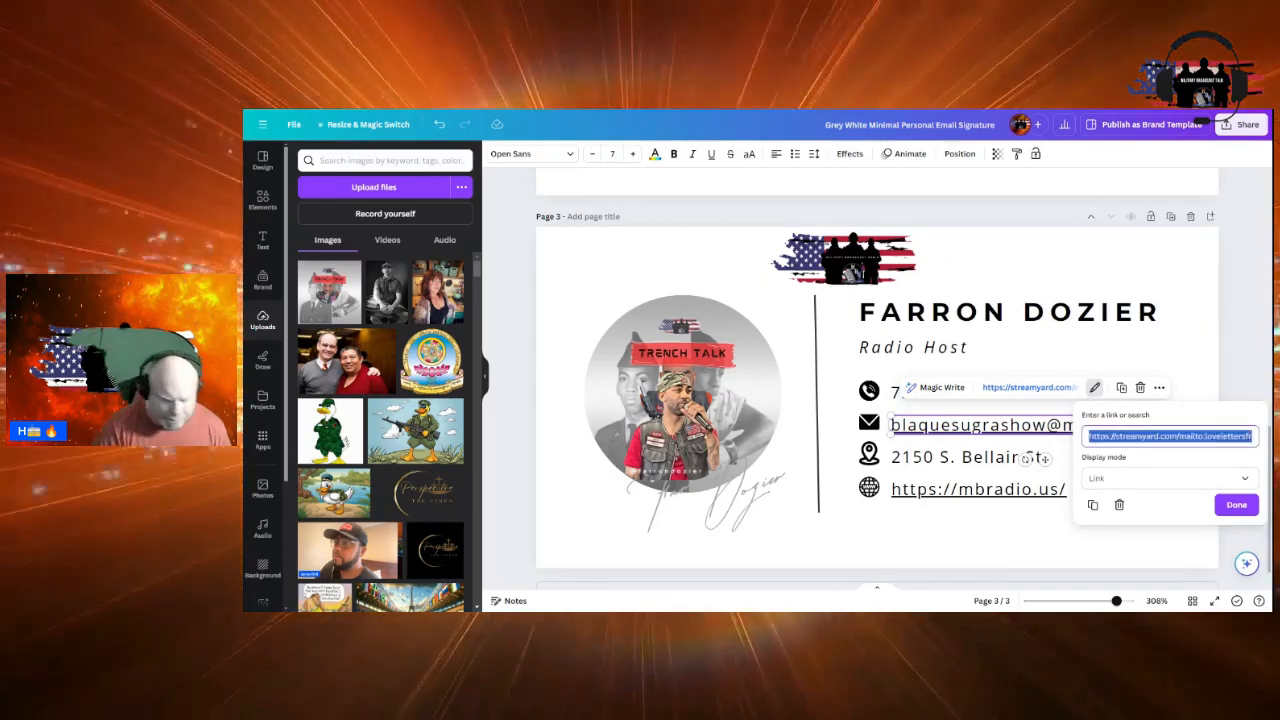
pyautogui.hotkey('ctrl', 'v')
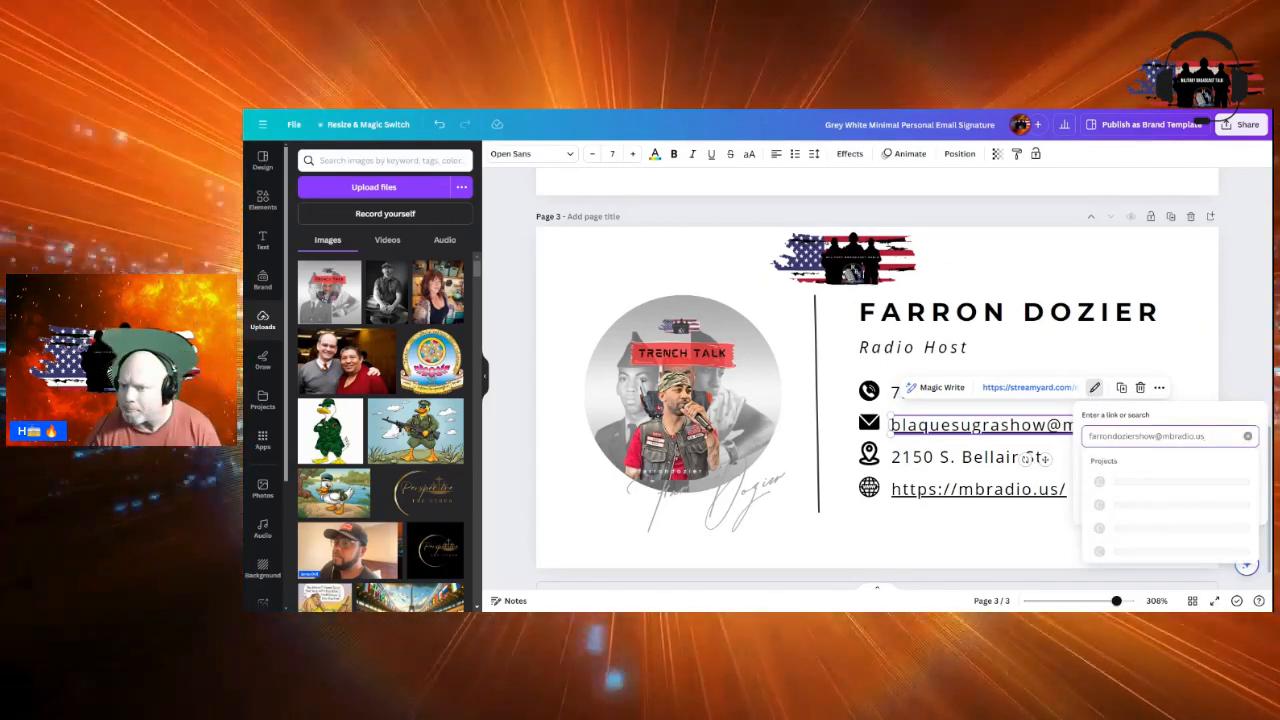
pyautogui.click(1193, 262)
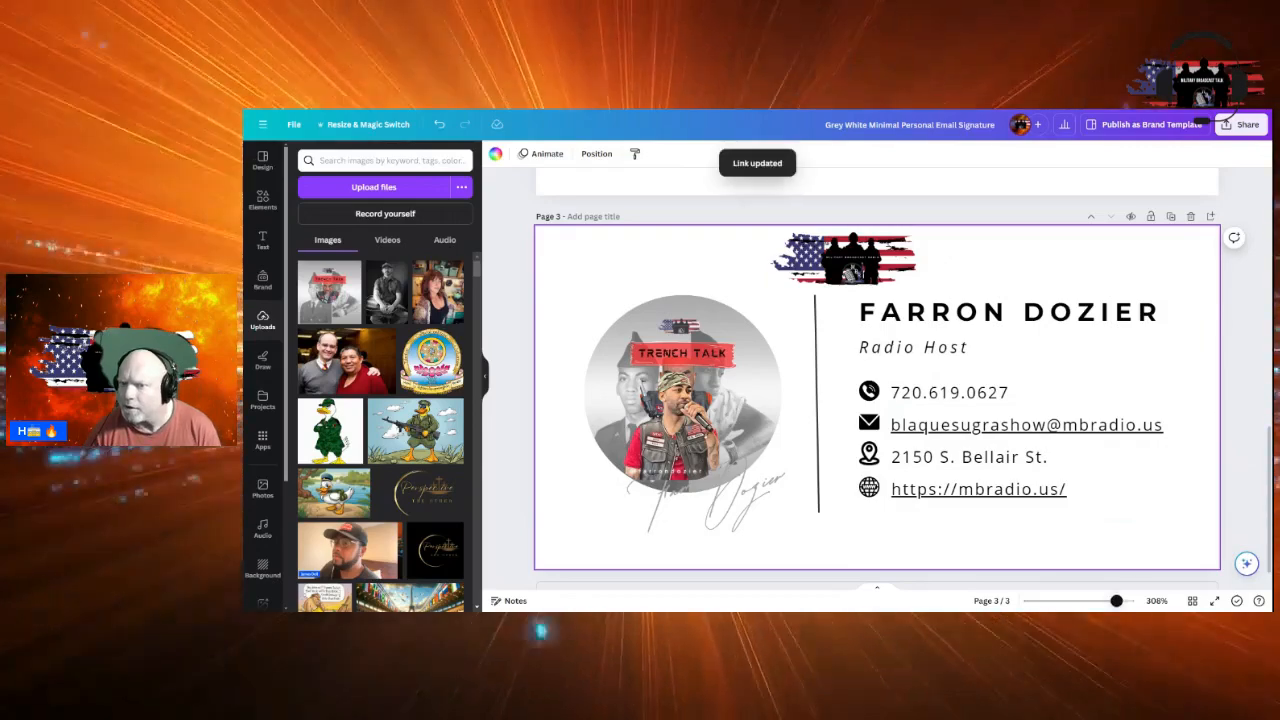
# Reopen the email line's link and edit its mailto link address
pyautogui.click(1000, 426)
pyautogui.click(1000, 426)
pyautogui.click(1089, 387)
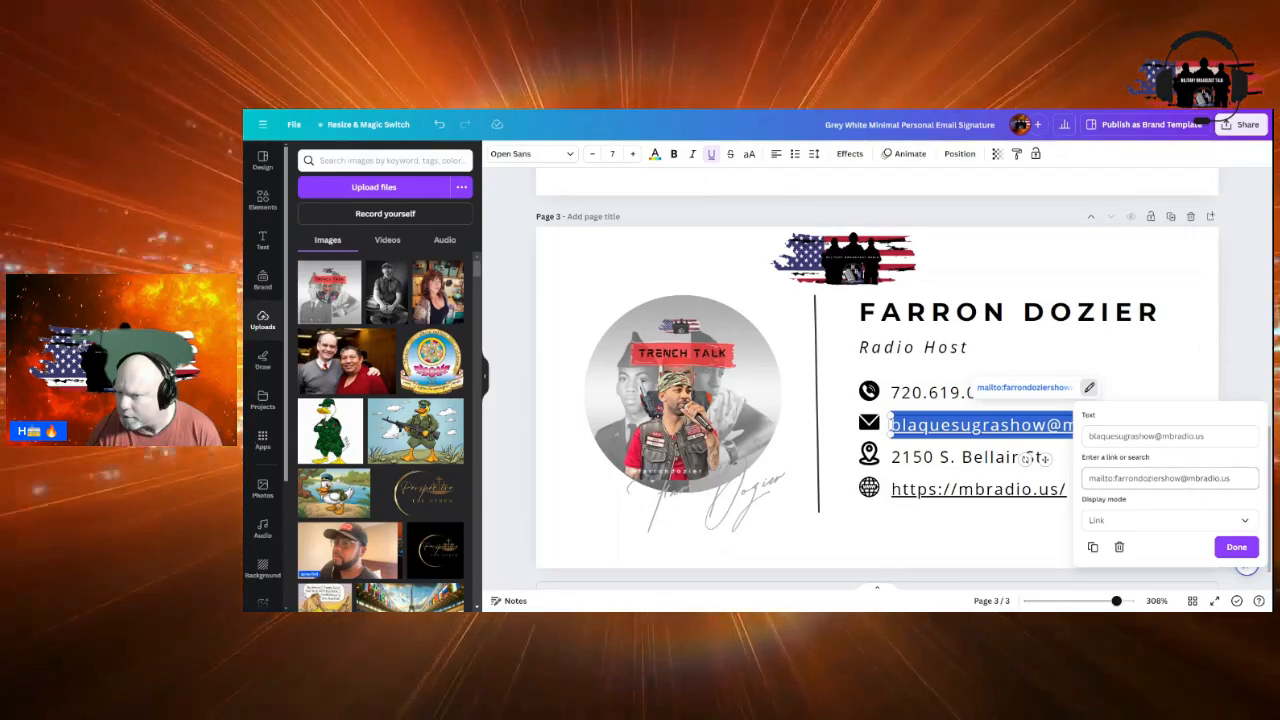
pyautogui.click(1230, 478)
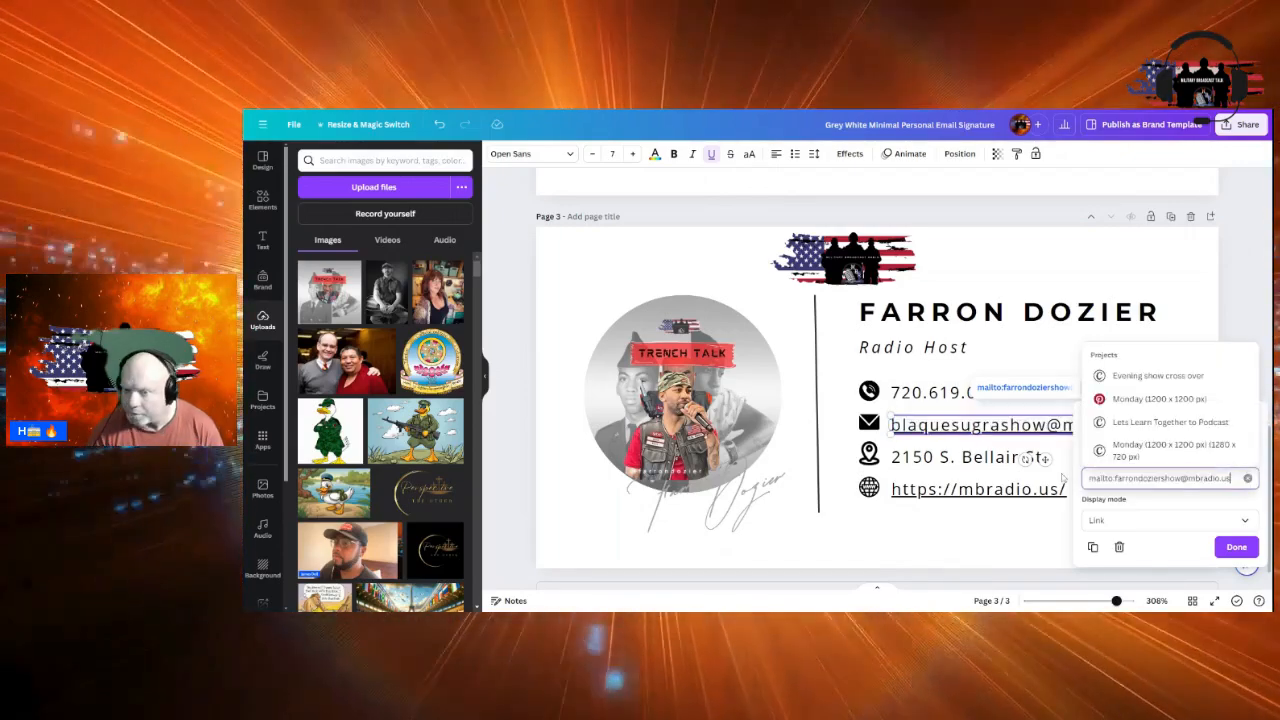
pyautogui.press('Home')
pyautogui.press('Delete')
pyautogui.press('Delete')
pyautogui.press('Delete')
pyautogui.press('Delete')
pyautogui.press('Delete')
pyautogui.press('Delete')
pyautogui.press('Delete')
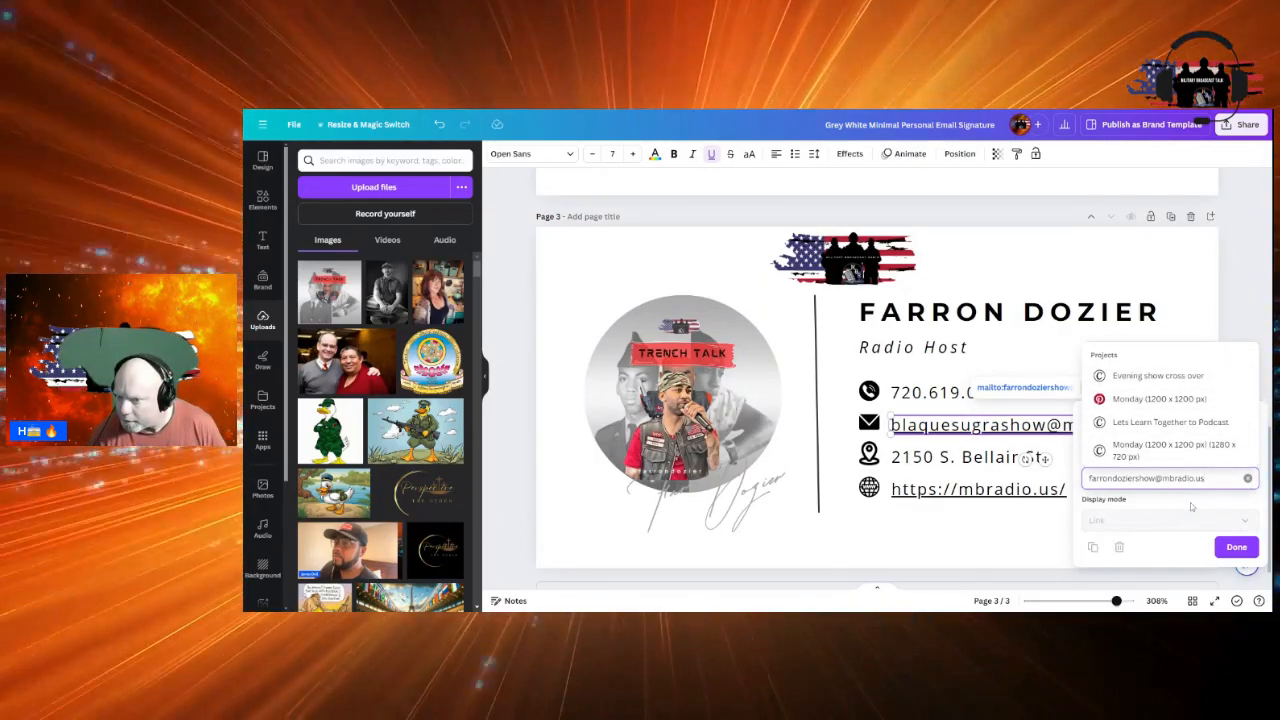
pyautogui.press('Return')
# Paste the new e-mail as the display text, tidy the mailto link, and confirm
pyautogui.click(1208, 436)
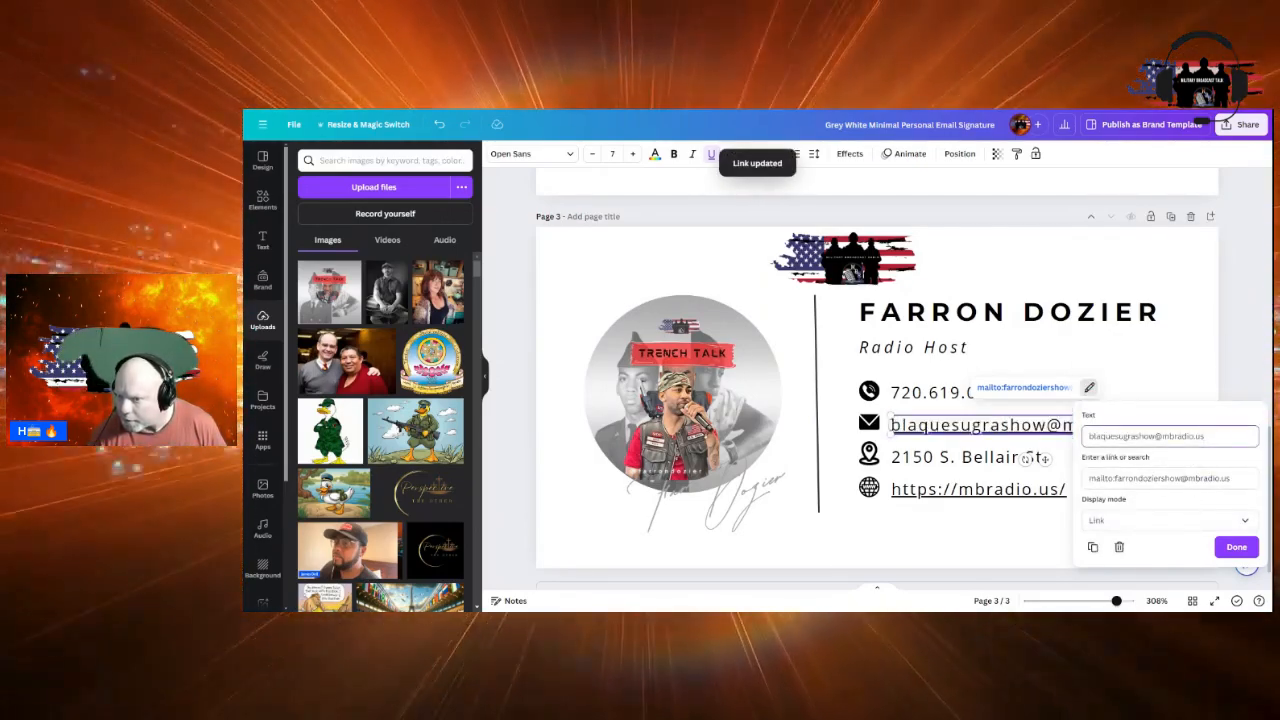
pyautogui.moveTo(1206, 436); pyautogui.dragTo(1088, 436)
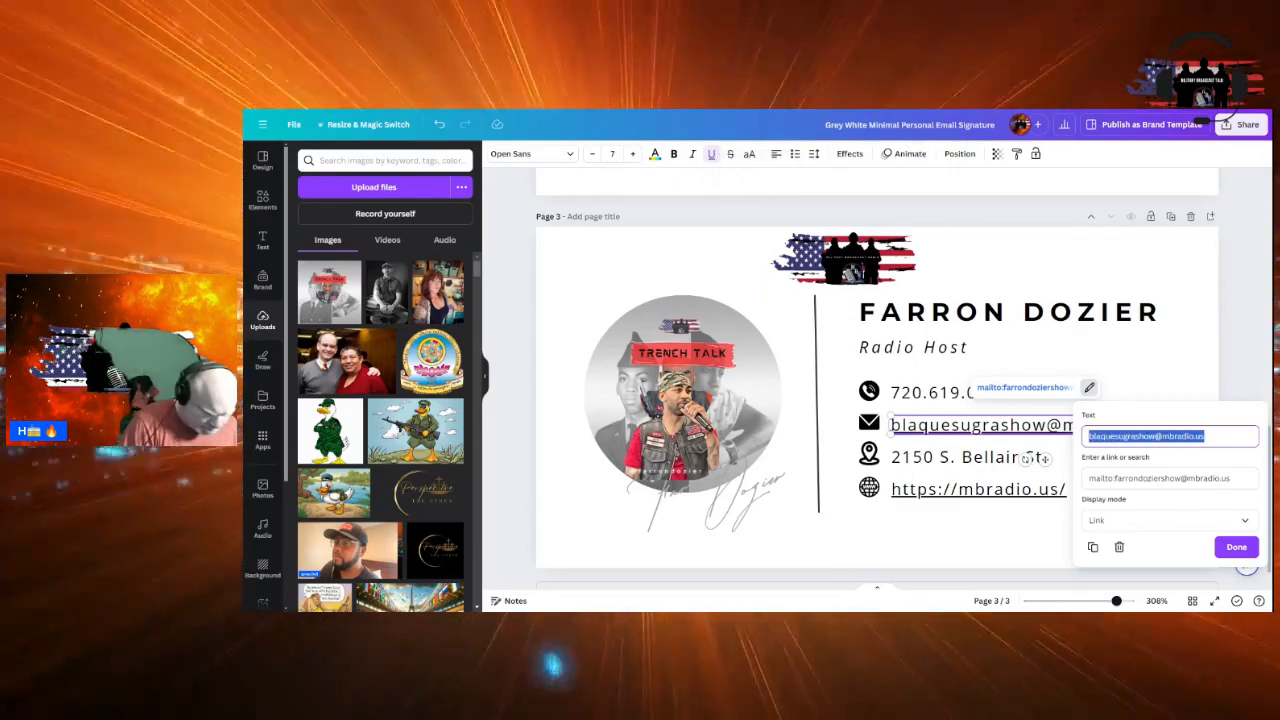
pyautogui.hotkey('ctrl', 'v')
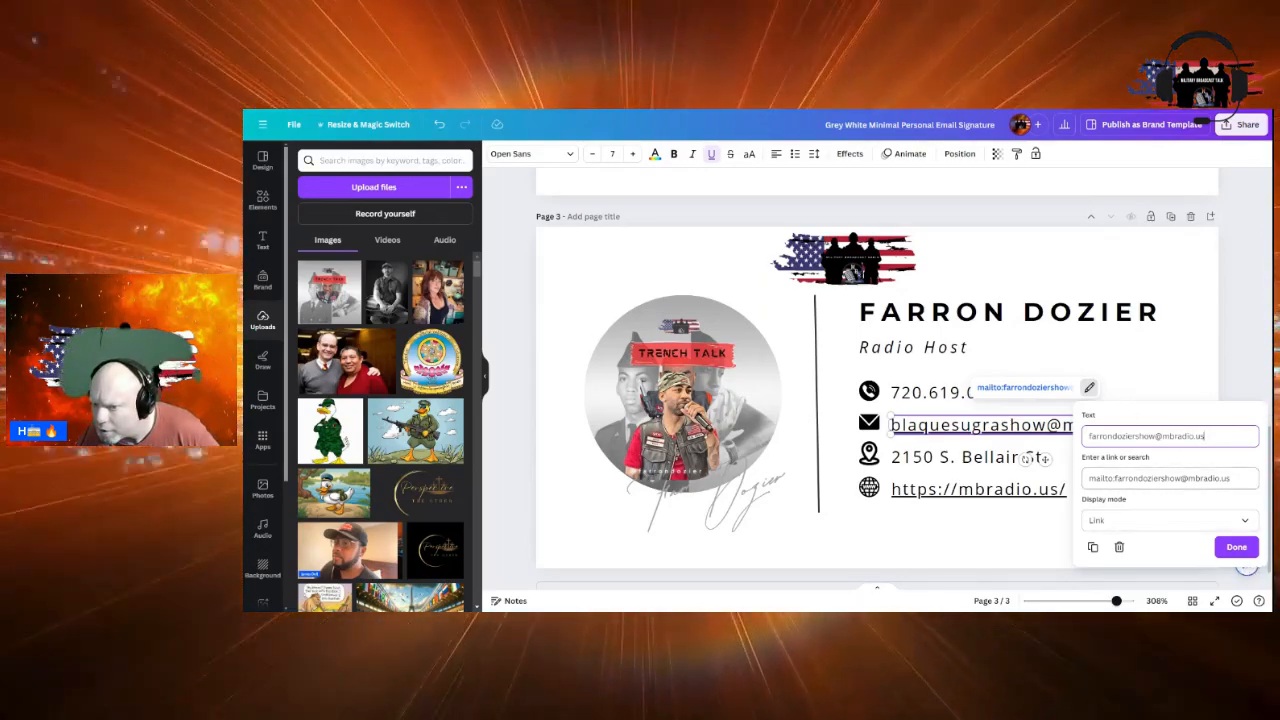
pyautogui.click(1117, 478)
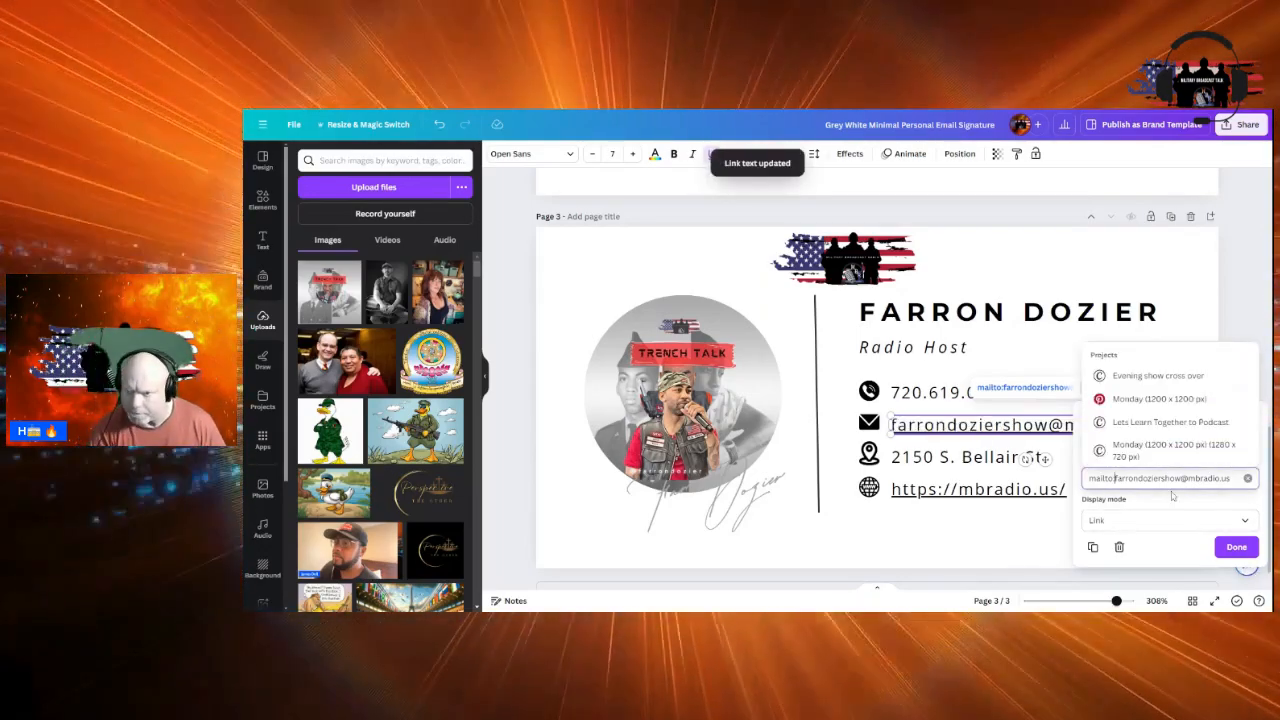
pyautogui.press('BackSpace')
pyautogui.press('BackSpace')
pyautogui.press('BackSpace')
pyautogui.press('BackSpace')
pyautogui.press('BackSpace')
pyautogui.press('BackSpace')
pyautogui.press('BackSpace')
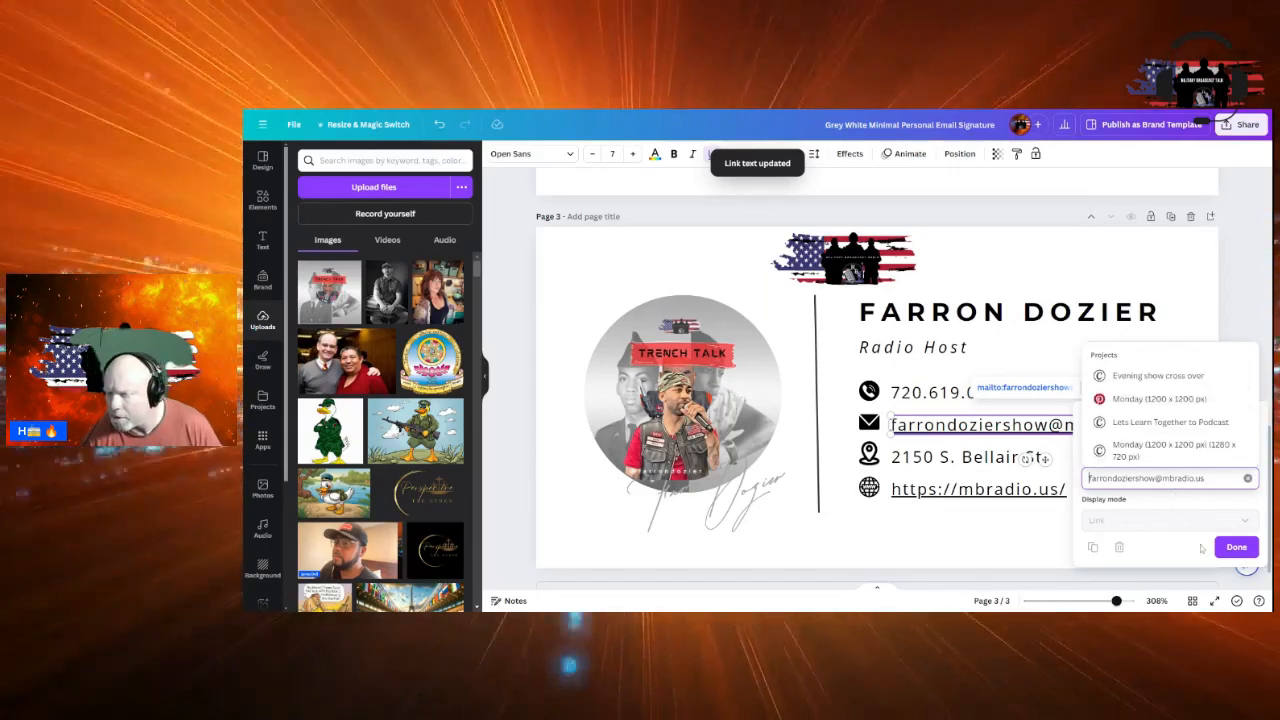
pyautogui.click(1237, 547)
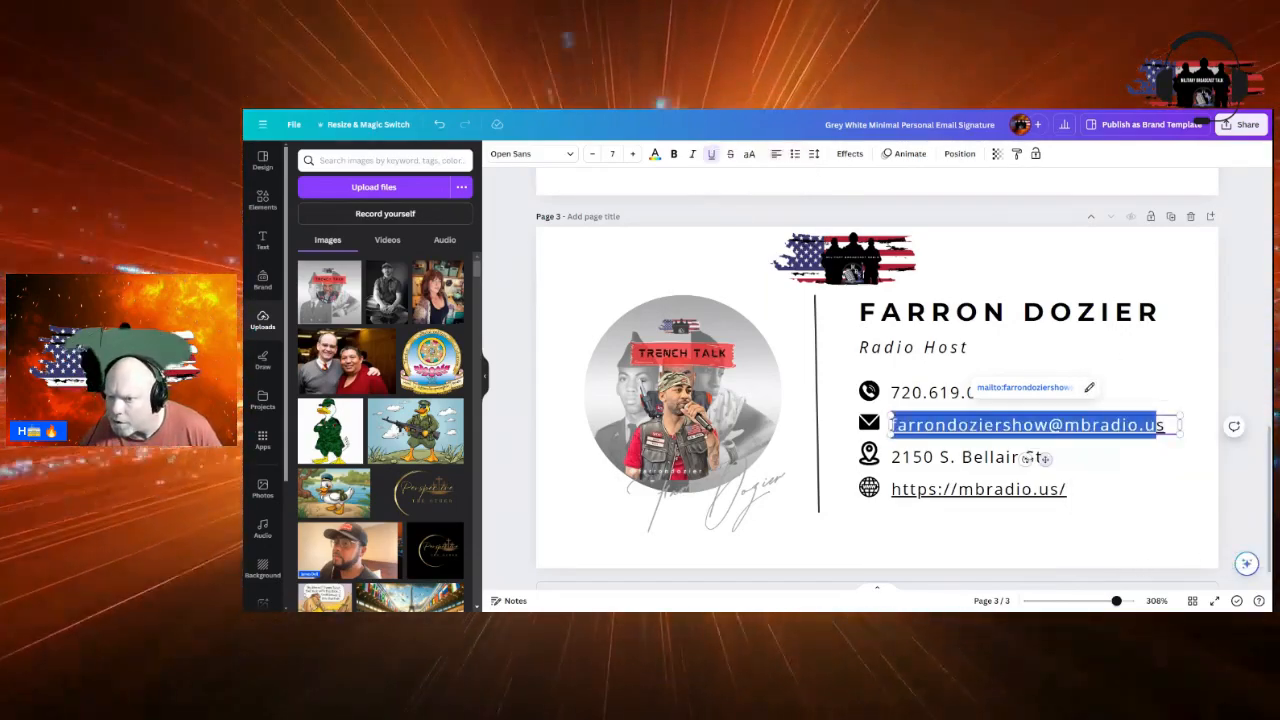
pyautogui.click(1120, 489)
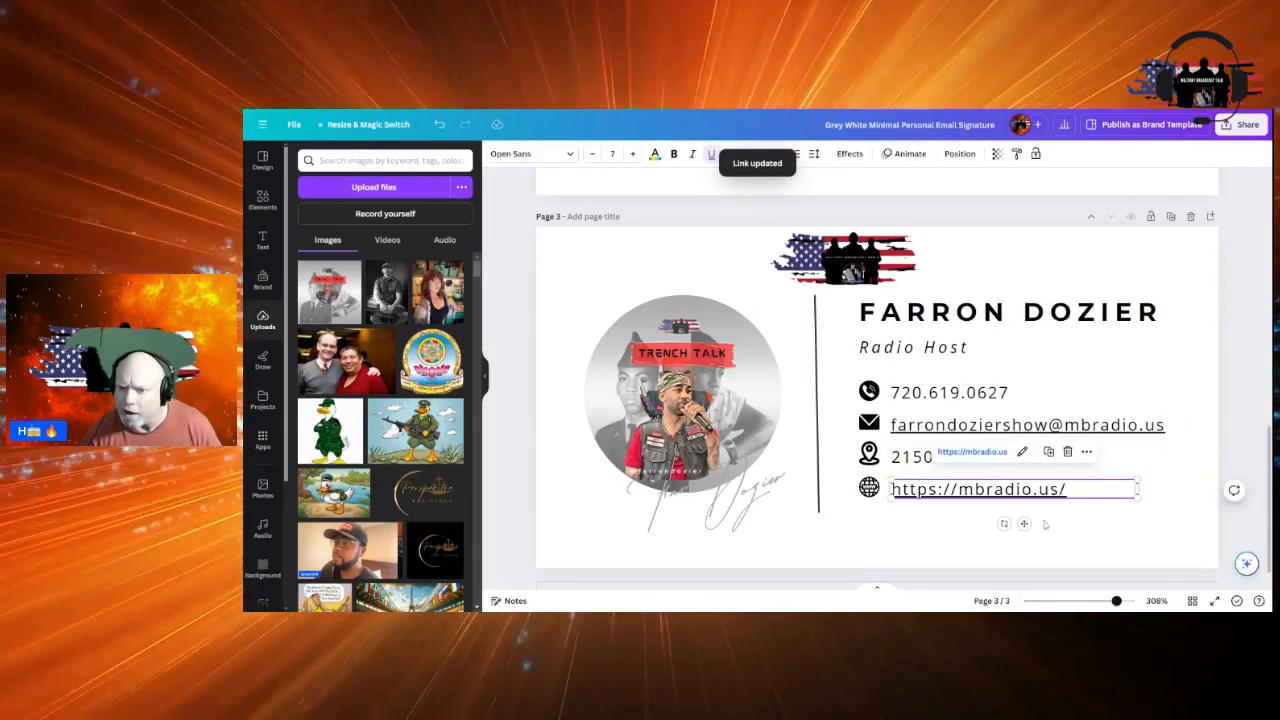
pyautogui.click(910, 457)
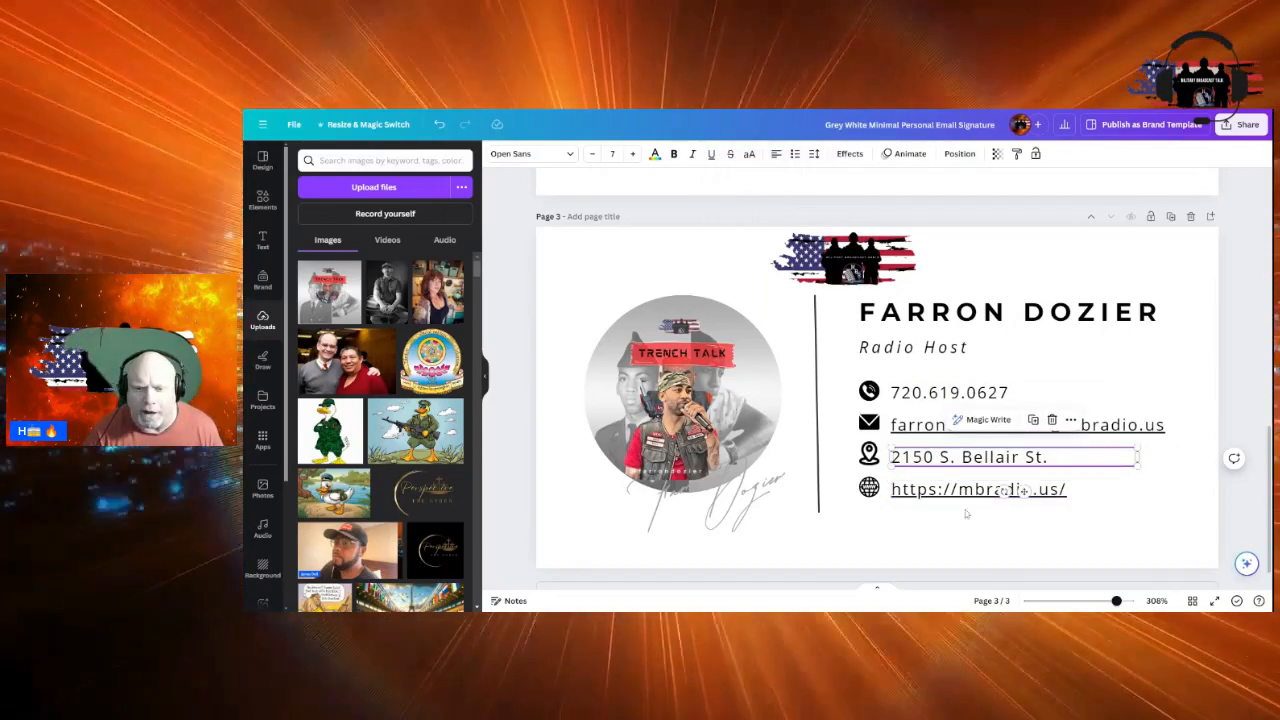
pyautogui.click(925, 538)
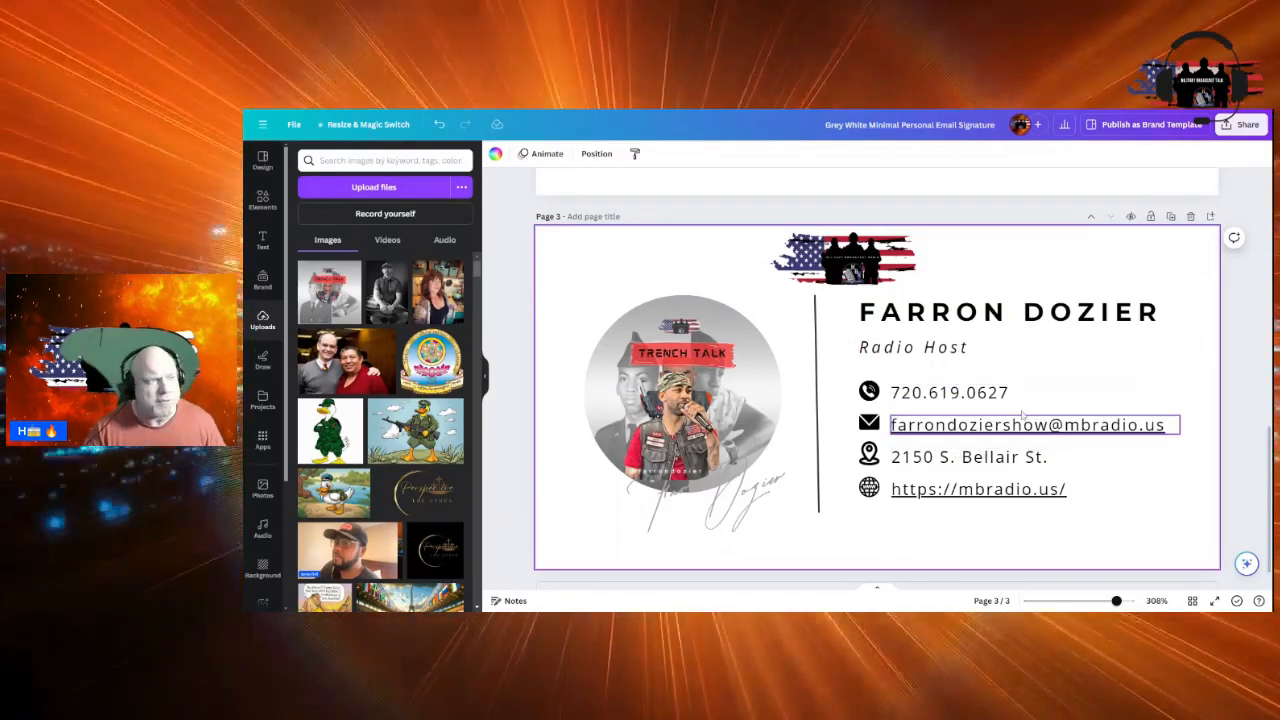
# Download only page 3 of the signature design as a PNG, then return to the Gmail inbox
pyautogui.click(1243, 128)
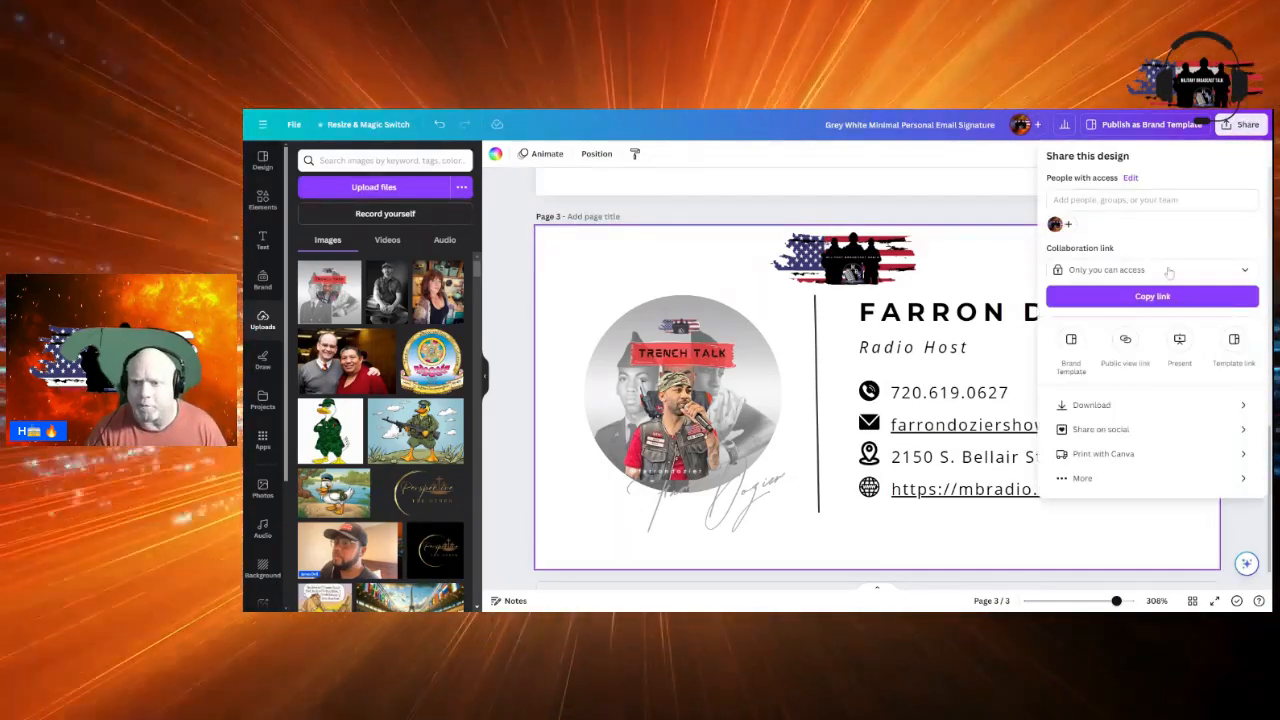
pyautogui.click(1092, 405)
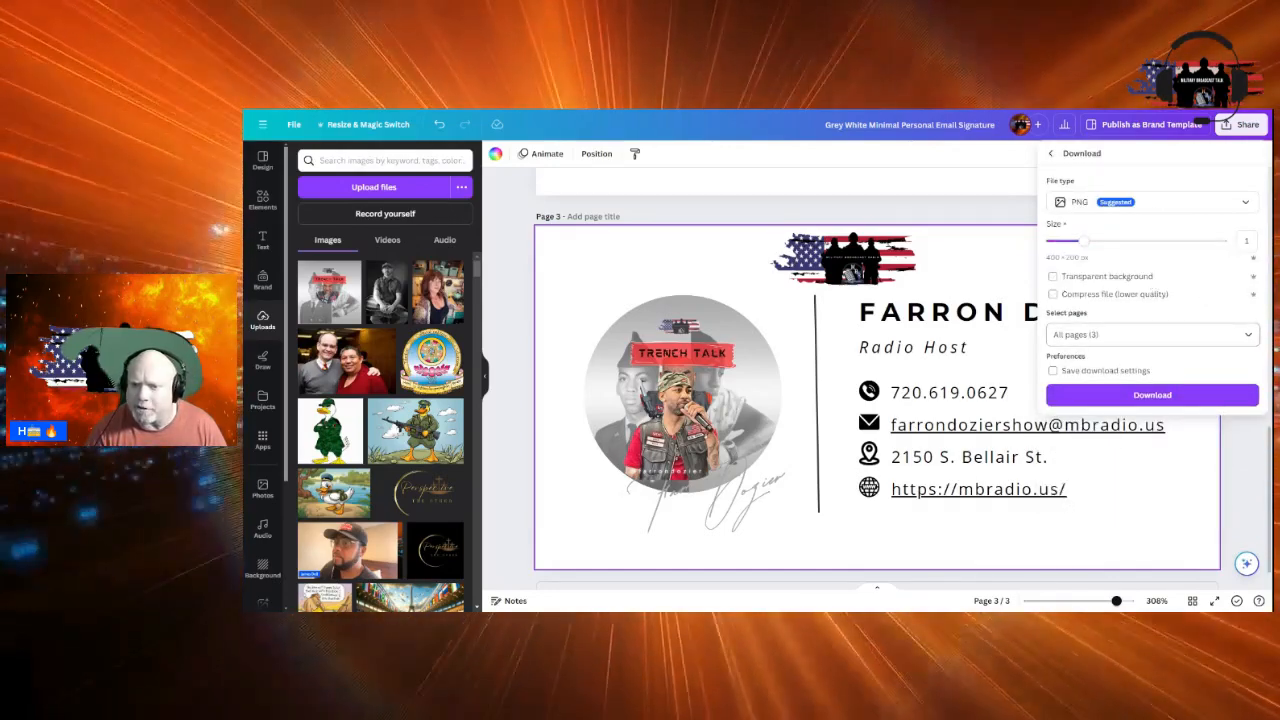
pyautogui.click(1247, 336)
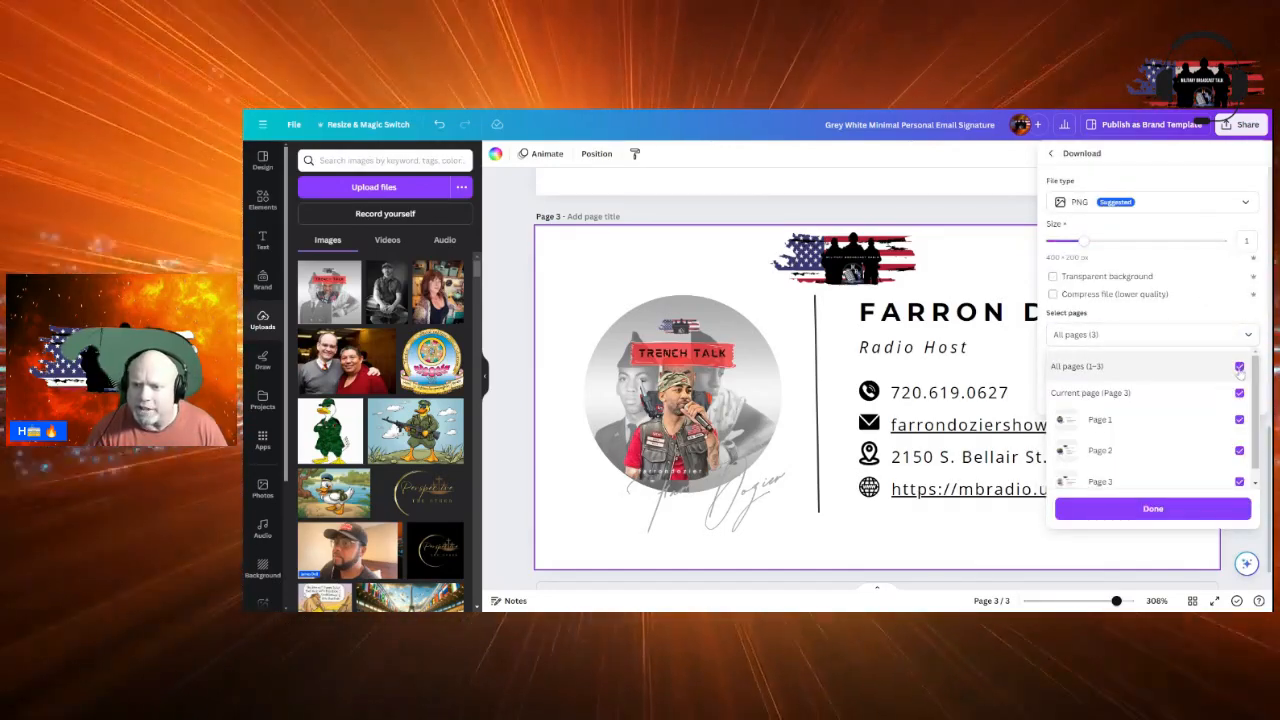
pyautogui.click(1239, 367)
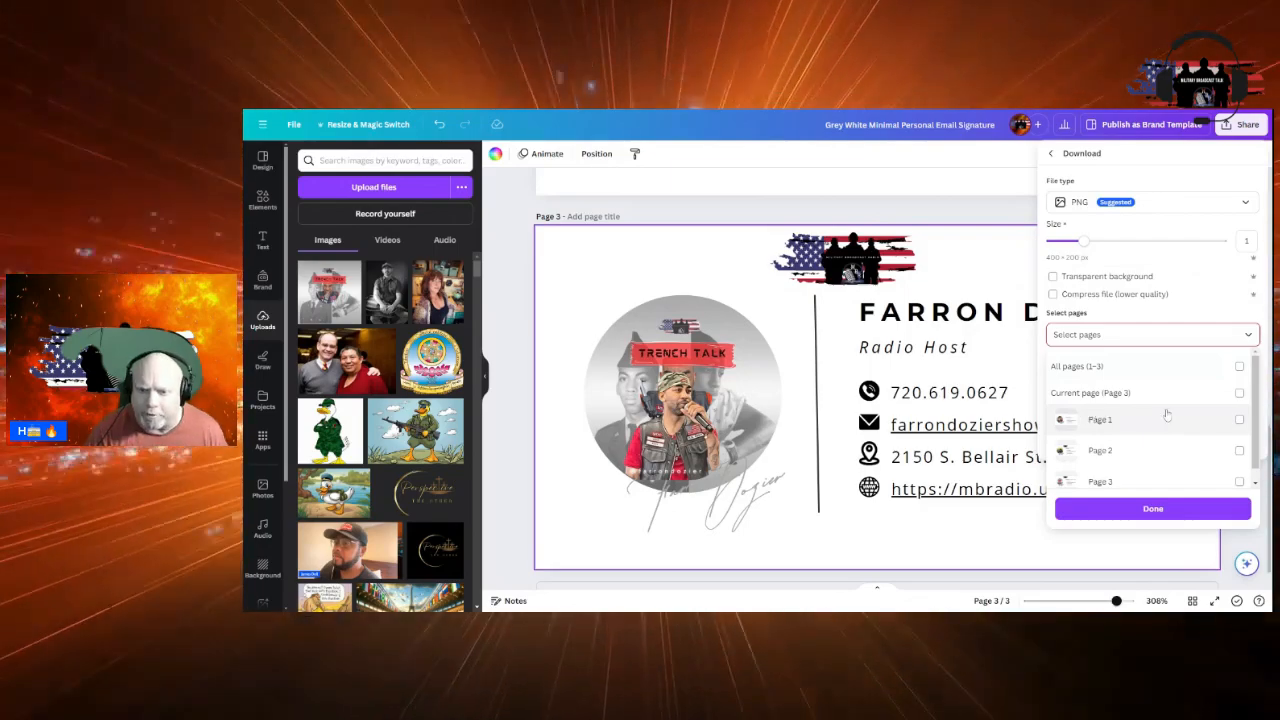
pyautogui.click(1240, 394)
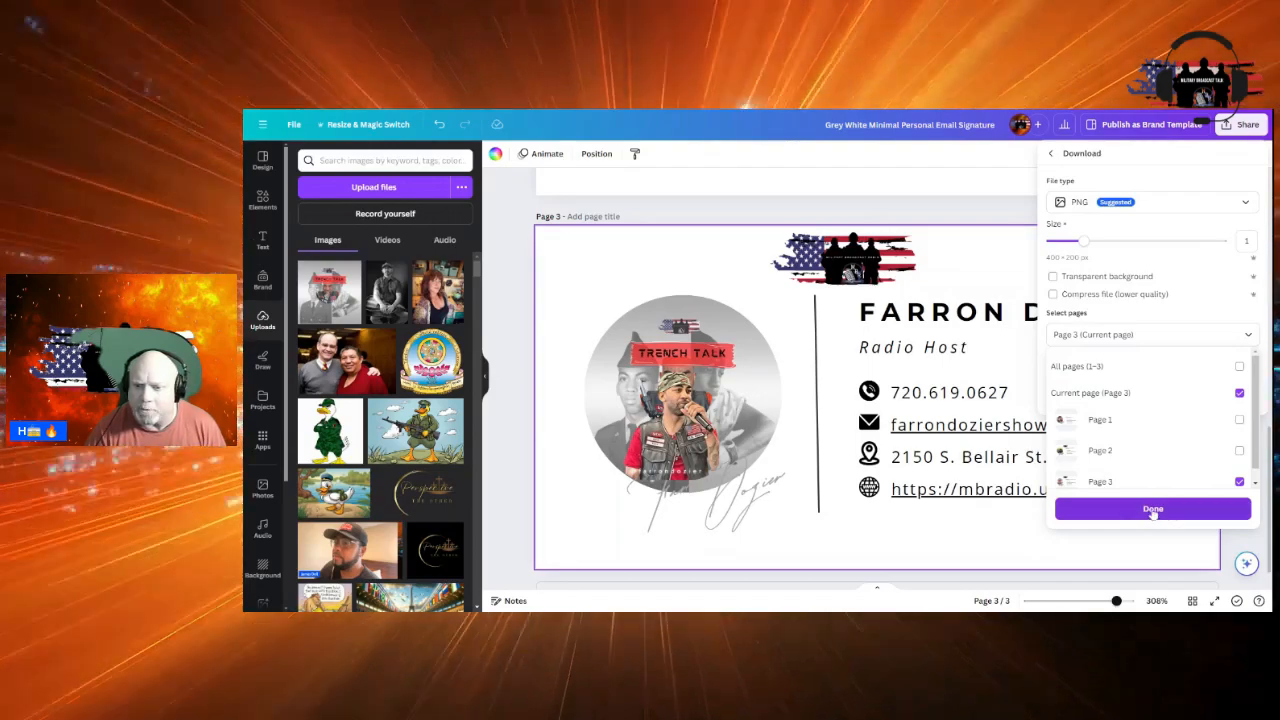
pyautogui.click(1152, 510)
pyautogui.click(1154, 395)
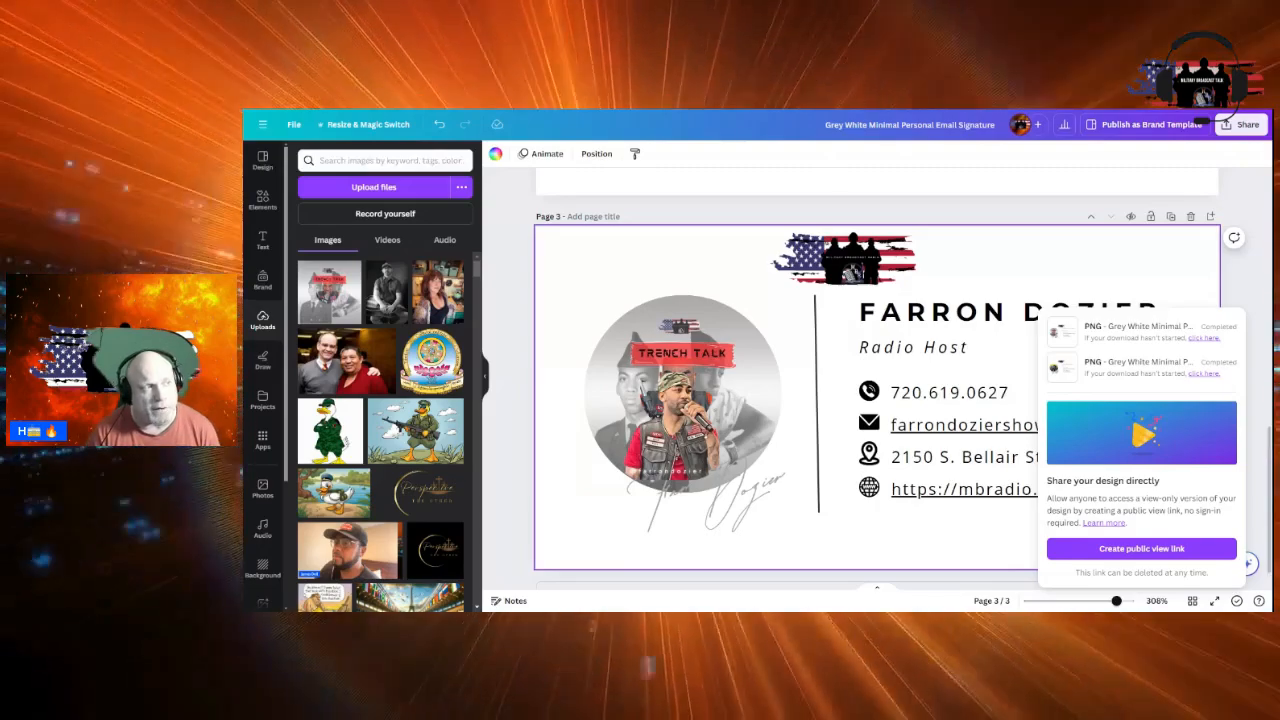
pyautogui.click(673, 110)
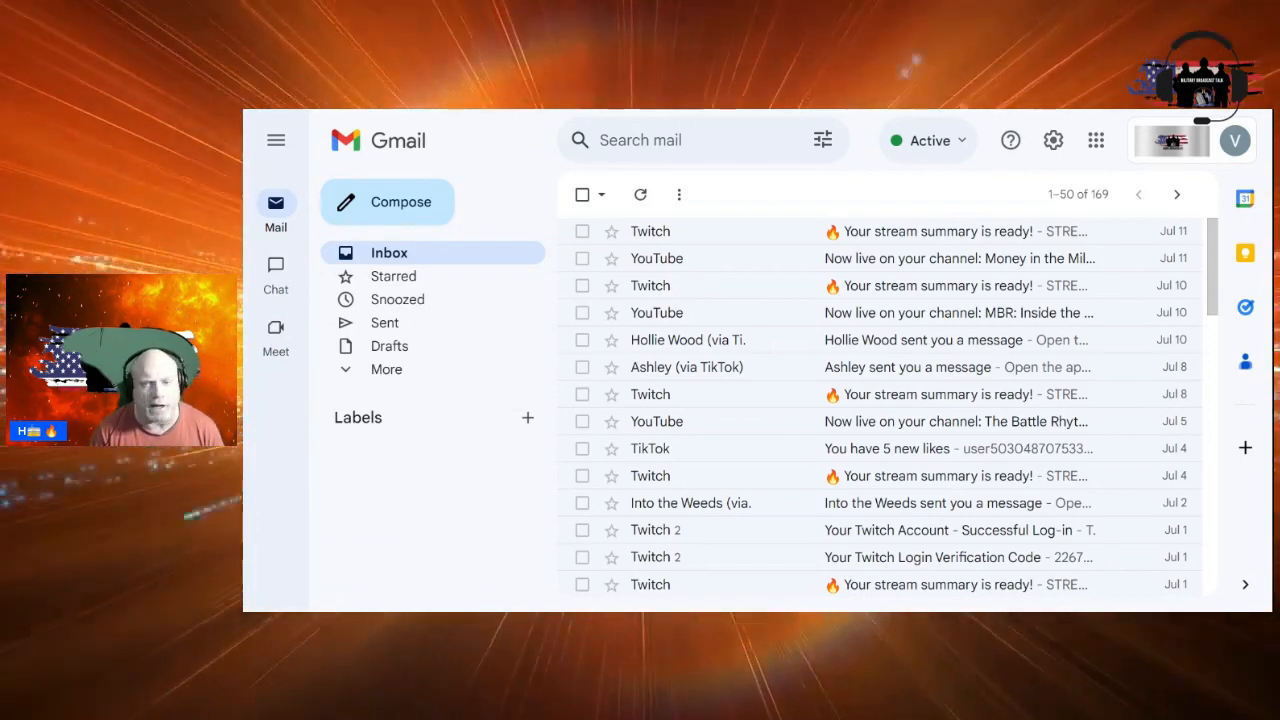
# Open Gmail's general settings and scroll to the Signature section showing 'No signatures'
pyautogui.click(1053, 141)
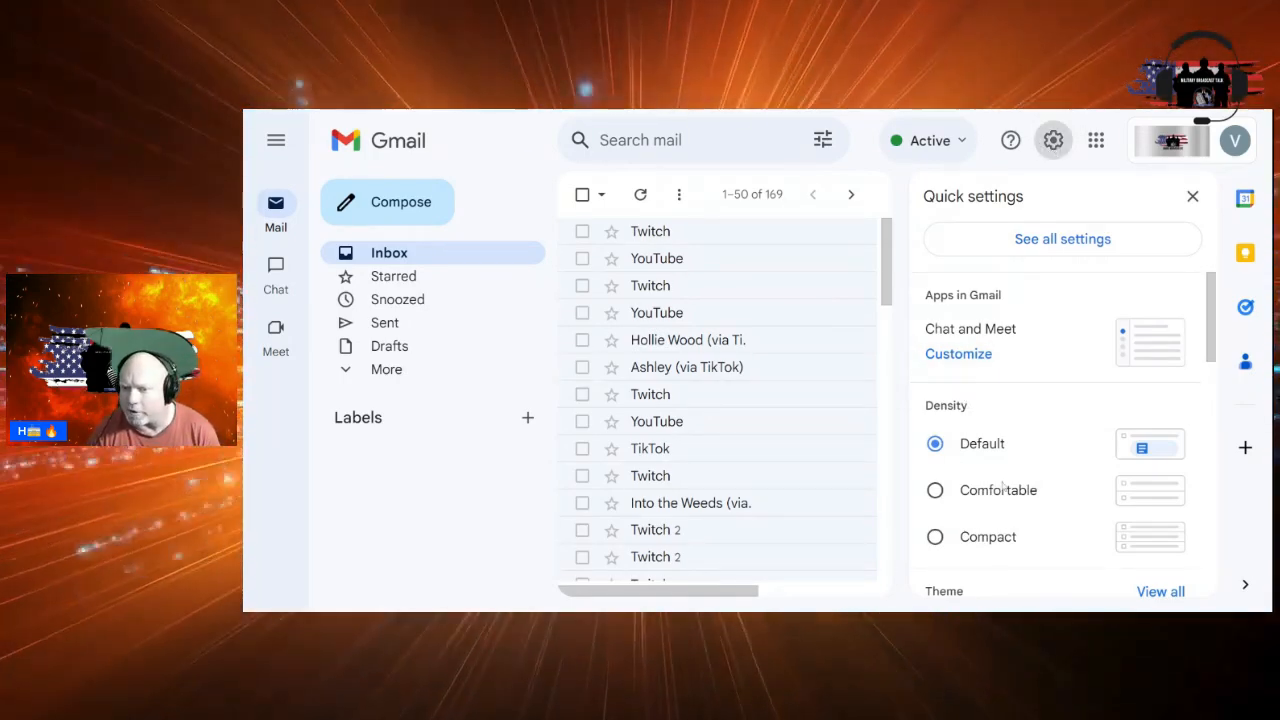
pyautogui.scroll(-1, 1004, 486)
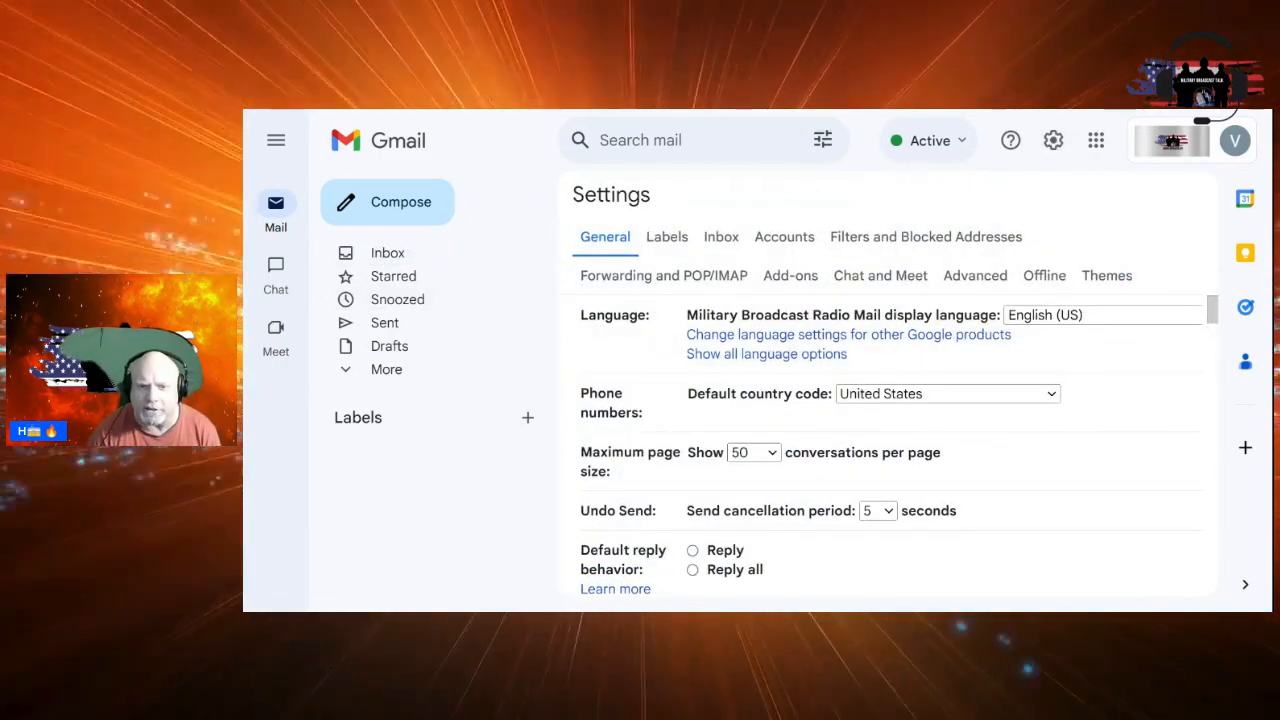
pyautogui.scroll(-4, 840, 378)
pyautogui.scroll(-12, 903, 386)
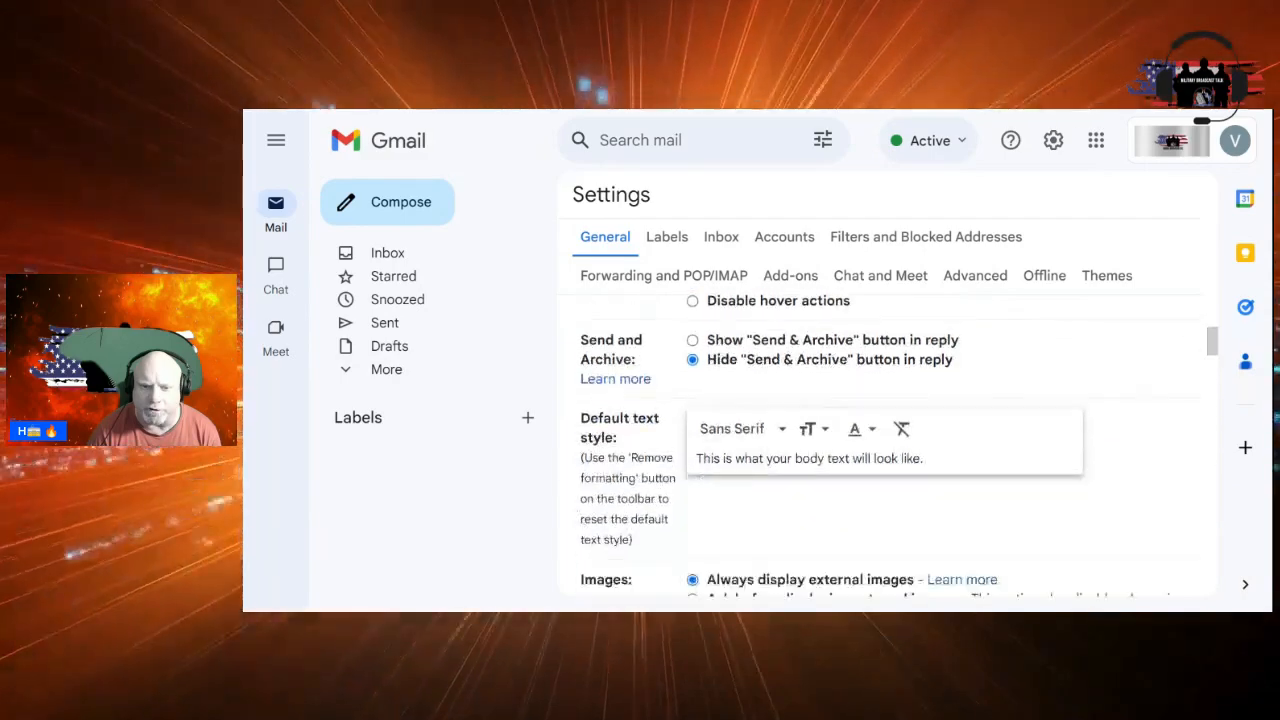
pyautogui.scroll(-15, 903, 386)
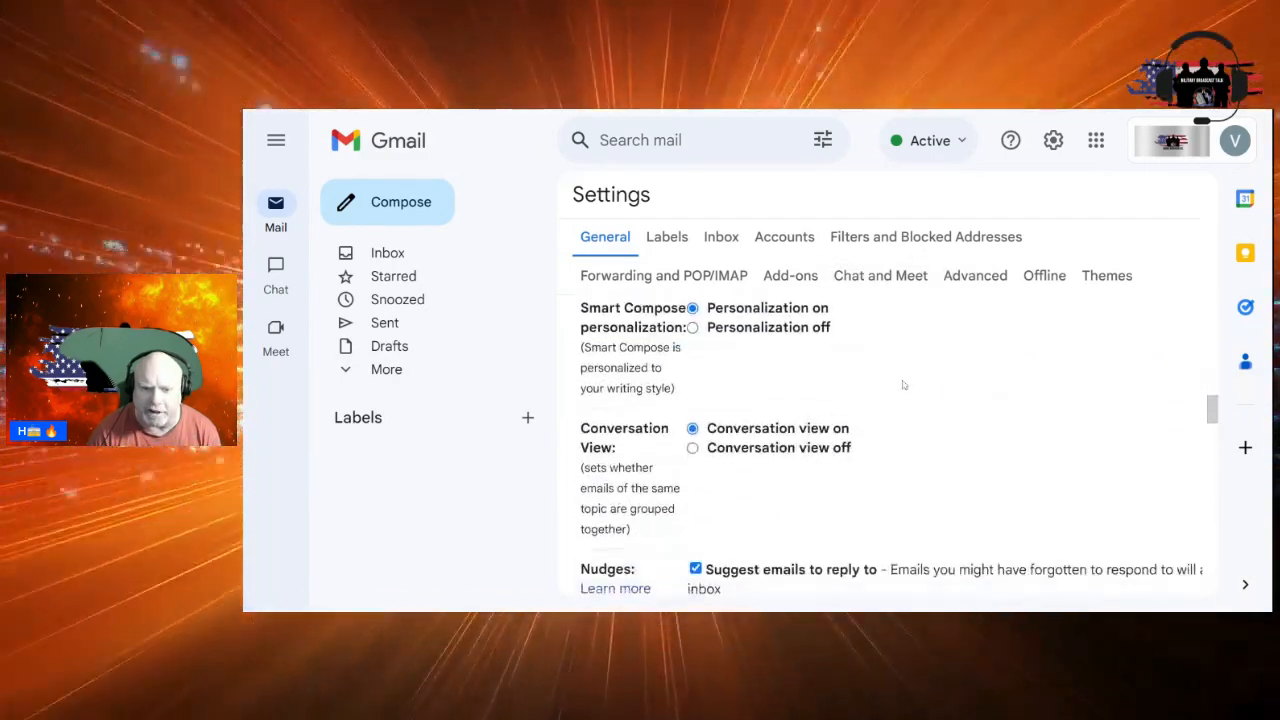
pyautogui.scroll(-15, 903, 384)
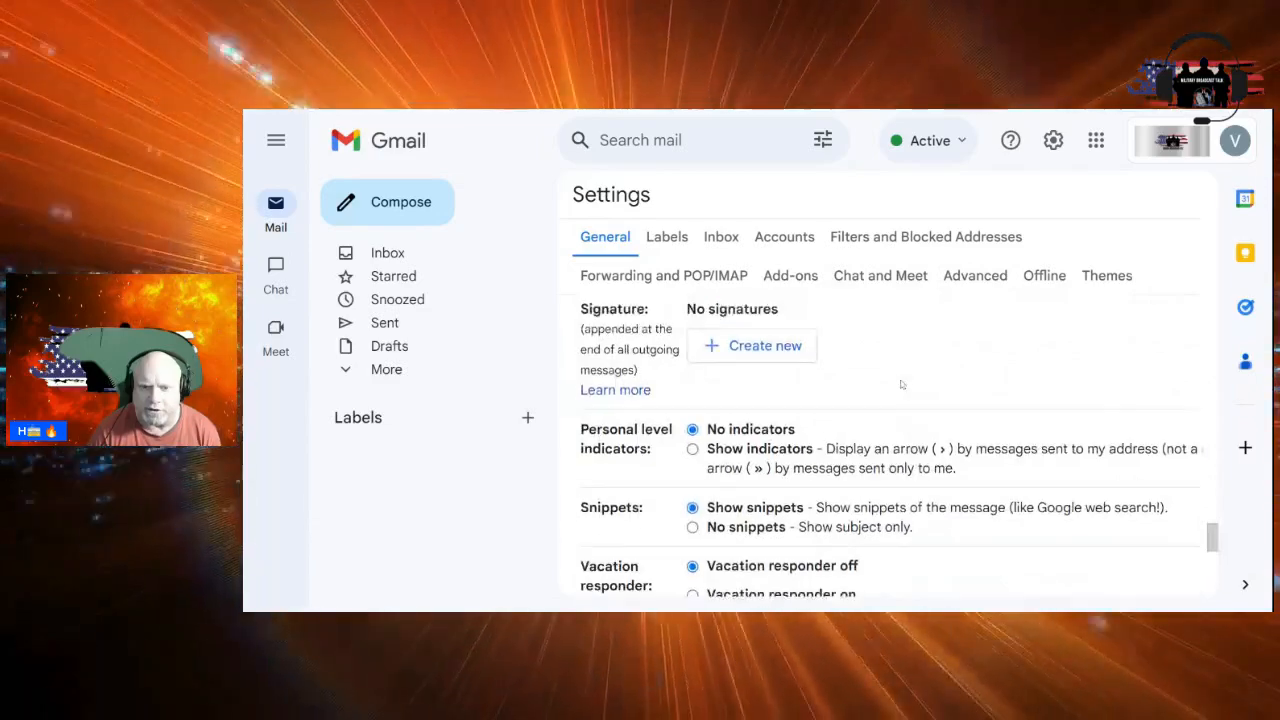
pyautogui.scroll(1, 905, 387)
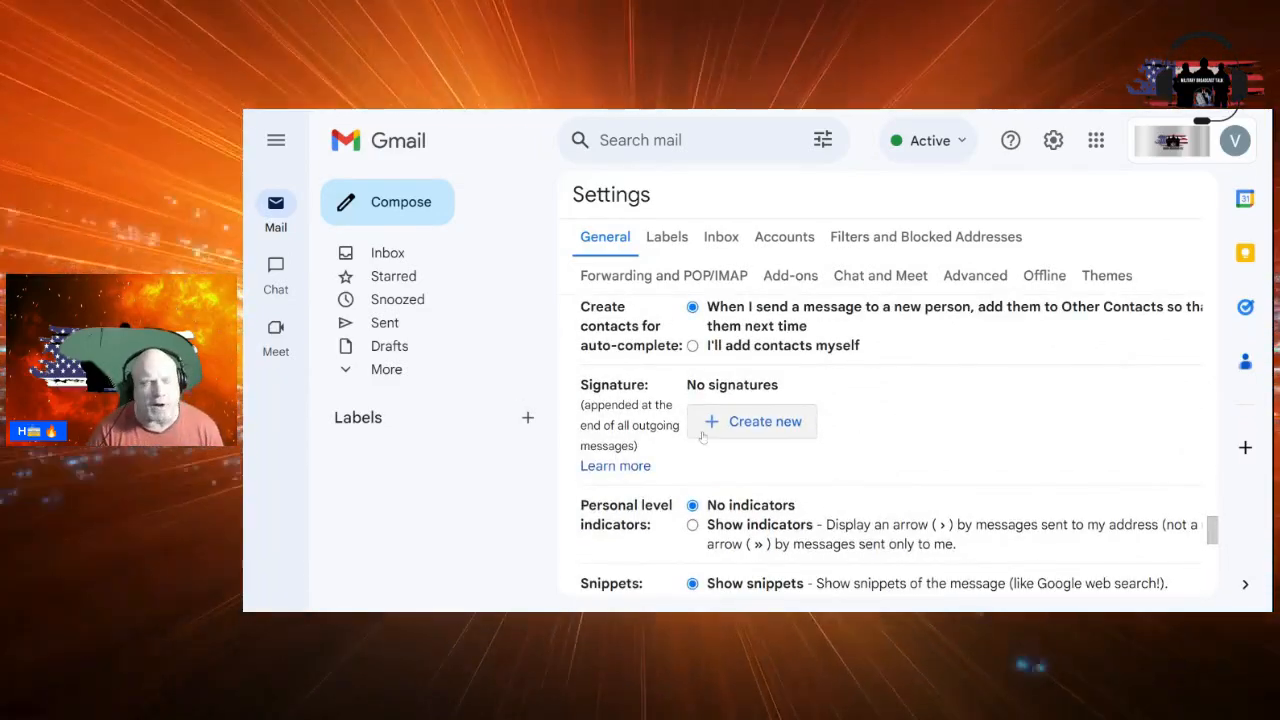
# Create a new signature named with the host's full name followed by 'MBR'
pyautogui.click(768, 428)
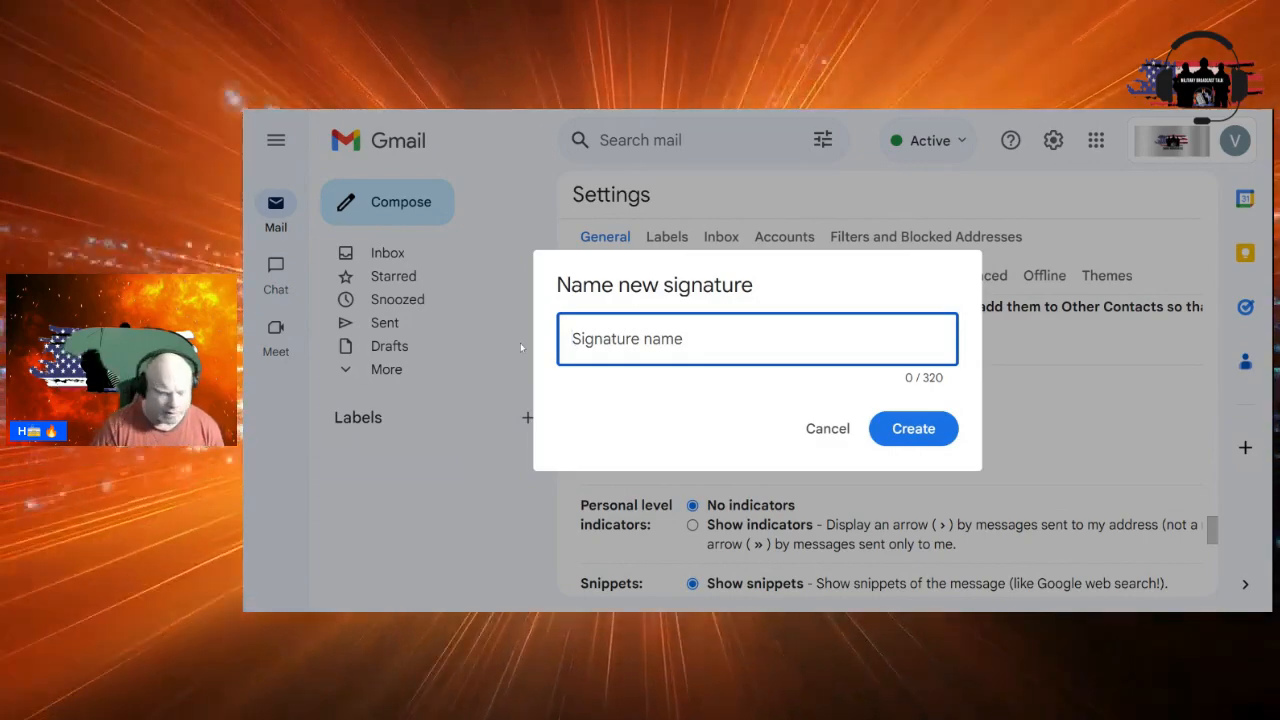
pyautogui.write('D')
pyautogui.press('BackSpace')
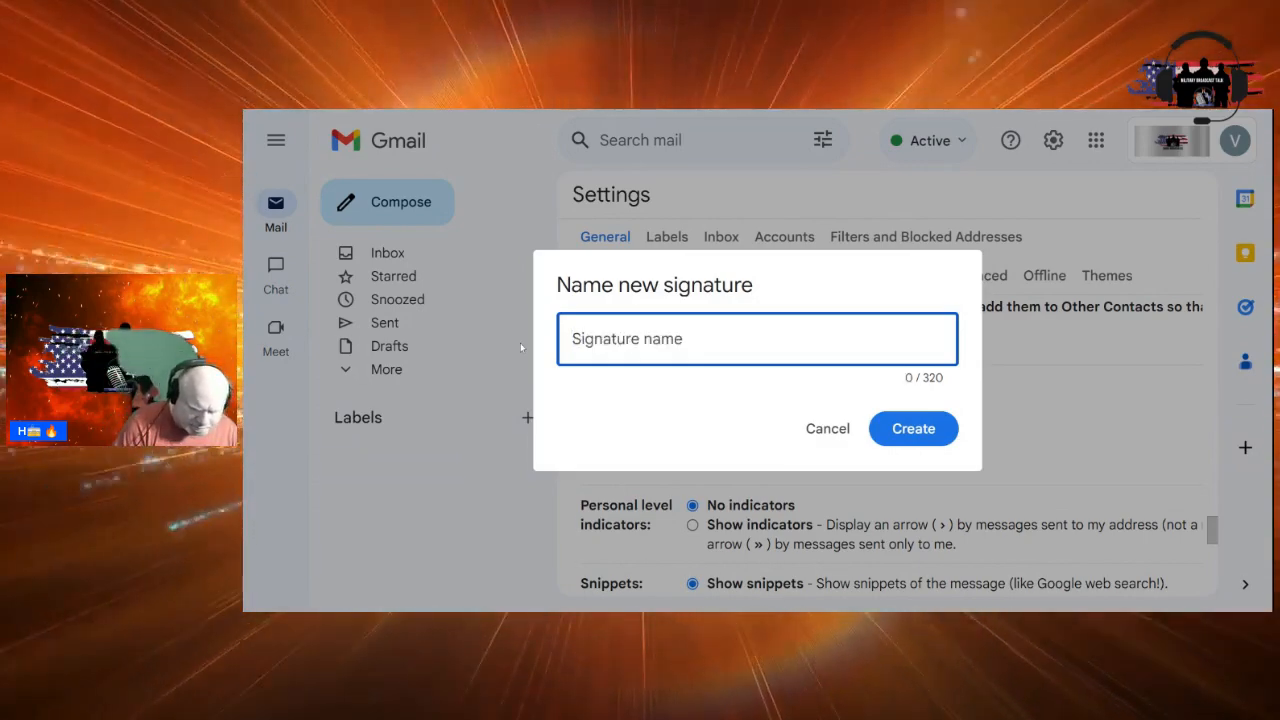
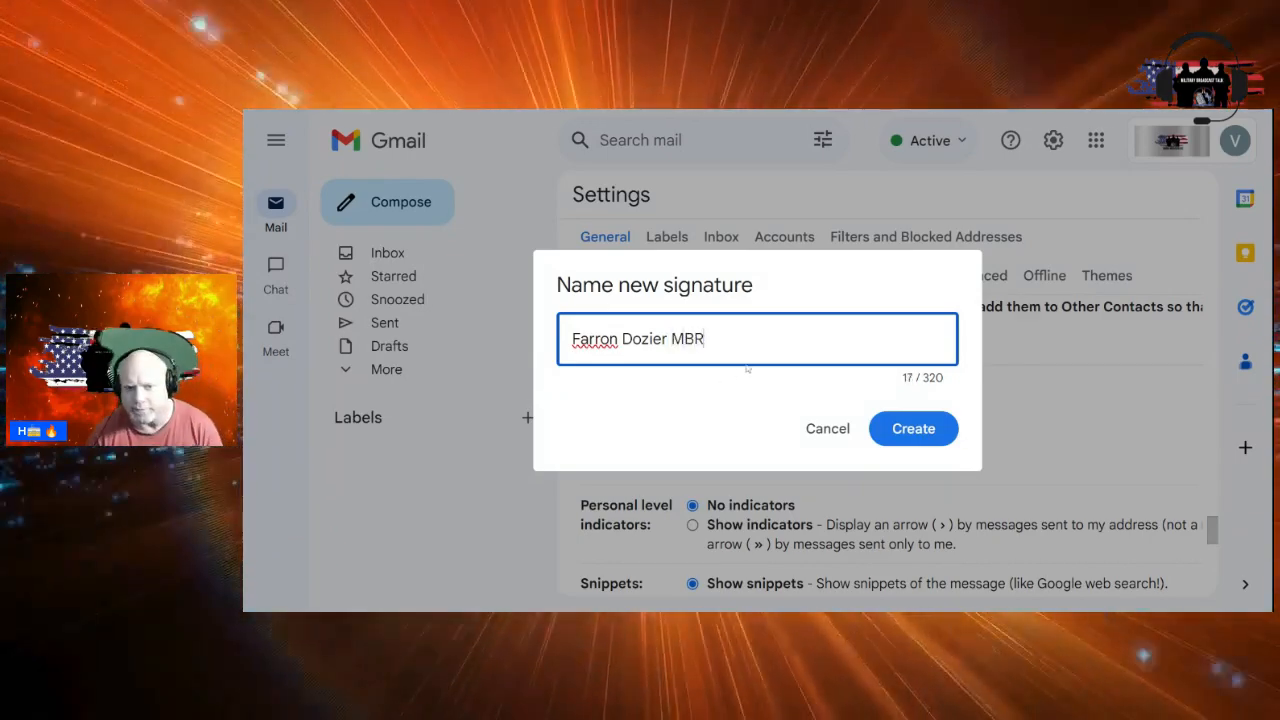
pyautogui.click(921, 429)
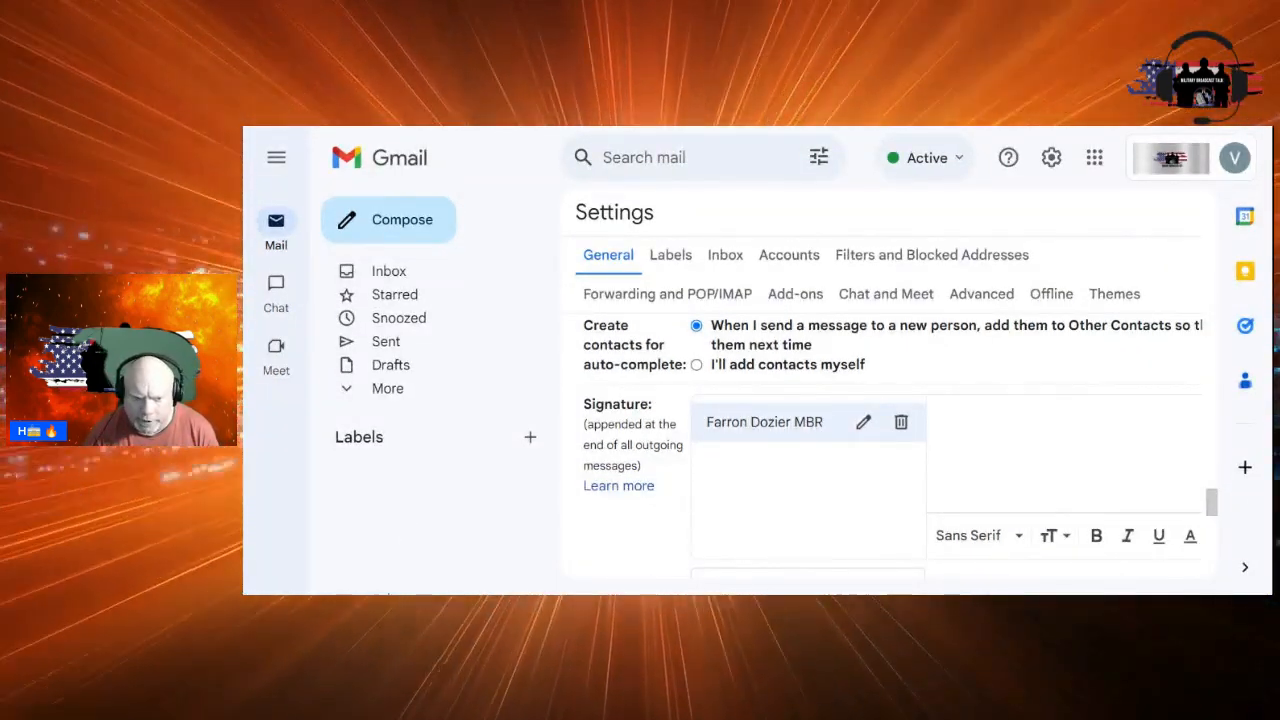
# Collapse the right side panel, place the cursor in the signature editor, and zoom the page out
pyautogui.click(1245, 568)
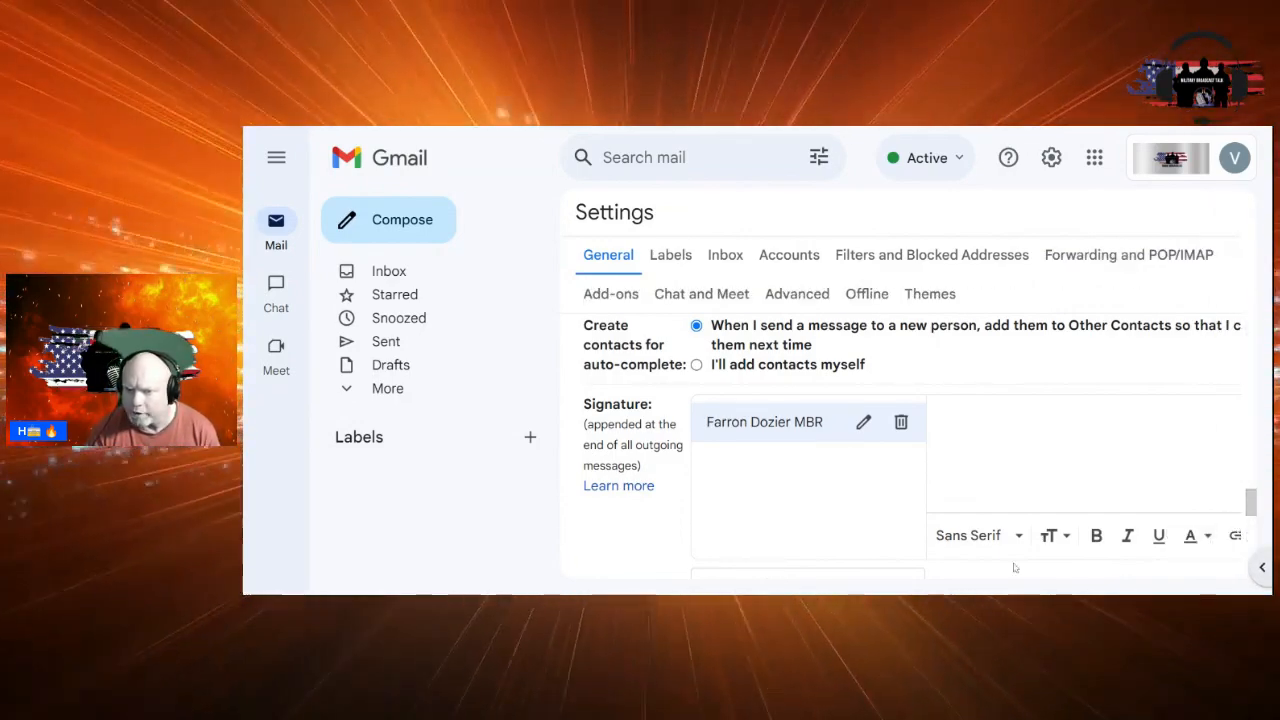
pyautogui.click(1260, 567)
pyautogui.click(1245, 568)
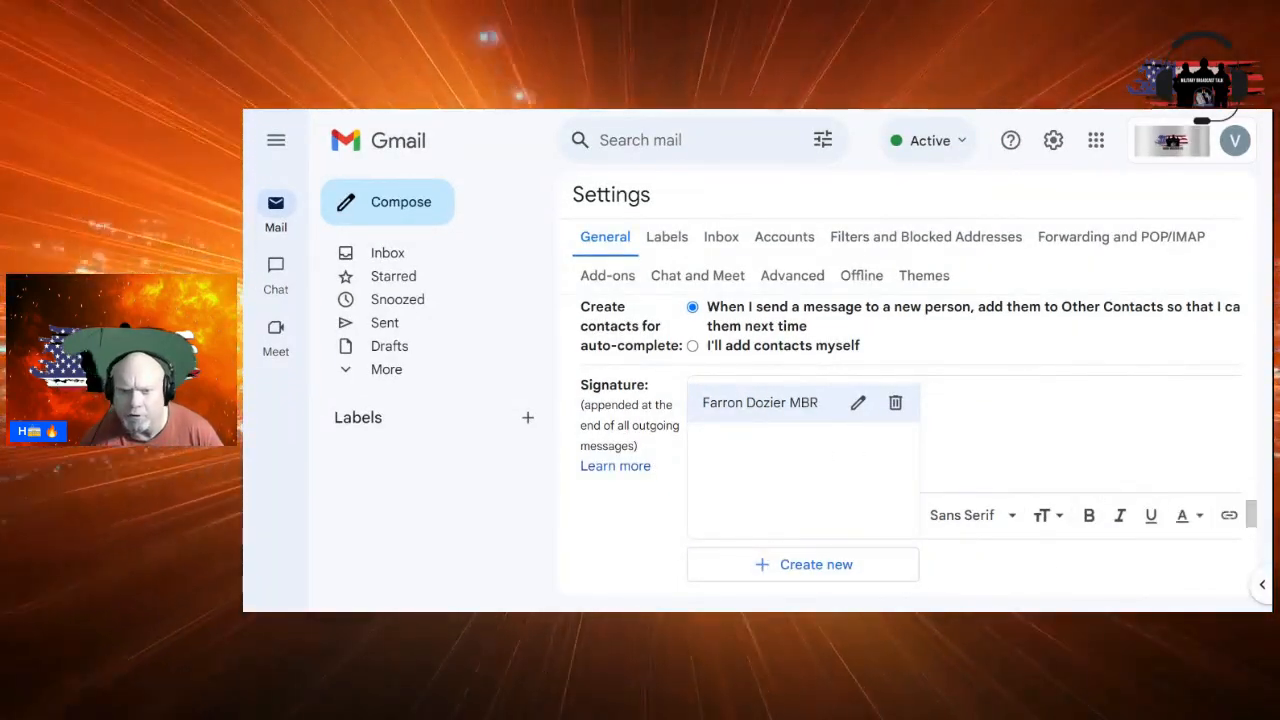
pyautogui.click(940, 420)
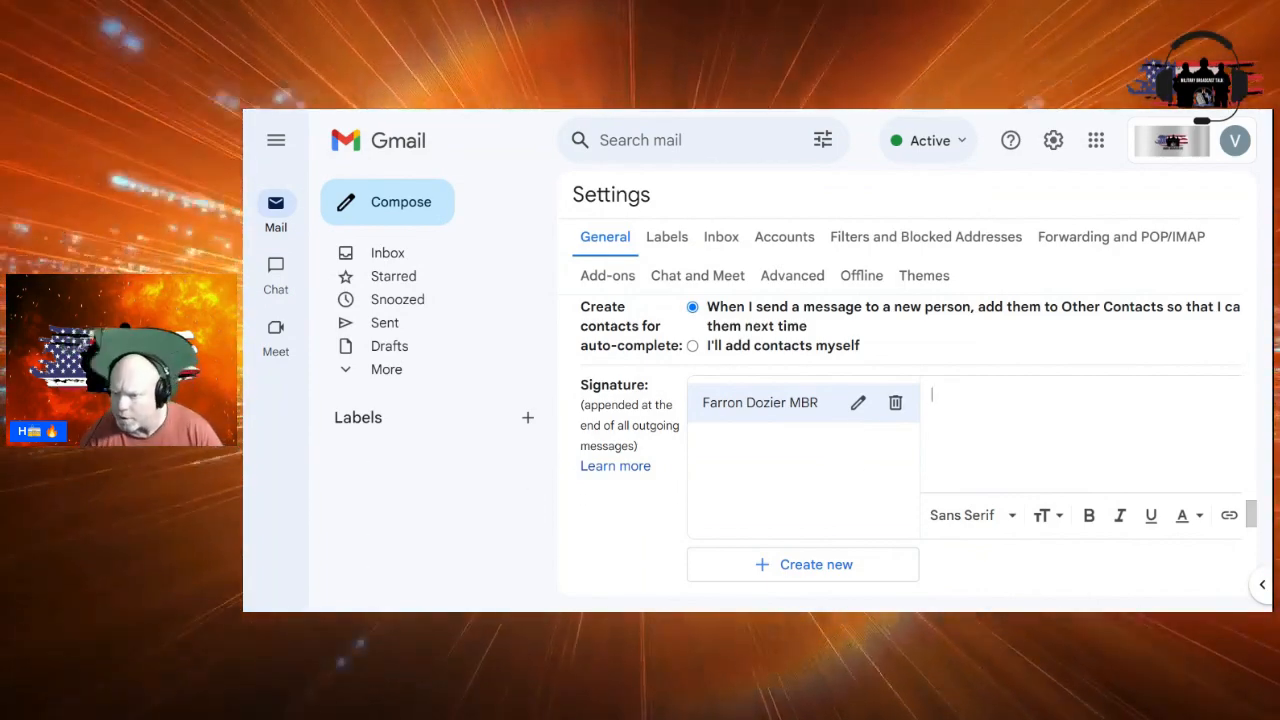
pyautogui.click(1251, 536)
pyautogui.moveTo(1255, 535); pyautogui.dragTo(1254, 518)
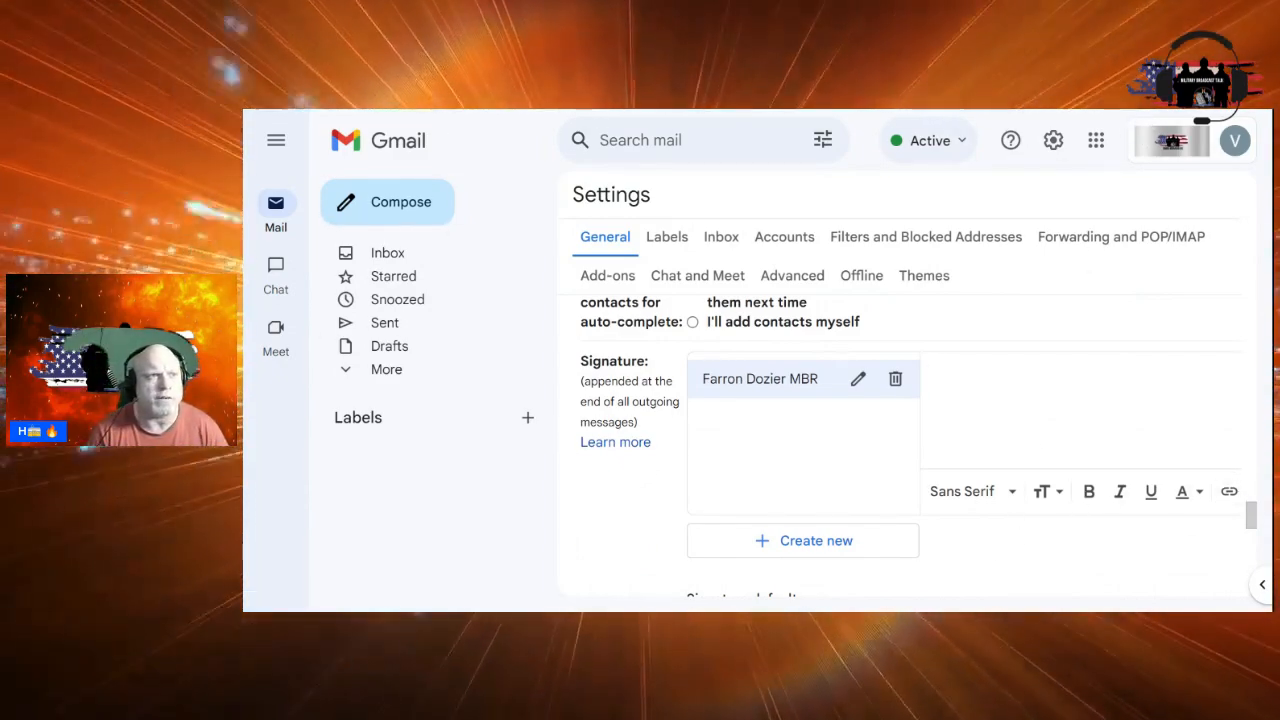
pyautogui.hotkey('ctrl', '-')
pyautogui.hotkey('ctrl', '-')
pyautogui.hotkey('ctrl', '-')
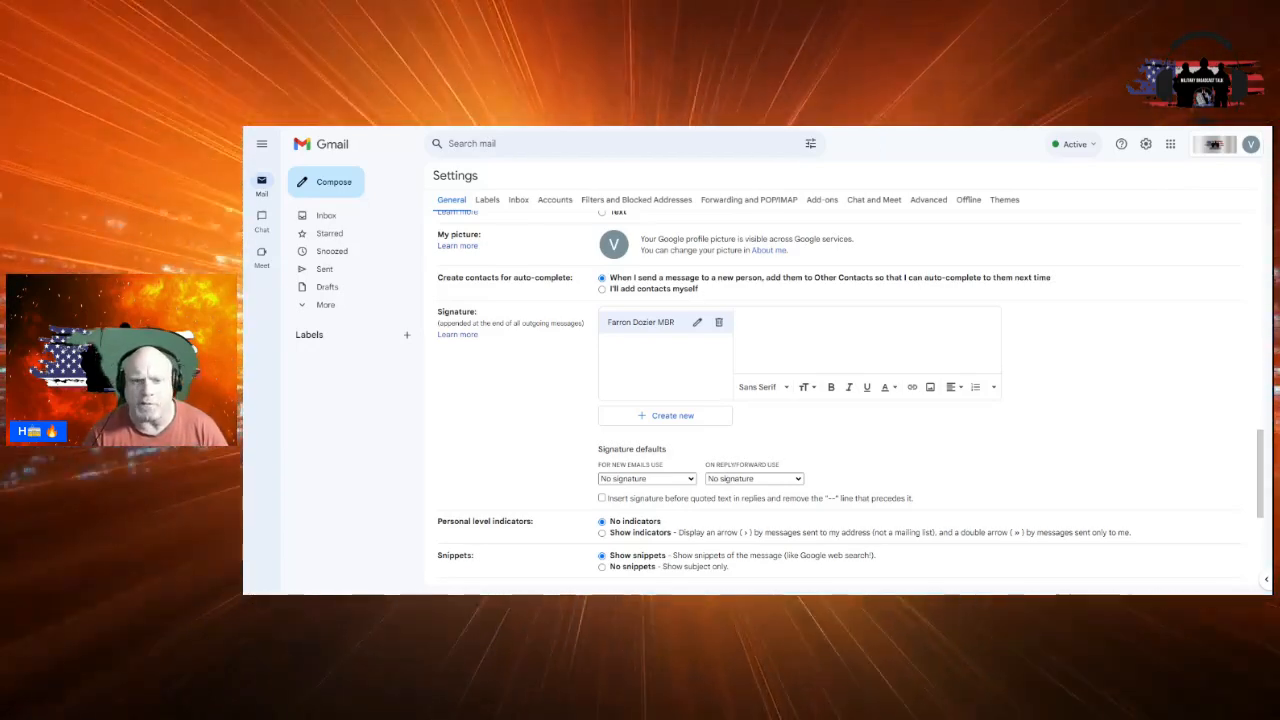
# Upload the exported PNG signature card as an image into the new signature
pyautogui.click(930, 388)
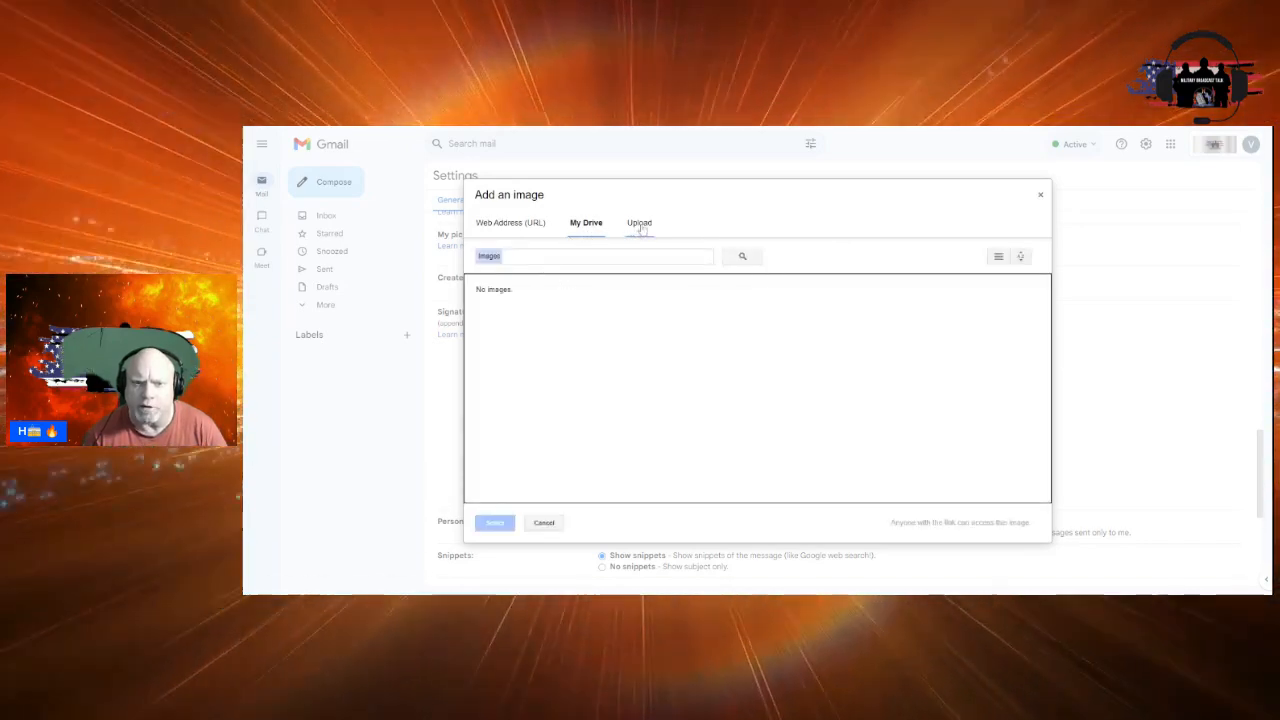
pyautogui.click(640, 224)
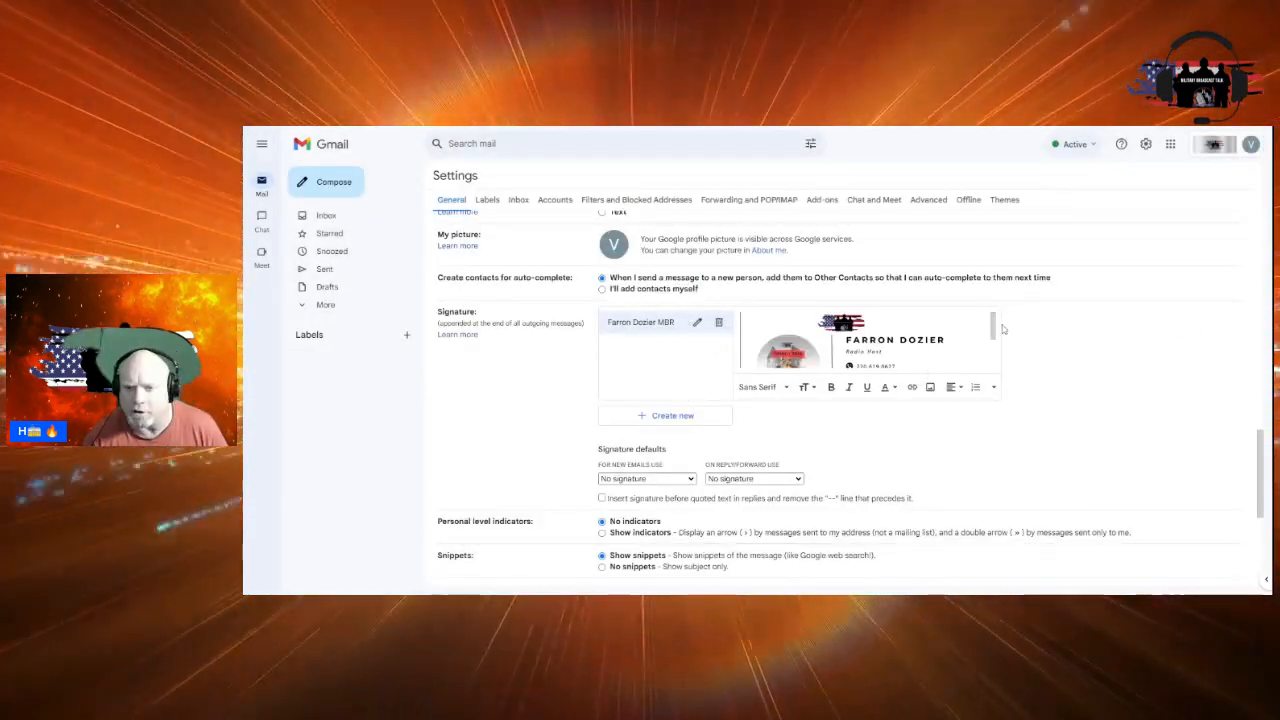
# Choose the host-named signature under 'For new emails use' and 'On reply/forward use'
pyautogui.scroll(-1, 866, 340)
pyautogui.scroll(-2, 811, 394)
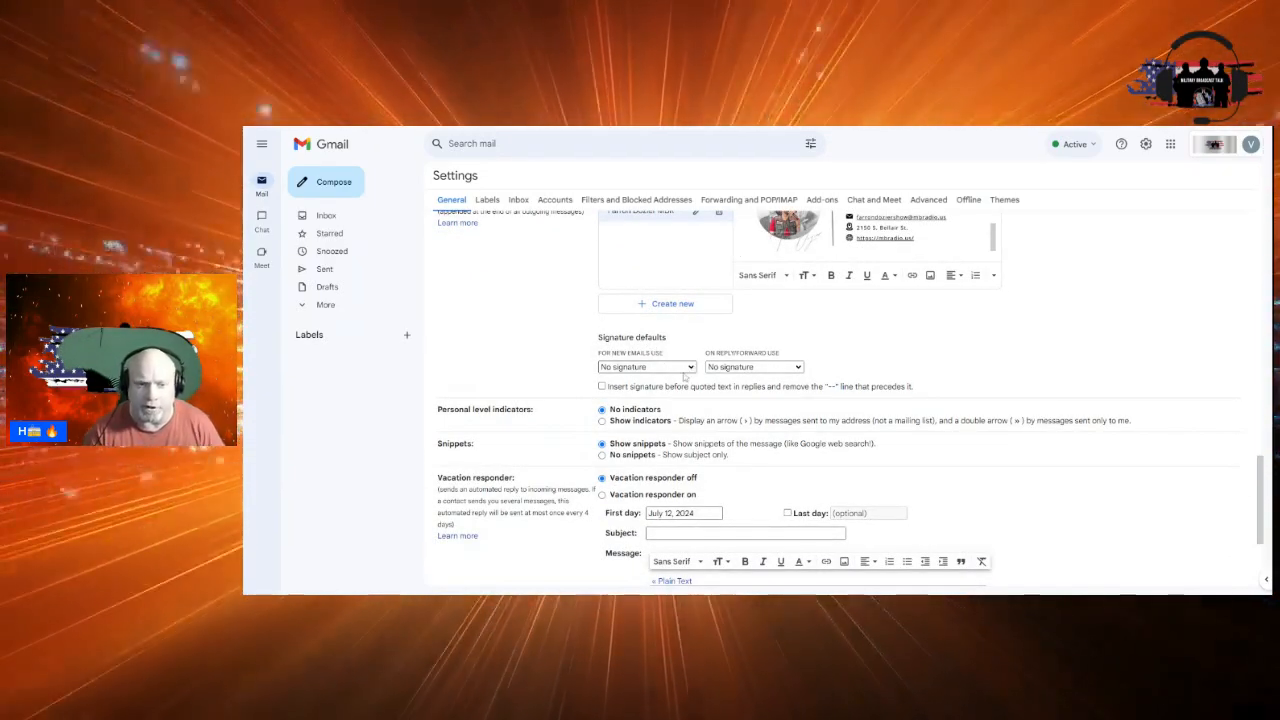
pyautogui.click(665, 393)
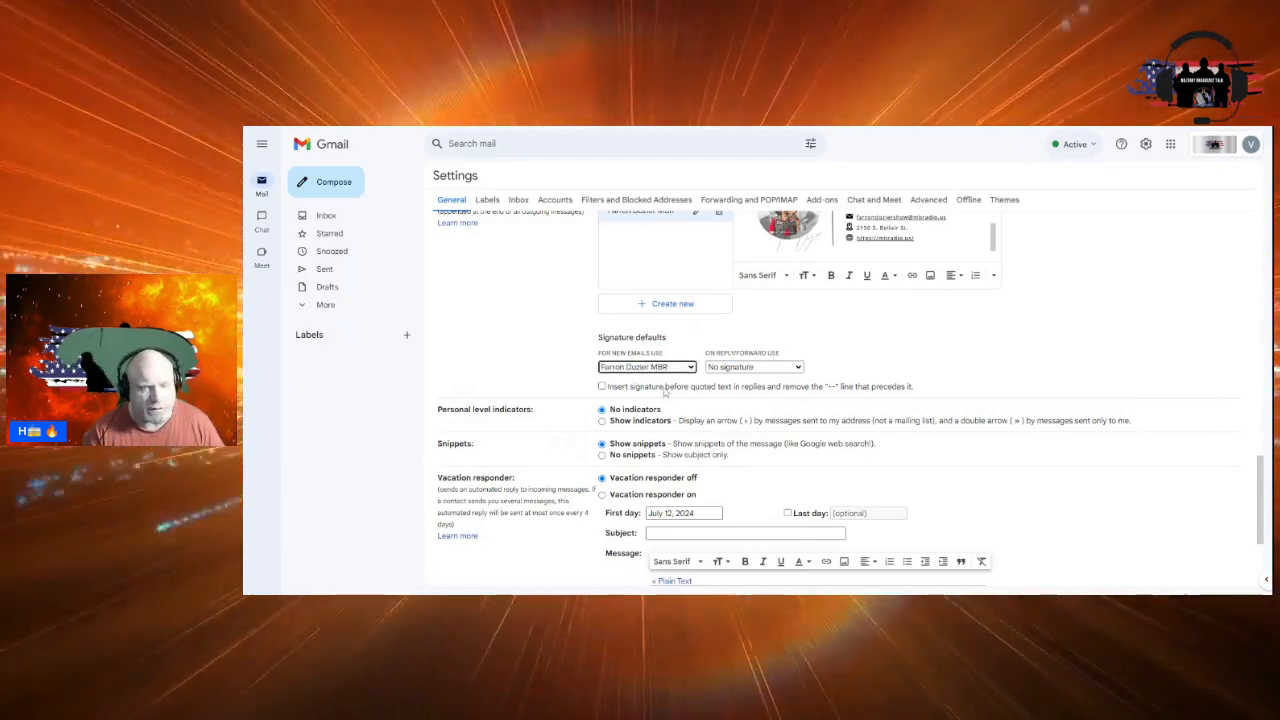
pyautogui.click(799, 370)
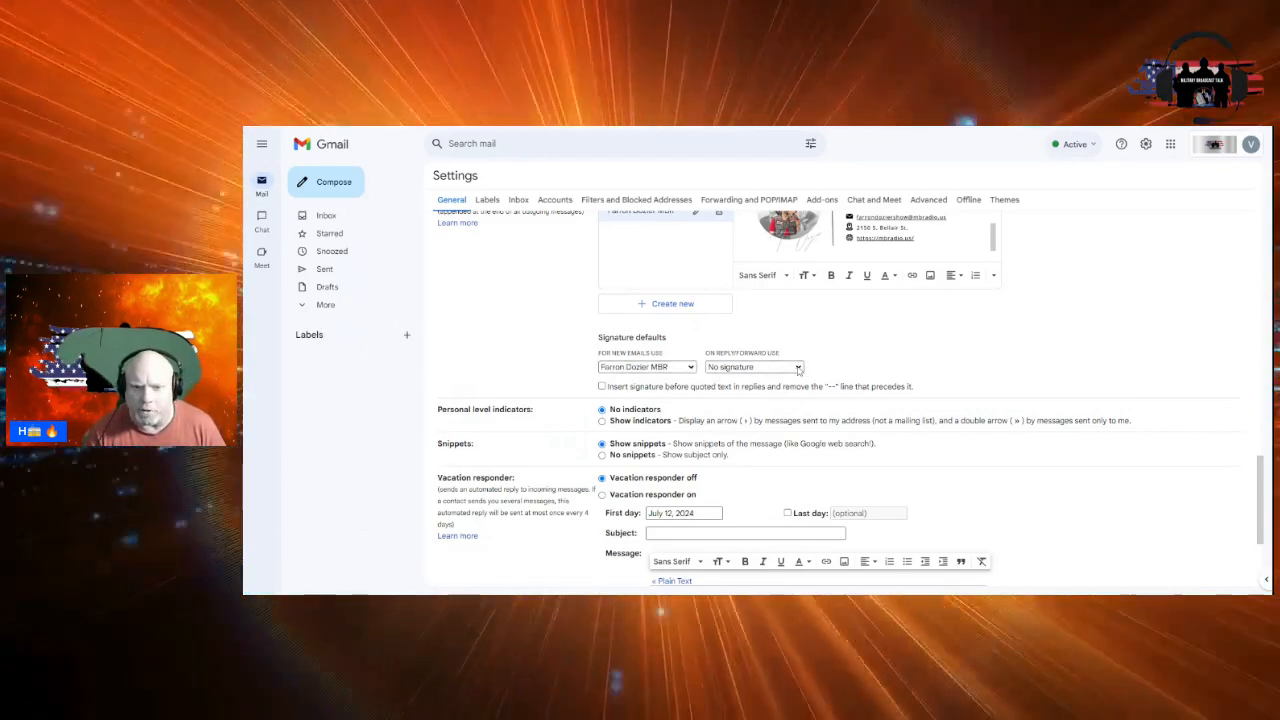
pyautogui.click(776, 376)
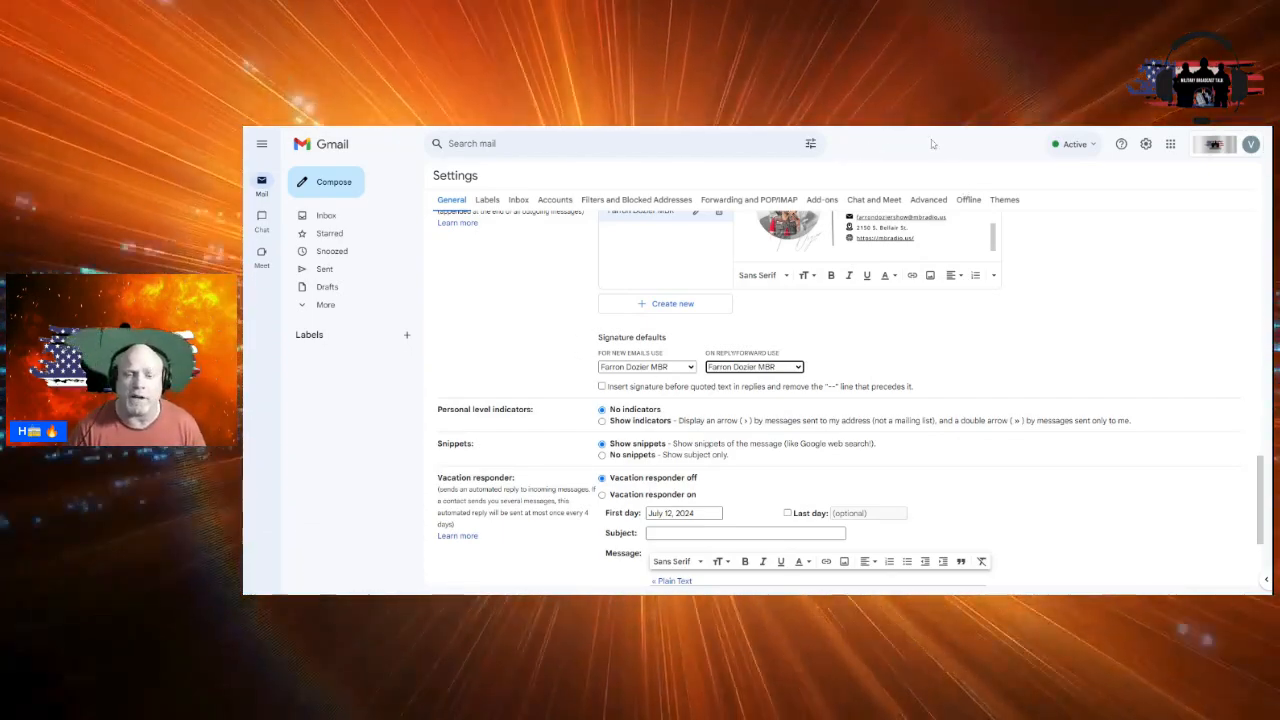
# Reselect the new-email and reply/forward signature defaults, then save the changes
pyautogui.scroll(-3, 924, 373)
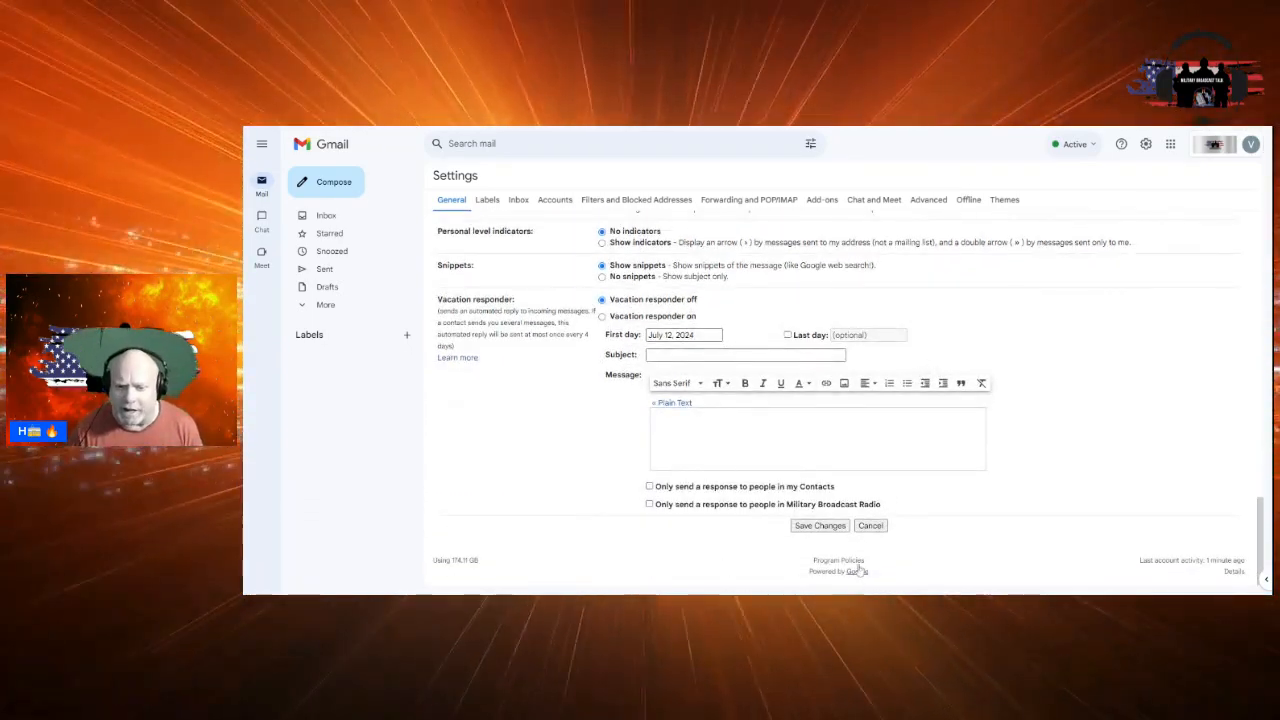
pyautogui.scroll(3, 885, 478)
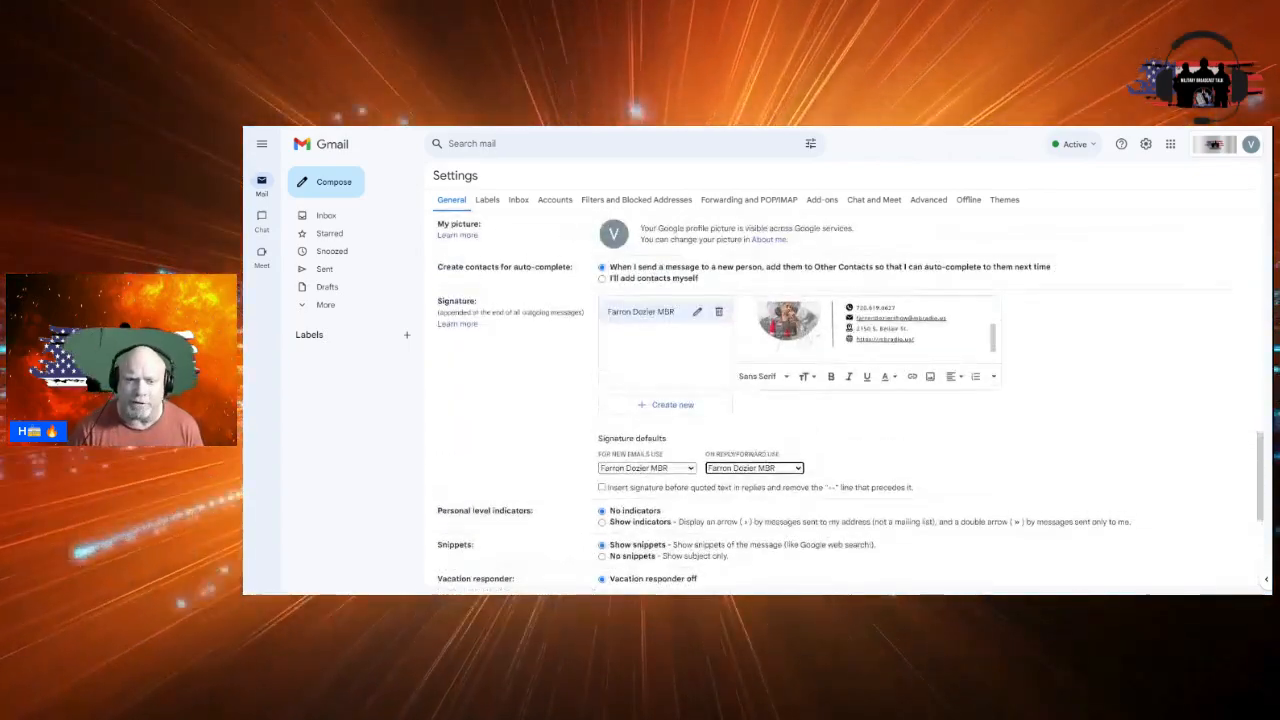
pyautogui.click(693, 469)
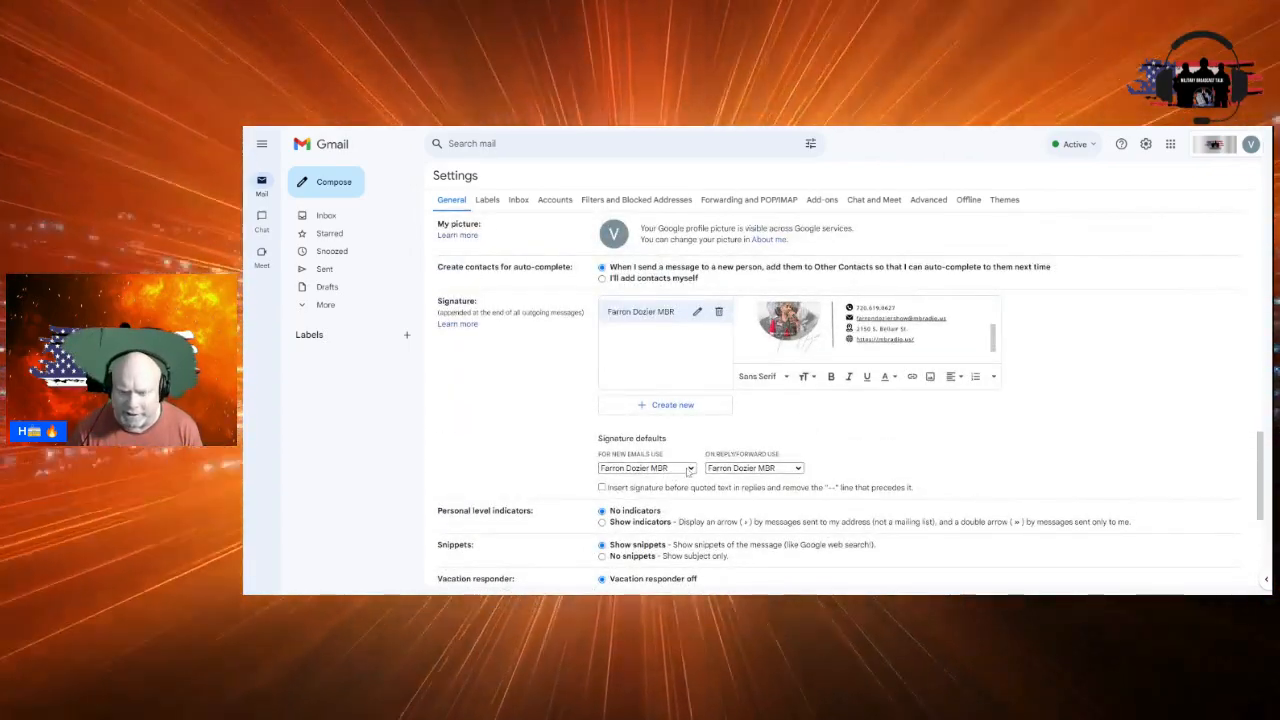
pyautogui.click(666, 480)
pyautogui.click(797, 469)
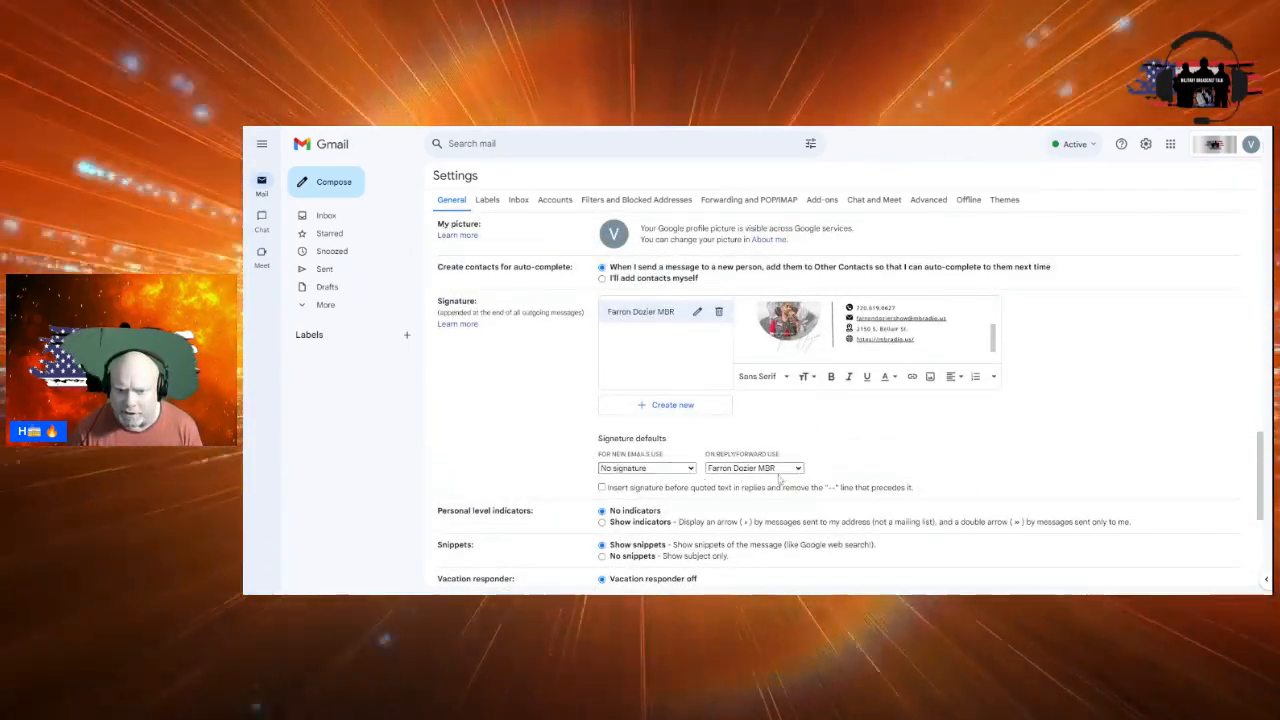
pyautogui.click(748, 481)
pyautogui.scroll(-3, 850, 480)
pyautogui.click(832, 526)
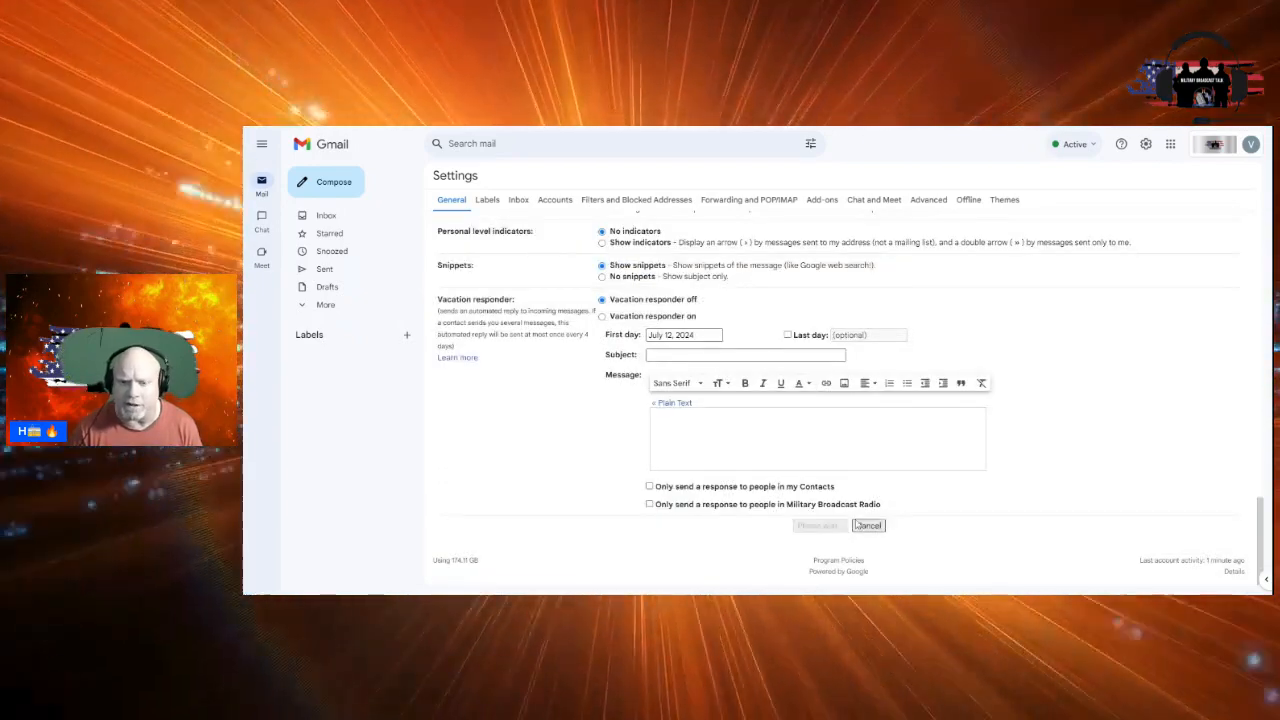